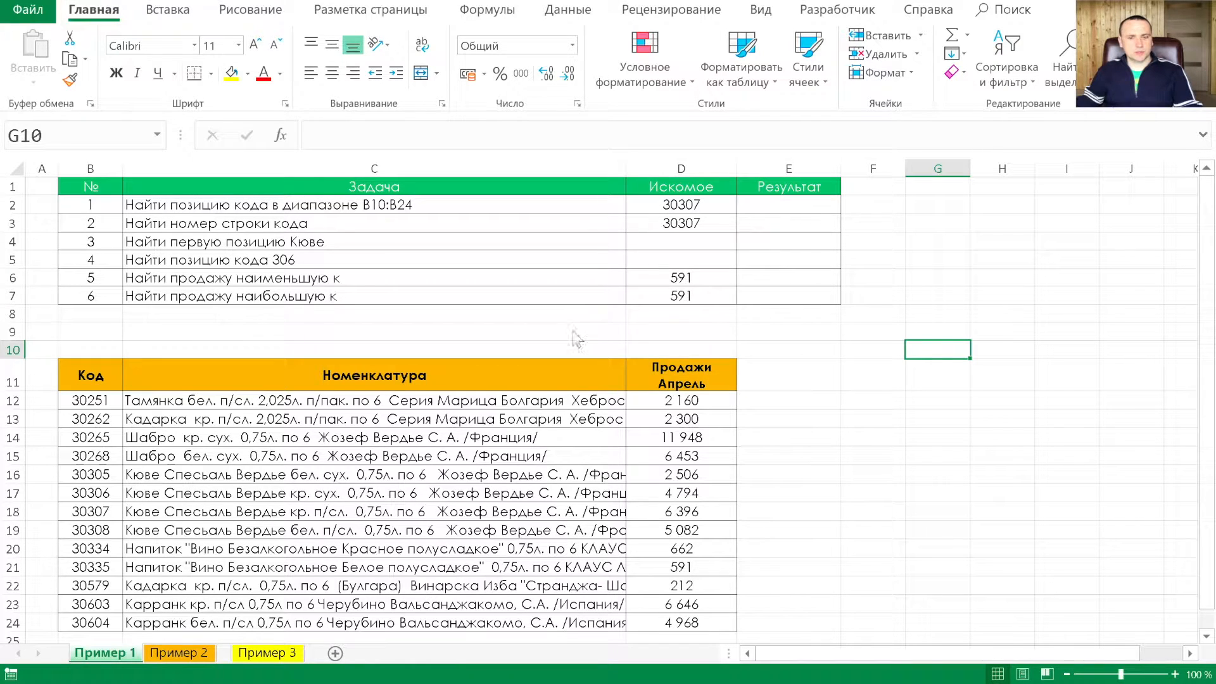
Start a ПОИСКПОЗ formula in E2 for task 1, using the code in D2 as the lookup value
{"action": "left_click", "coordinate": [791, 207]}
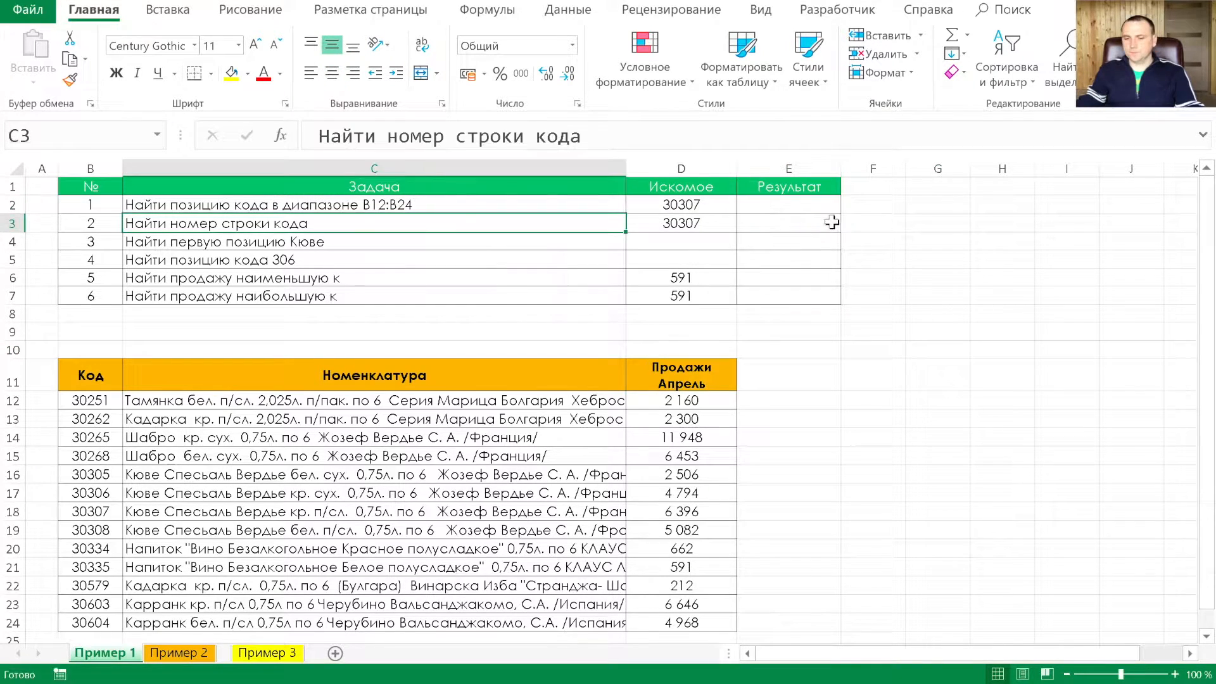
{"action": "left_click", "coordinate": [830, 207]}
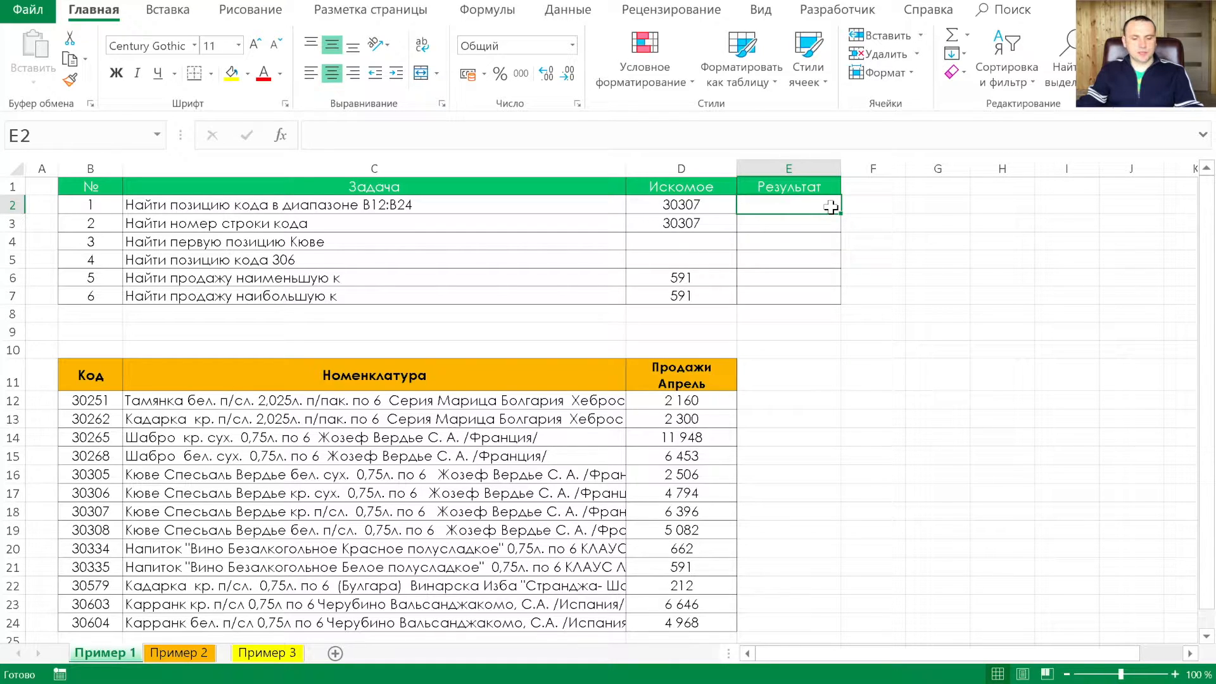
{"action": "left_click", "coordinate": [100, 509]}
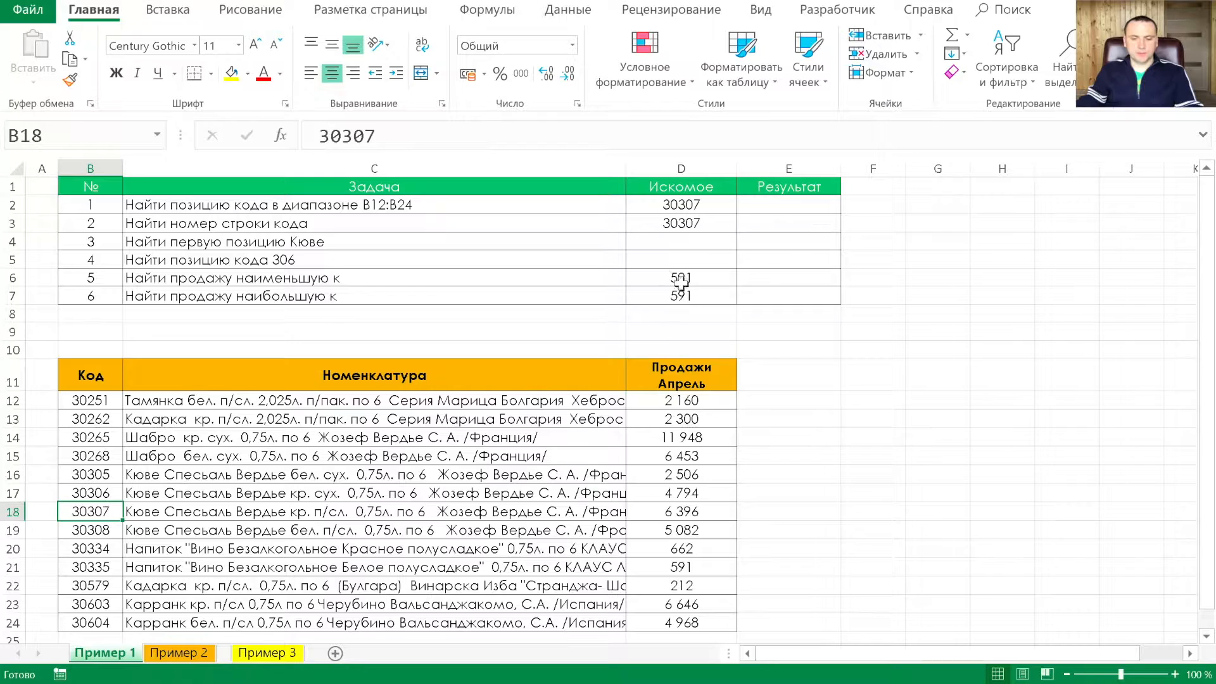
{"action": "left_click", "coordinate": [801, 207]}
{"action": "type", "text": "=по"}
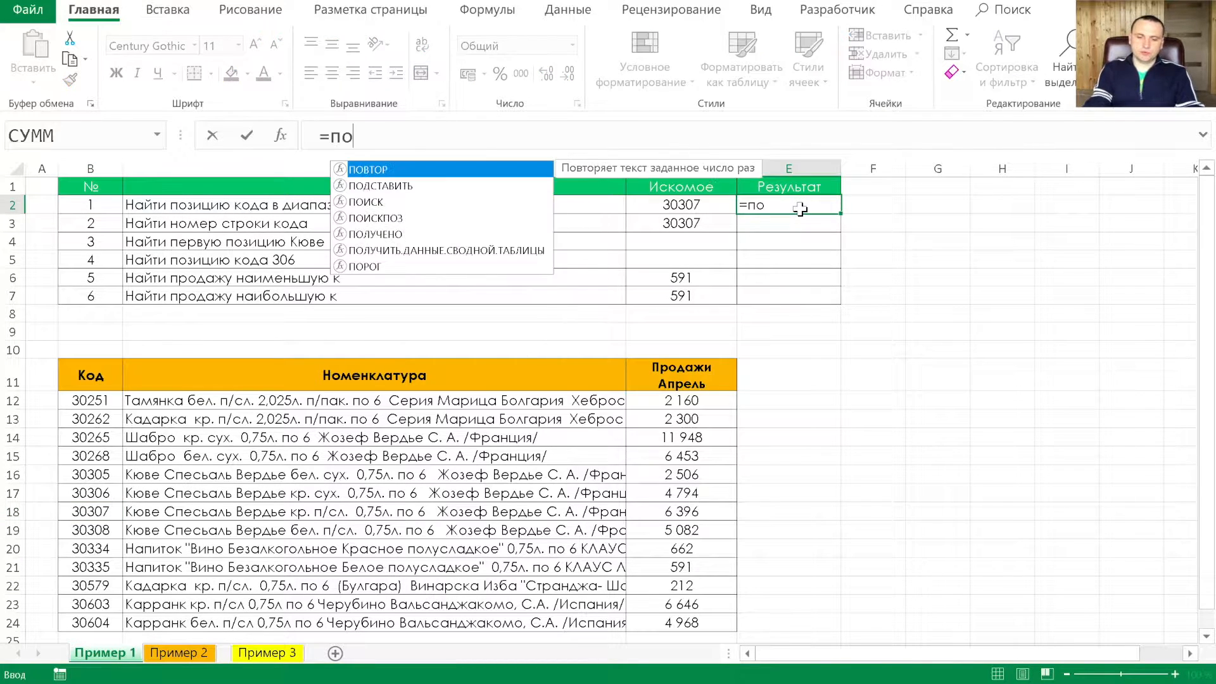
{"action": "key", "text": "Down"}
{"action": "key", "text": "Down"}
{"action": "key", "text": "Down"}
{"action": "key", "text": "Tab"}
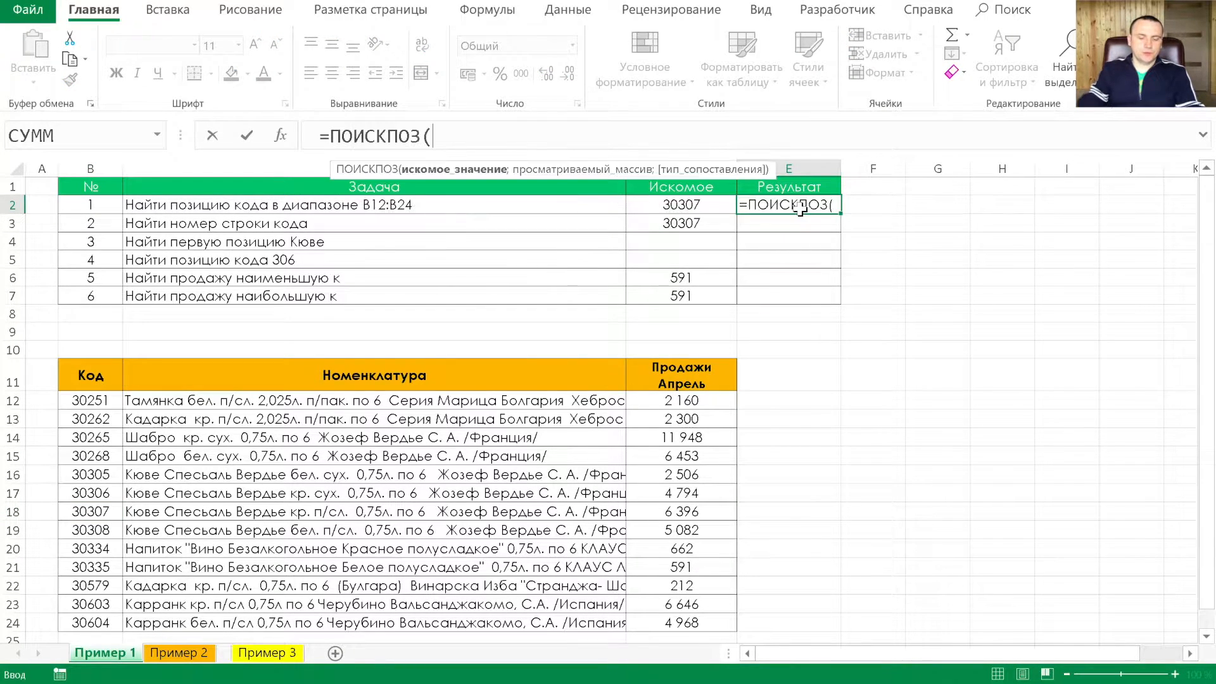
{"action": "left_click", "coordinate": [708, 204]}
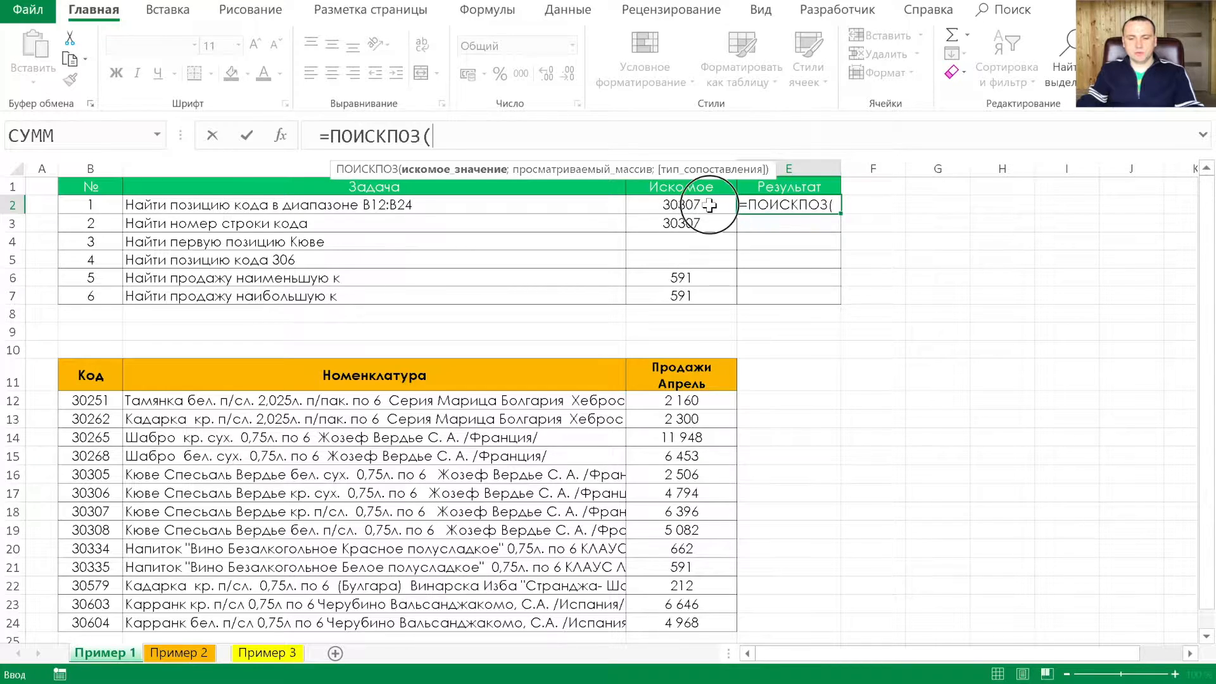
{"action": "type", "text": ";"}
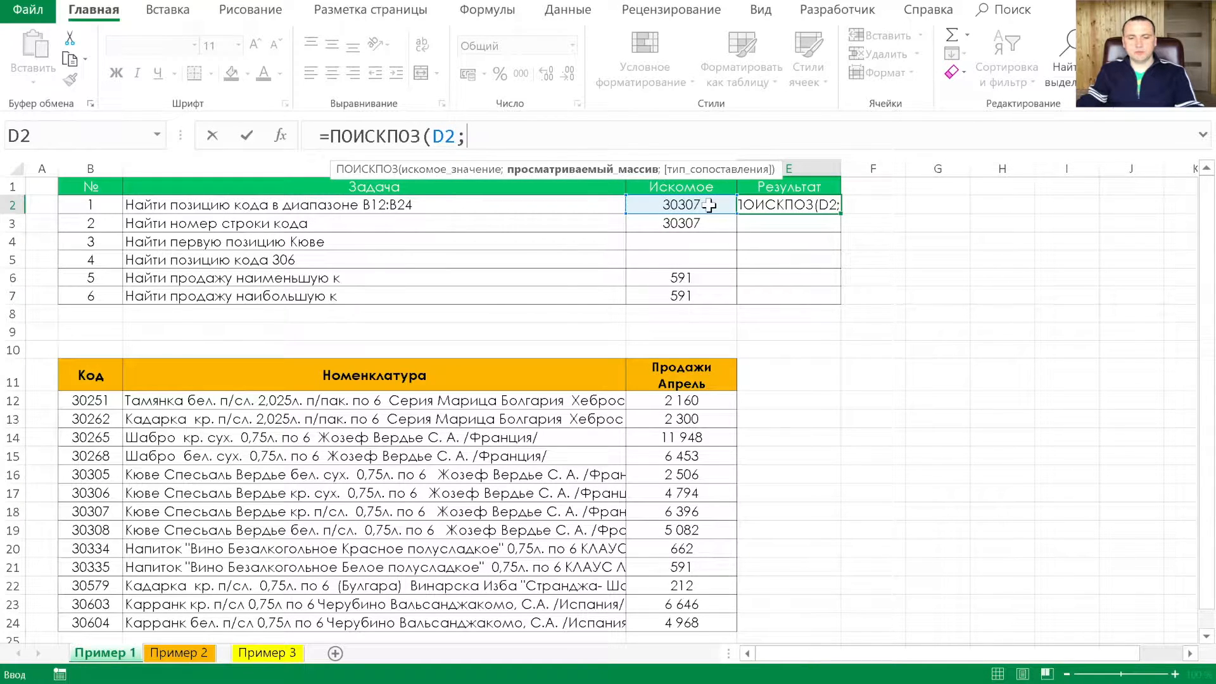
Complete the E2 formula with the absolute range $B$12:$B$24 and match type 0, and check its result against the code list
{"action": "left_click", "coordinate": [76, 401]}
{"action": "left_click_drag", "start_coordinate": [76, 401], "coordinate": [84, 613]}
{"action": "key", "text": "F4"}
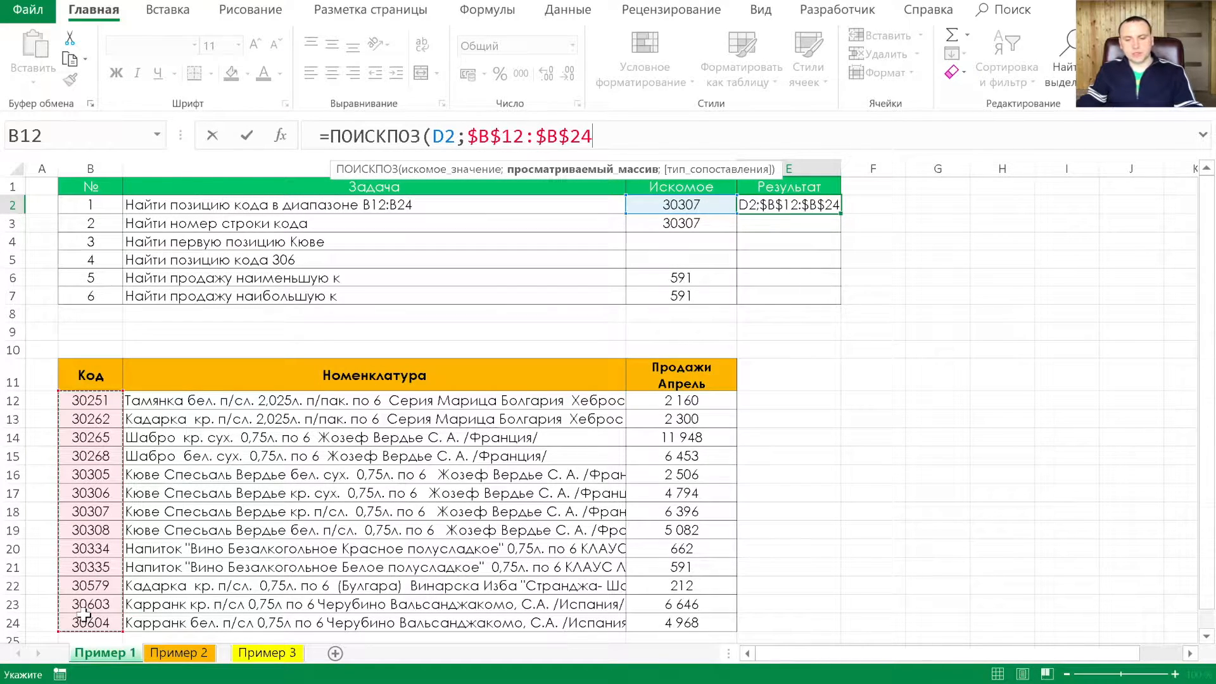
{"action": "type", "text": ";"}
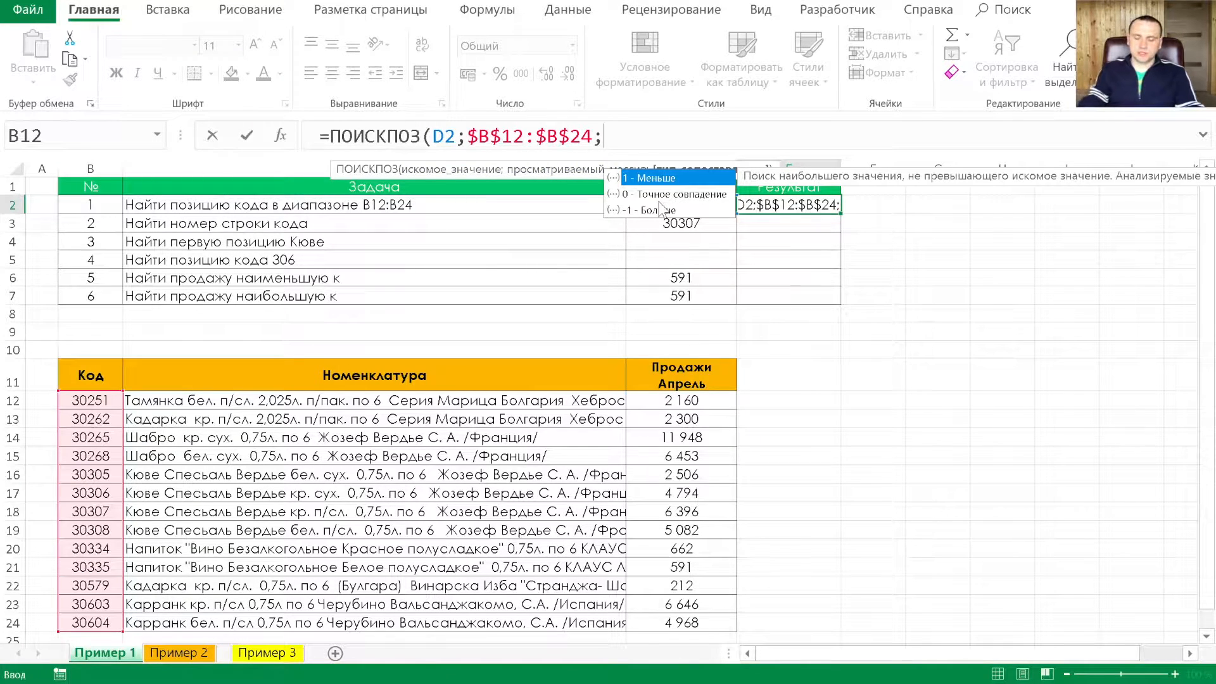
{"action": "type", "text": "0)"}
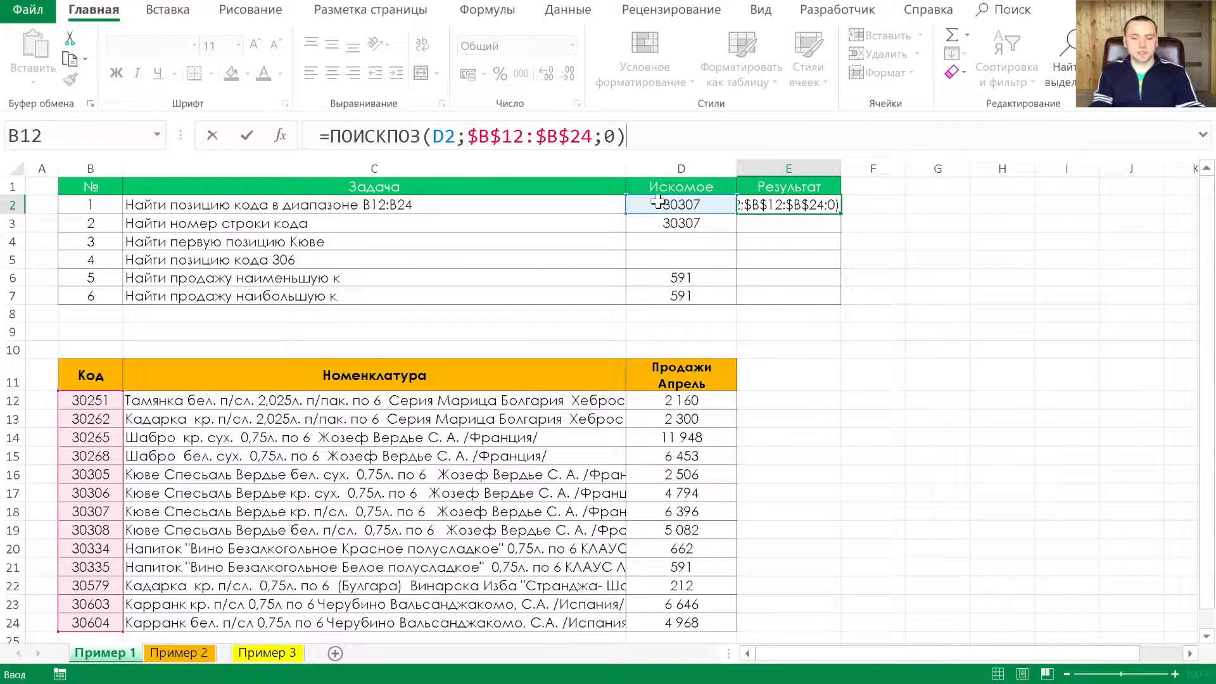
{"action": "key", "text": "Return"}
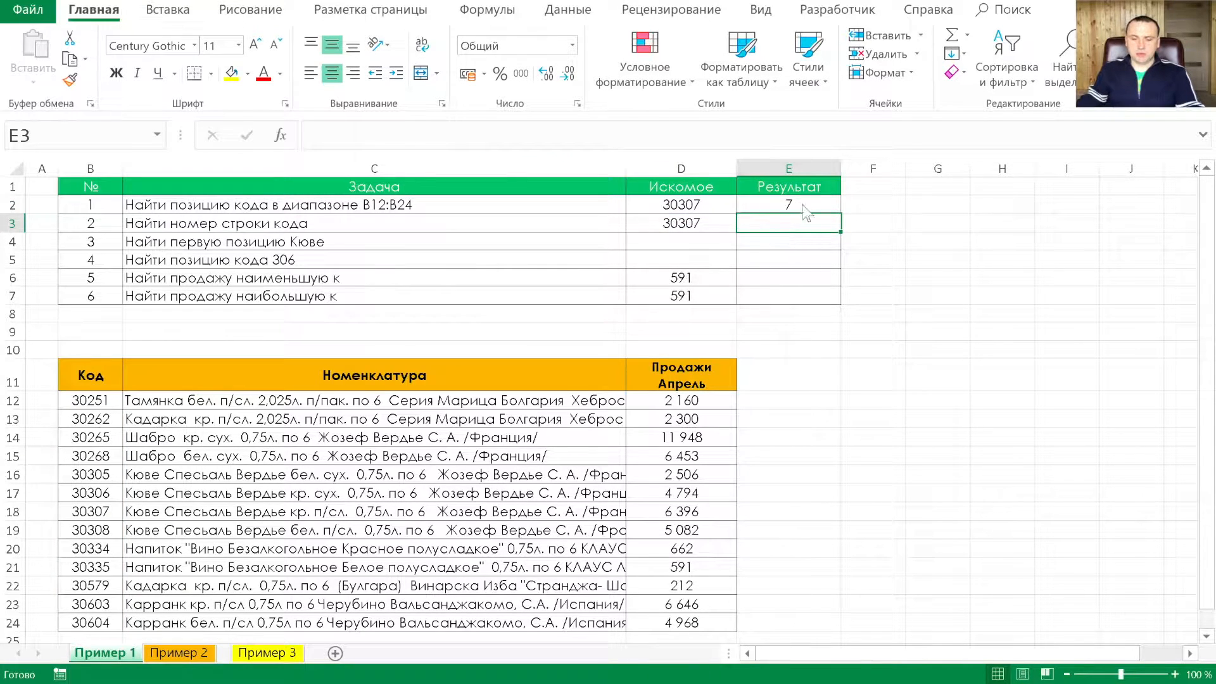
{"action": "left_click", "coordinate": [796, 206]}
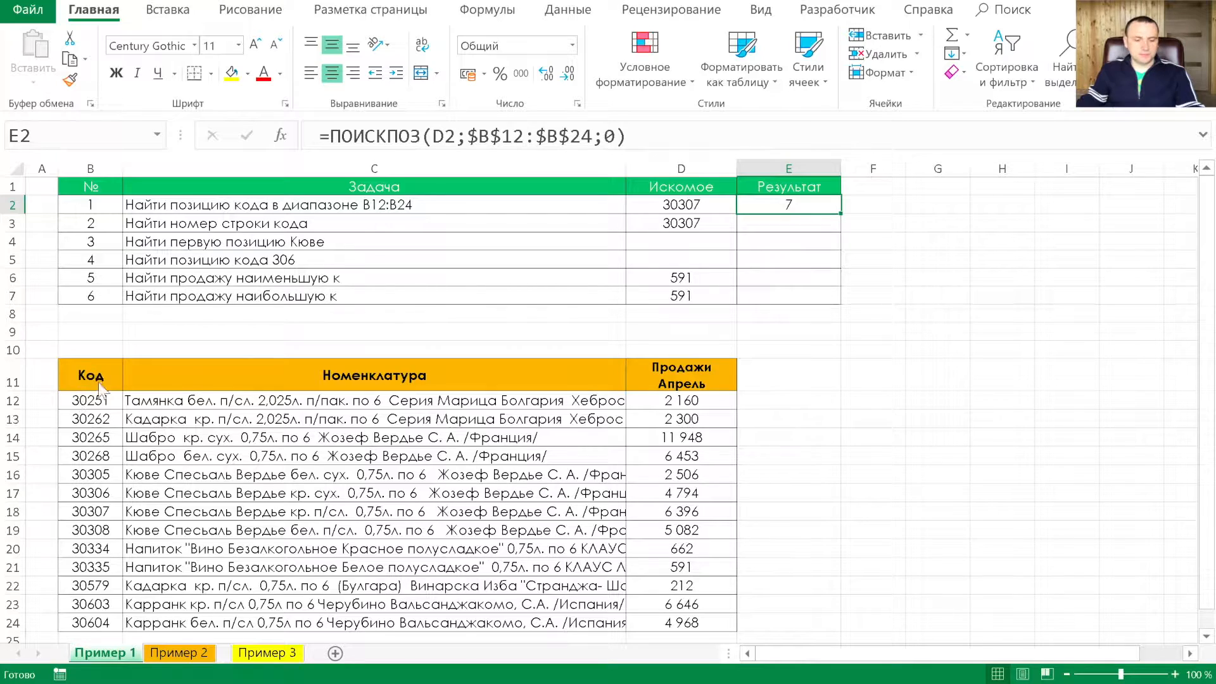
{"action": "left_click_drag", "start_coordinate": [90, 399], "coordinate": [93, 501]}
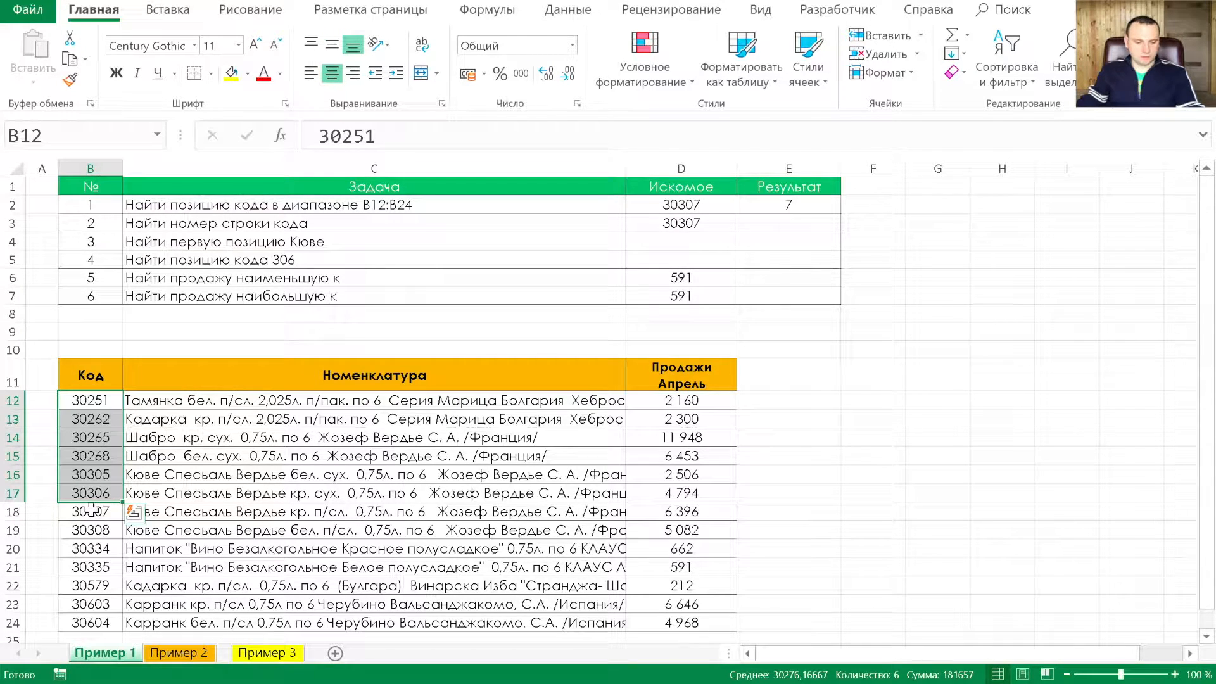
{"action": "left_click", "coordinate": [92, 511]}
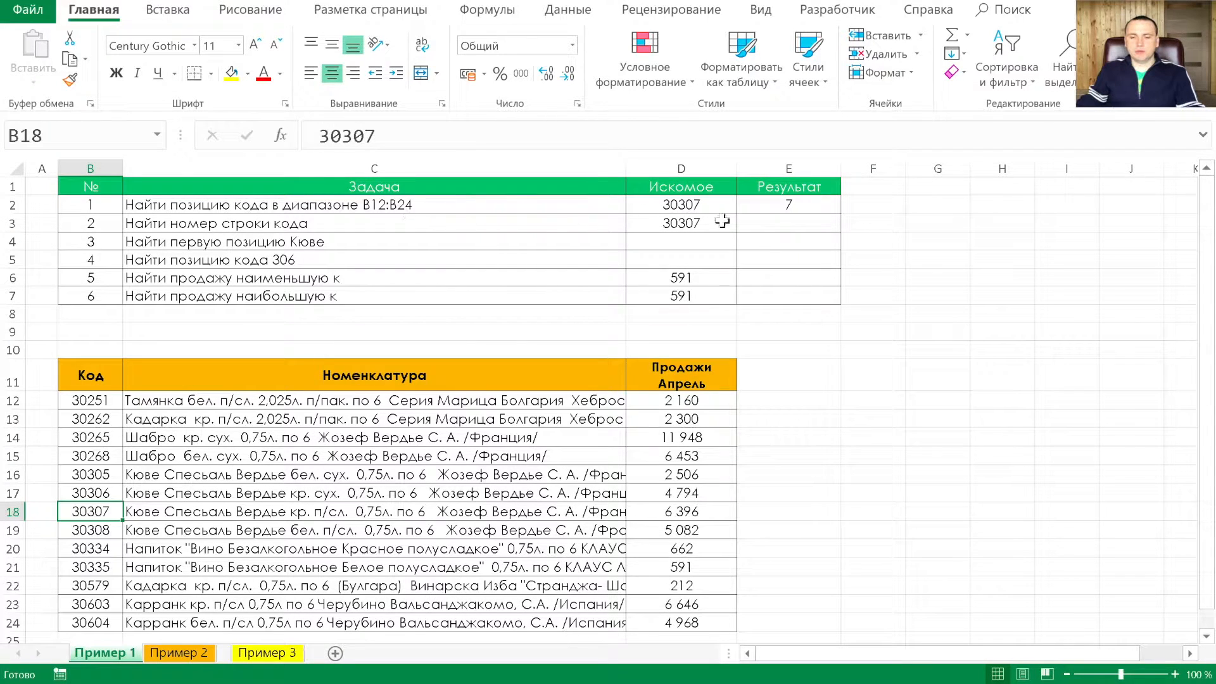
Enter =ПОИСКПОЗ(D3;$B$1:$B$24;0) in E3 to find the code's row number, and compare its result with the code's row
{"action": "left_click", "coordinate": [801, 222]}
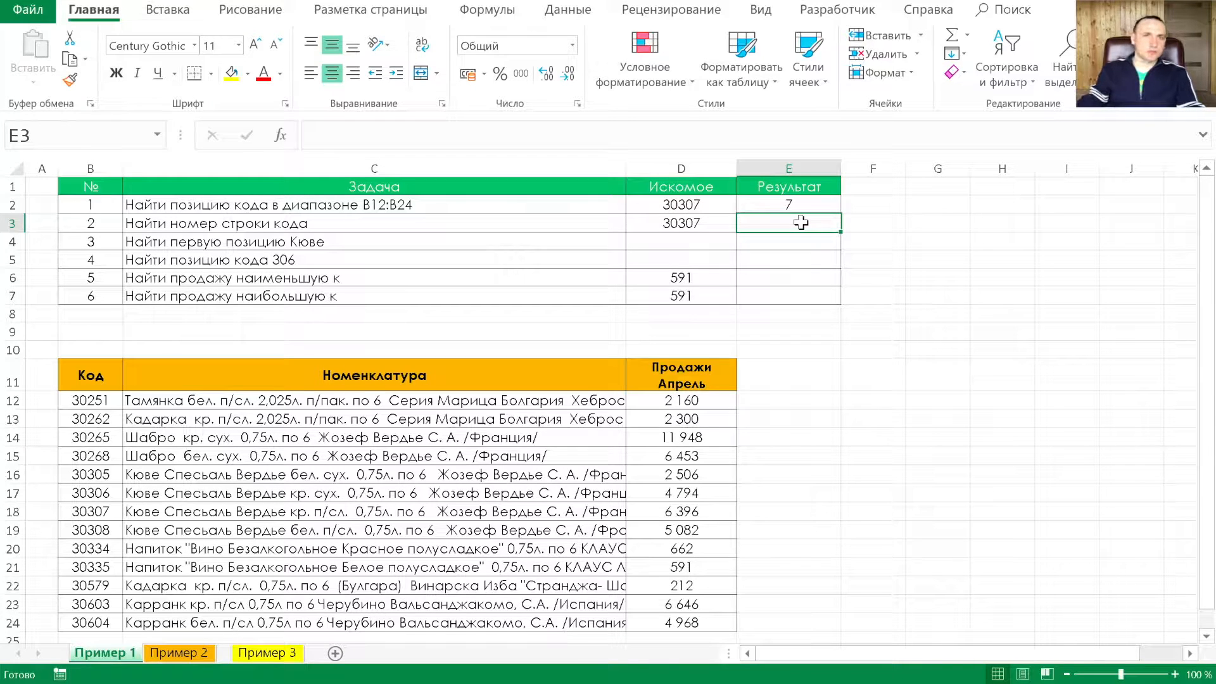
{"action": "type", "text": "=пои"}
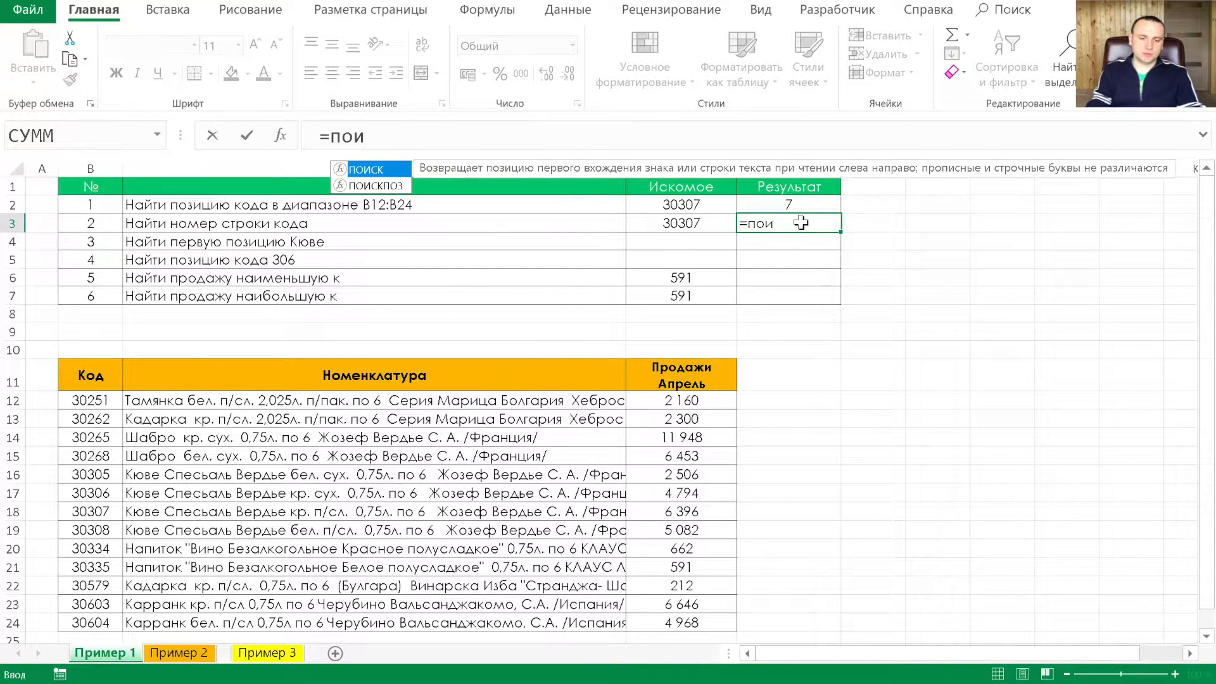
{"action": "key", "text": "Tab"}
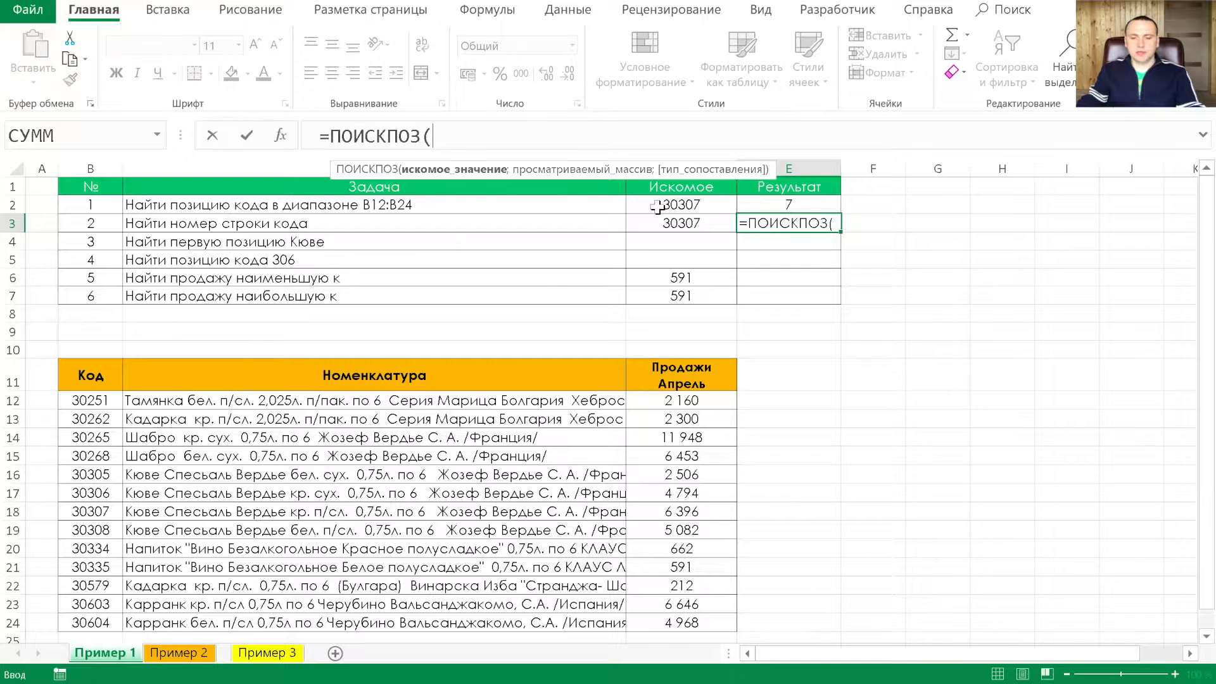
{"action": "left_click", "coordinate": [672, 221]}
{"action": "type", "text": ";"}
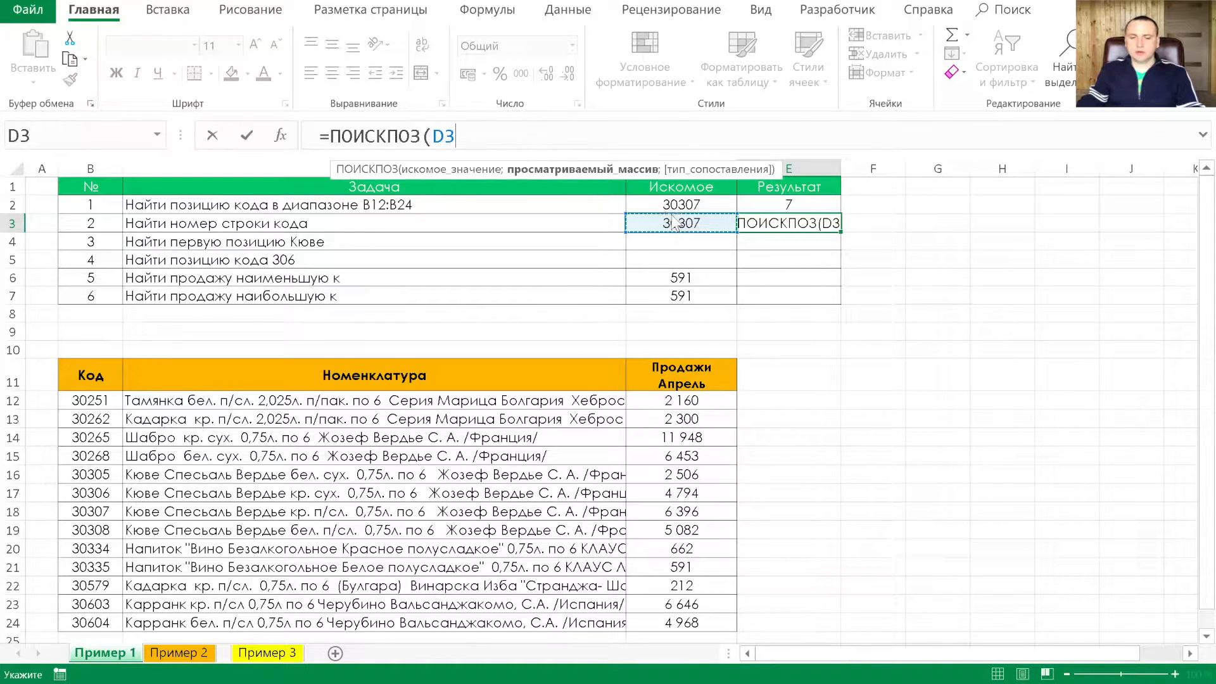
{"action": "left_click_drag", "start_coordinate": [91, 187], "coordinate": [102, 622]}
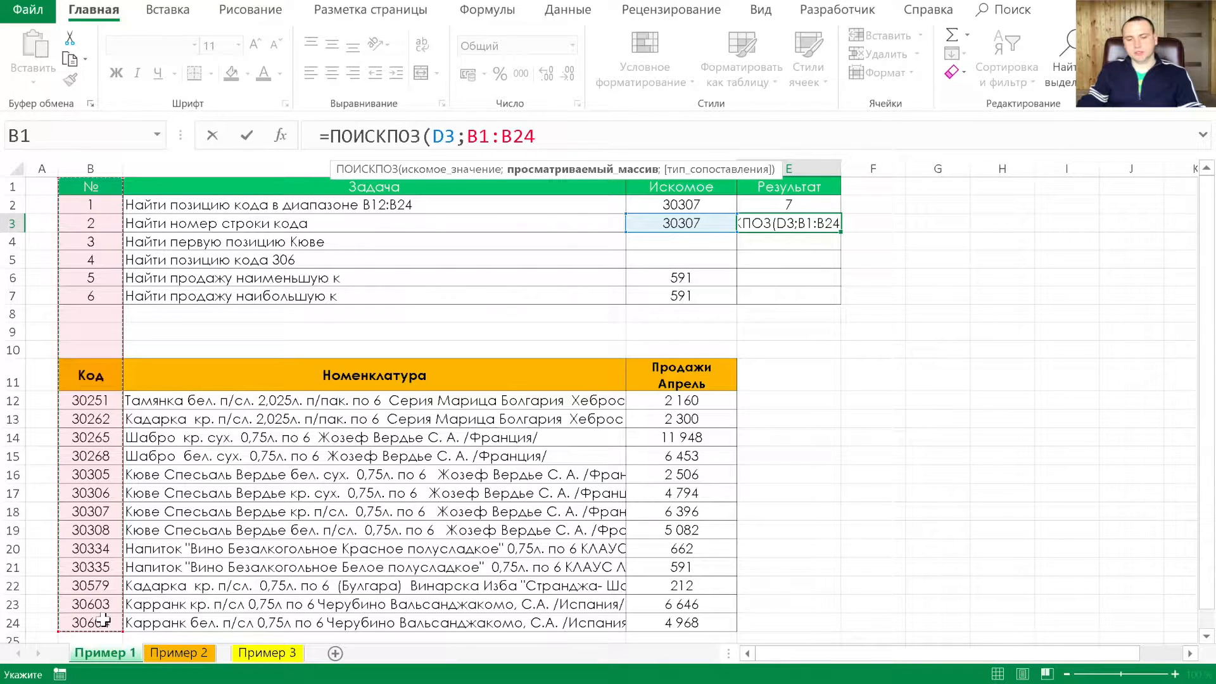
{"action": "key", "text": "F4"}
{"action": "type", "text": ";"}
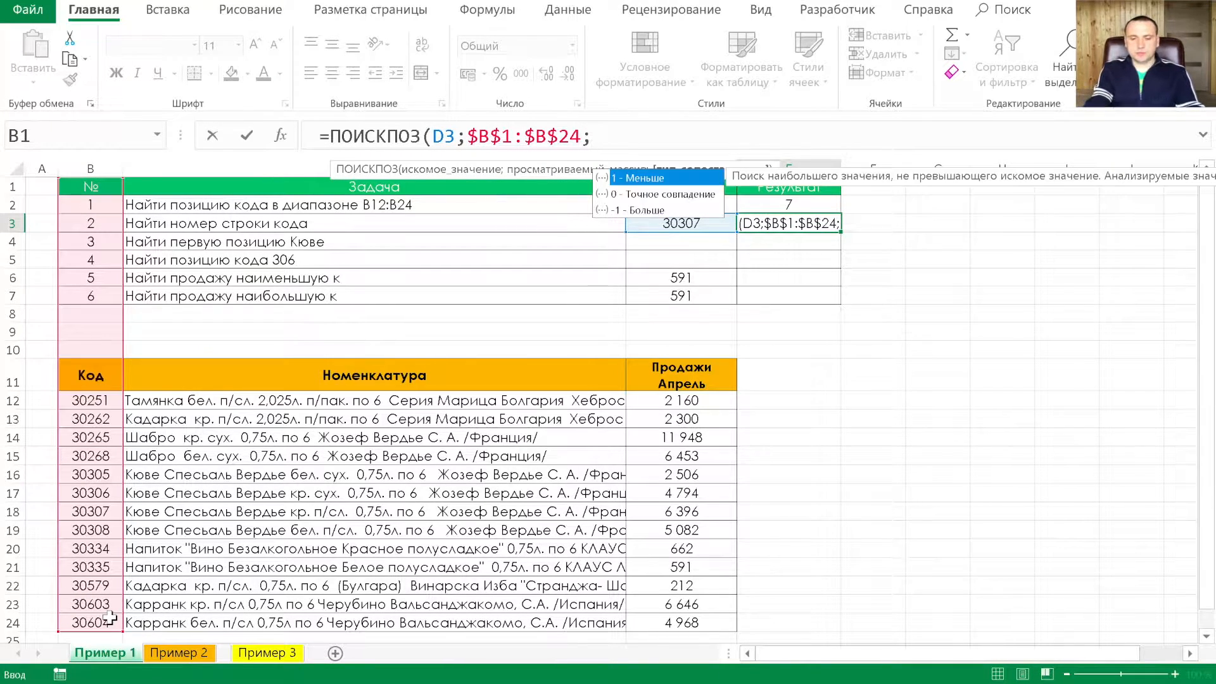
{"action": "type", "text": "0"}
{"action": "key", "text": "Return"}
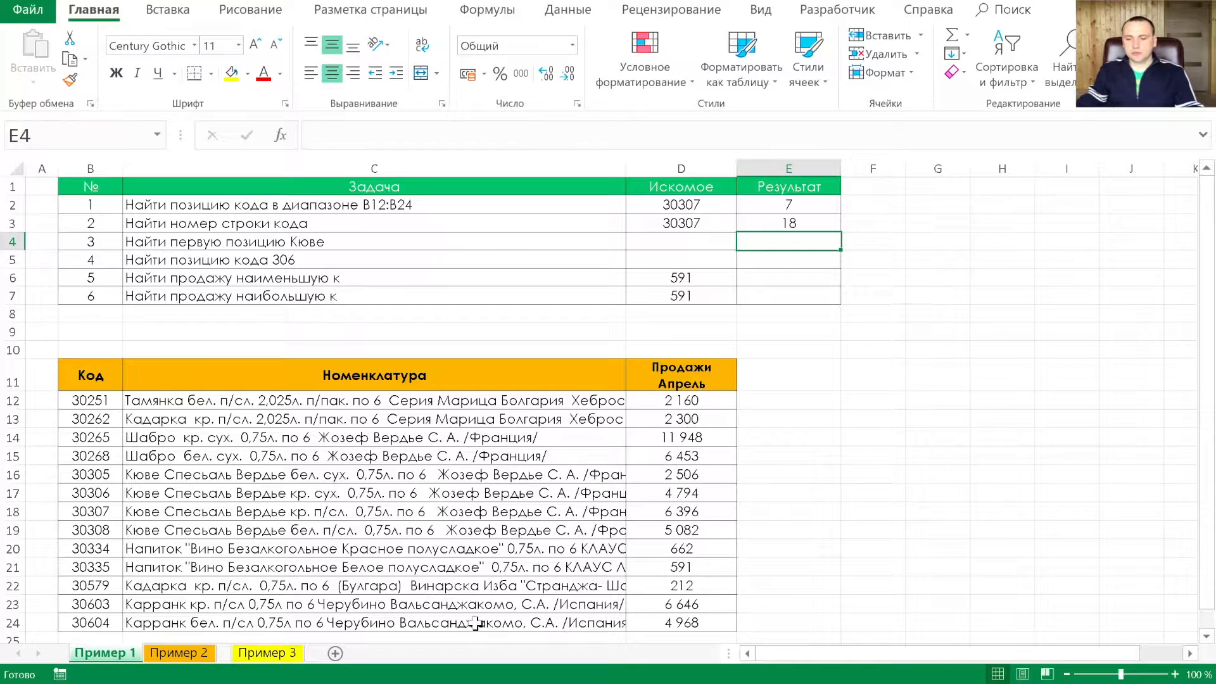
{"action": "left_click", "coordinate": [94, 506]}
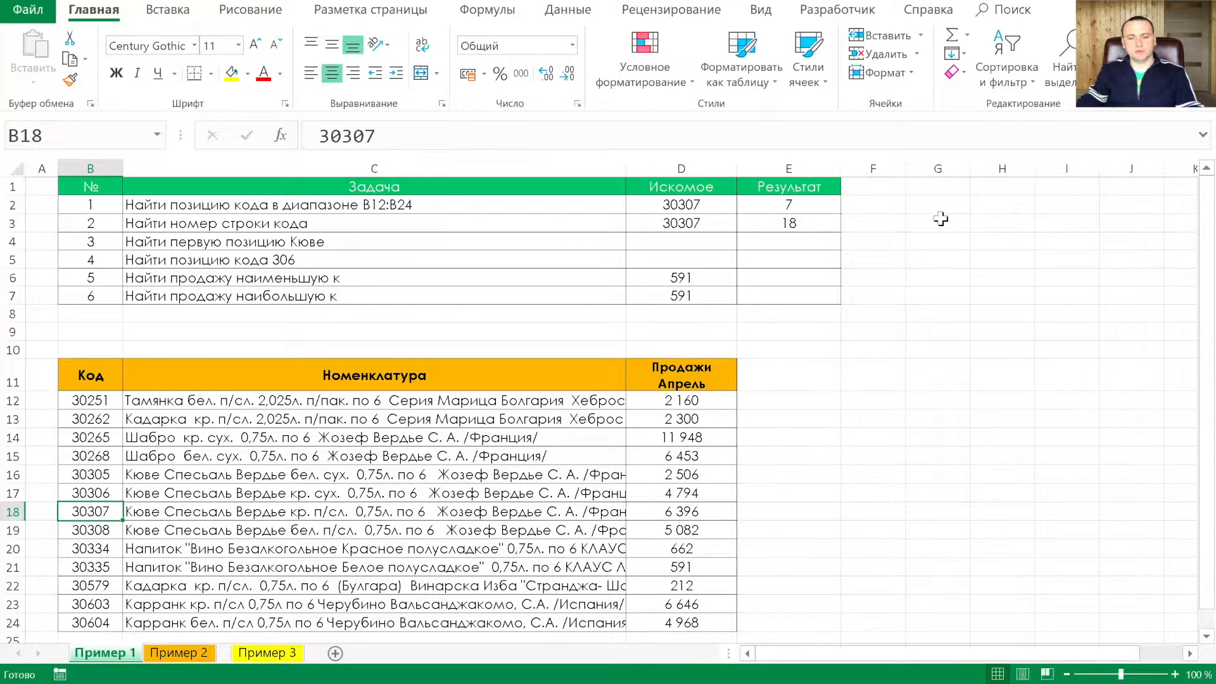
{"action": "left_click", "coordinate": [810, 229]}
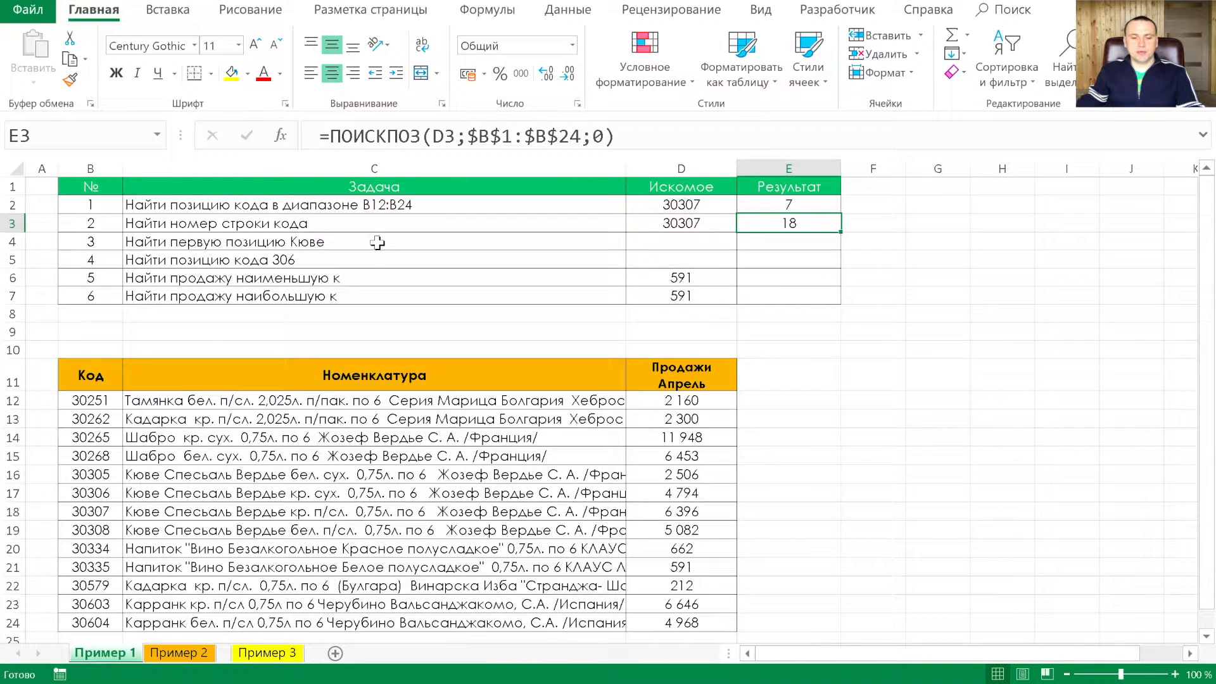
Start a ПОИСКПОЗ formula in E4 for task 3, using the wildcard text "Кюве*" as the lookup value
{"action": "left_click", "coordinate": [357, 241]}
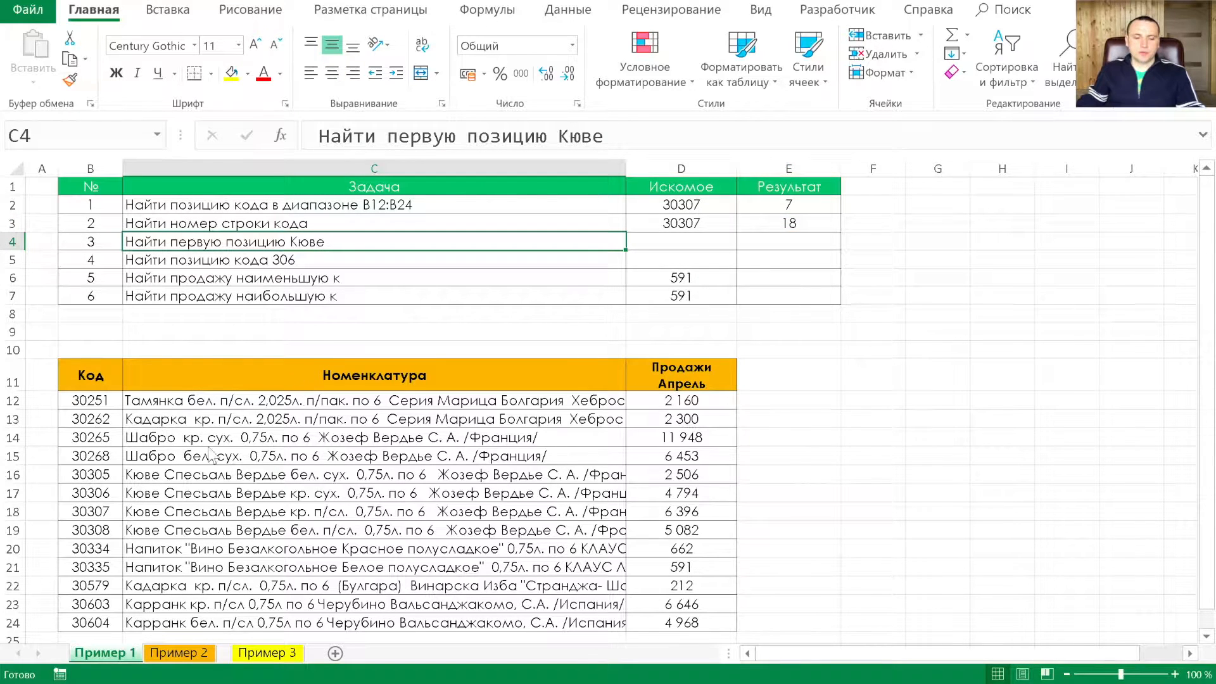
{"action": "left_click_drag", "start_coordinate": [162, 474], "coordinate": [215, 474]}
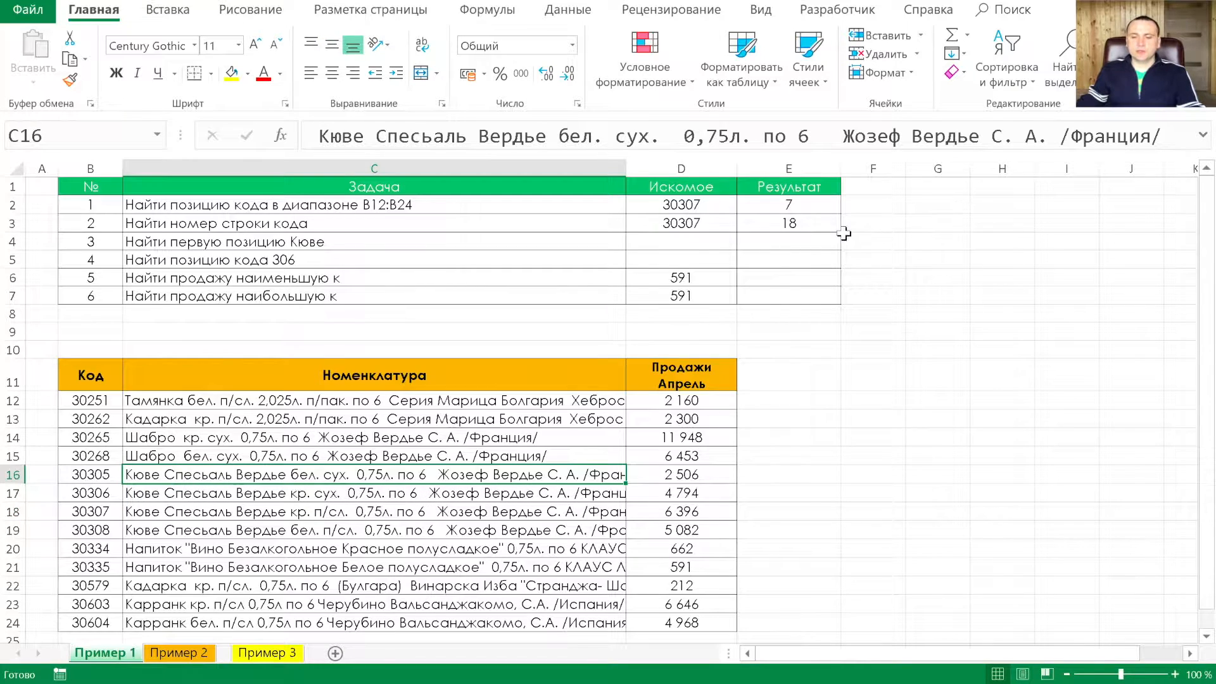
{"action": "left_click", "coordinate": [789, 243]}
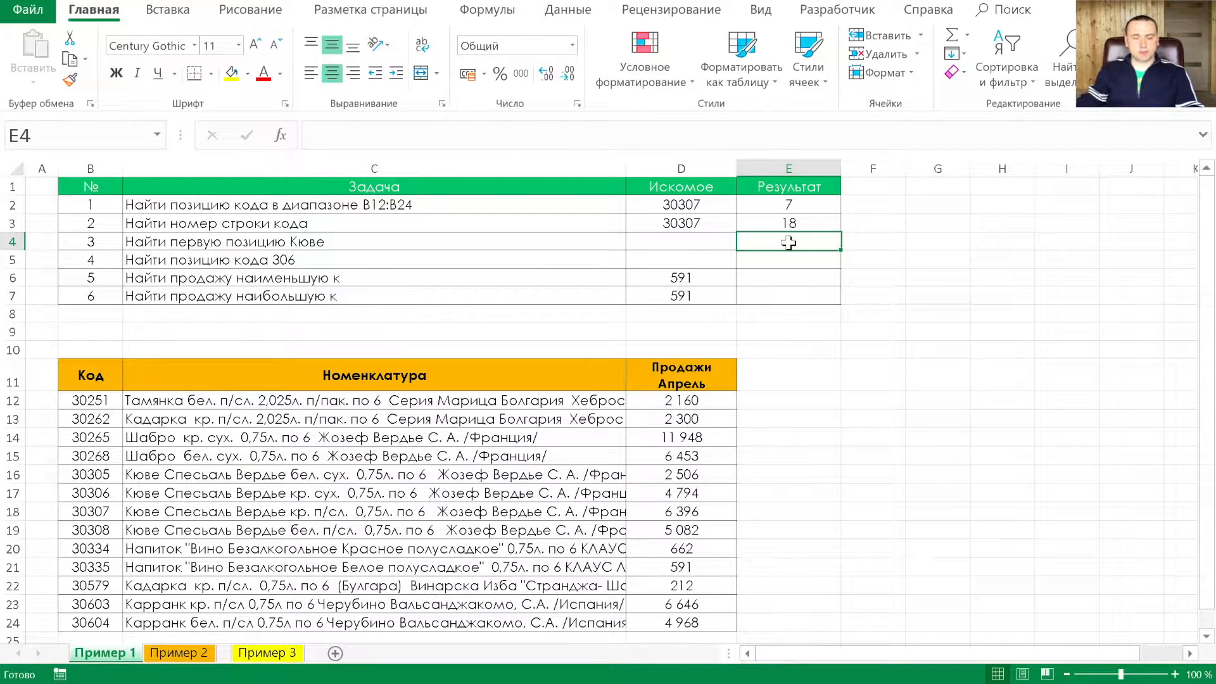
{"action": "type", "text": "=по"}
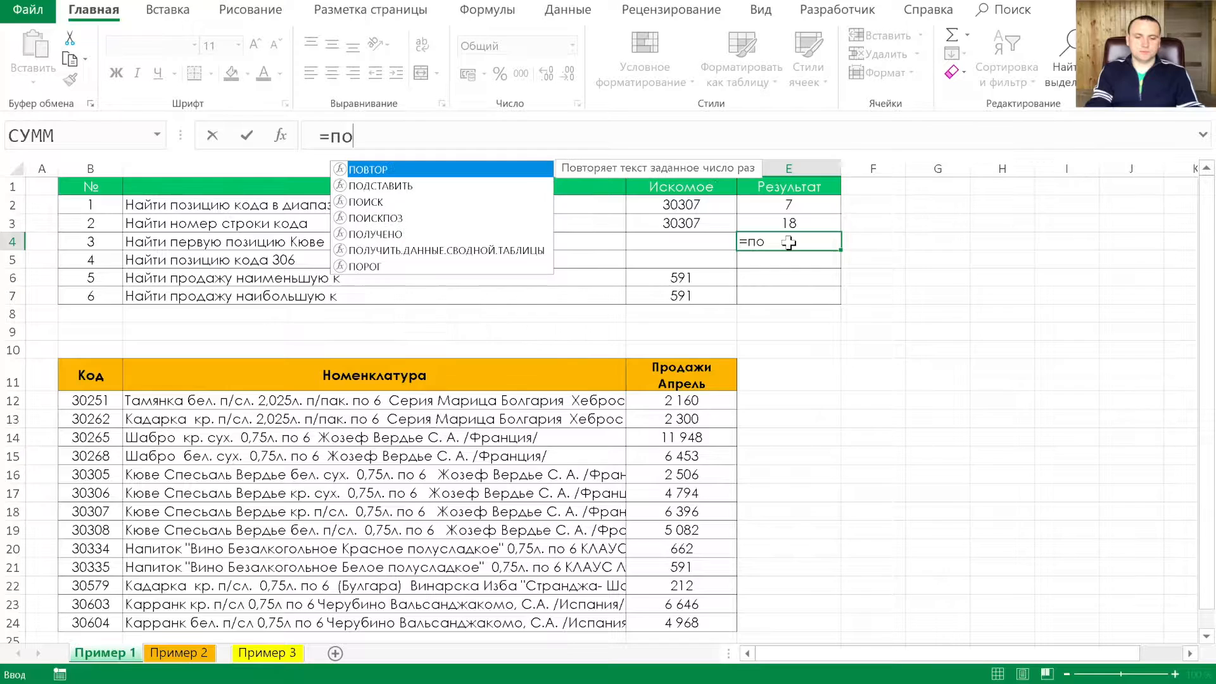
{"action": "type", "text": "искпоз"}
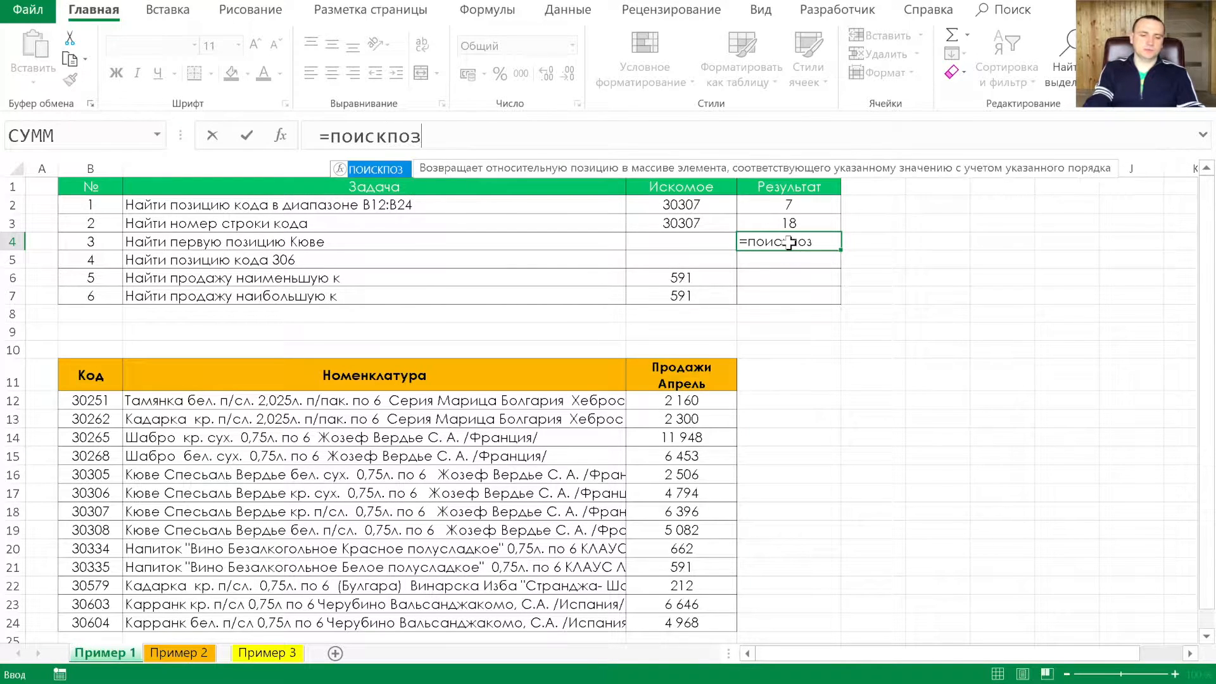
{"action": "type", "text": "(\"Кюве*"}
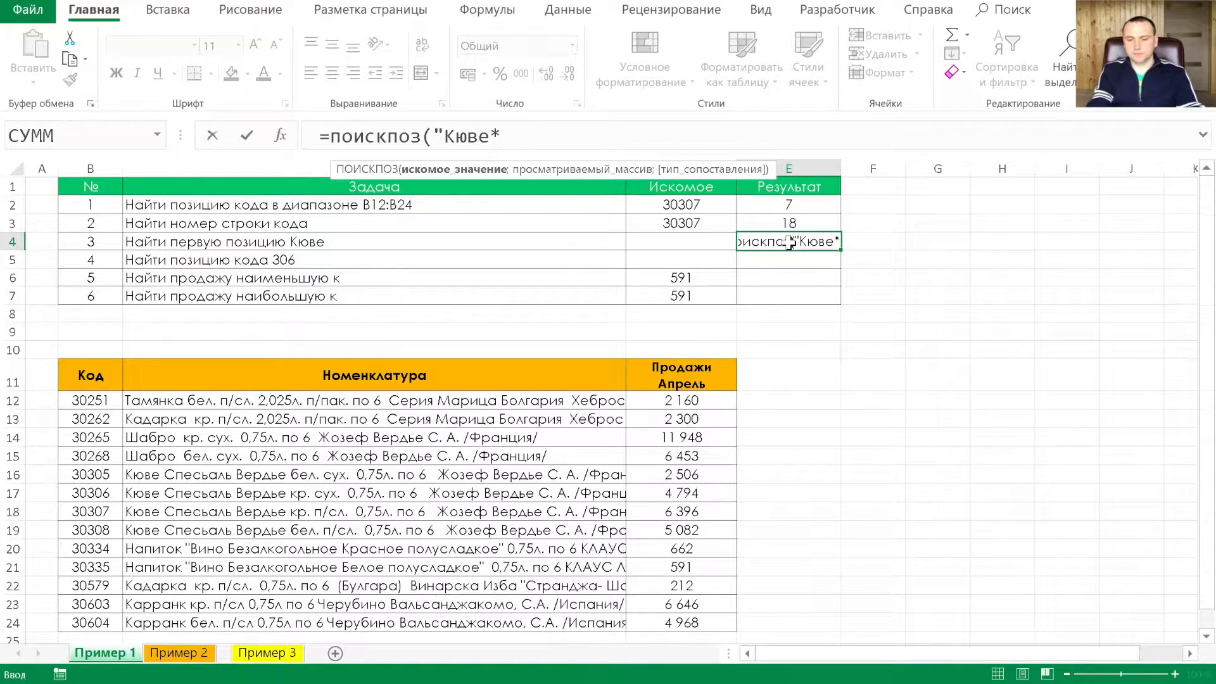
{"action": "type", "text": "\""}
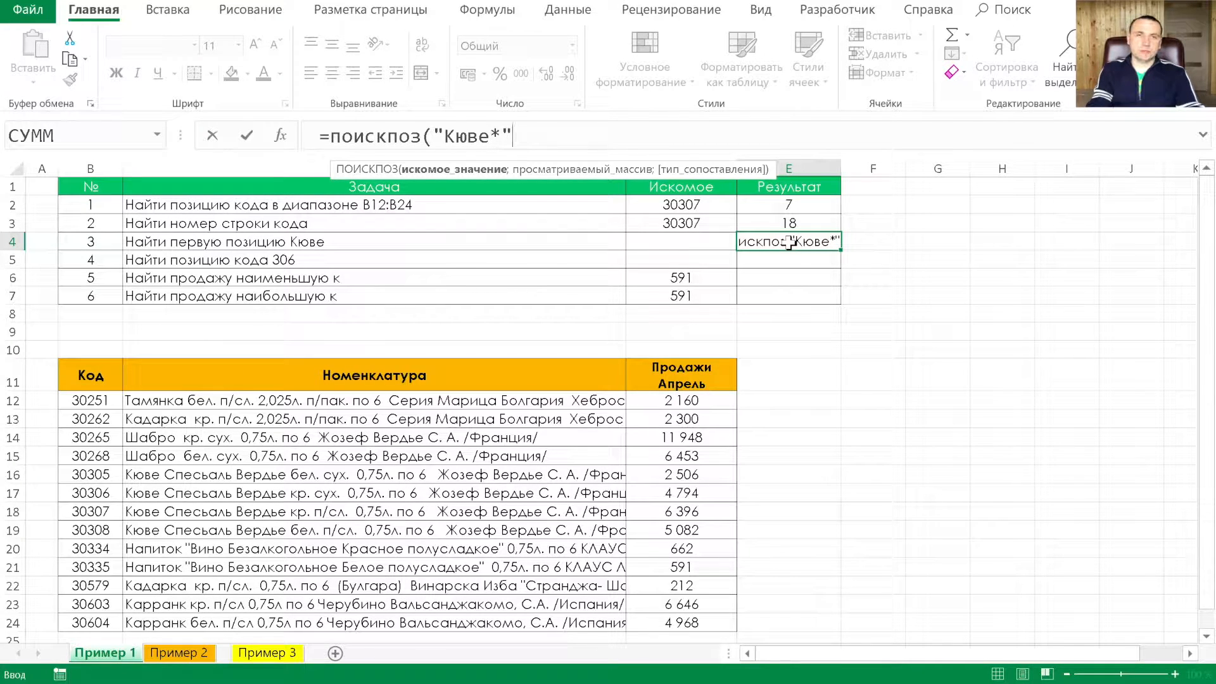
{"action": "type", "text": ";"}
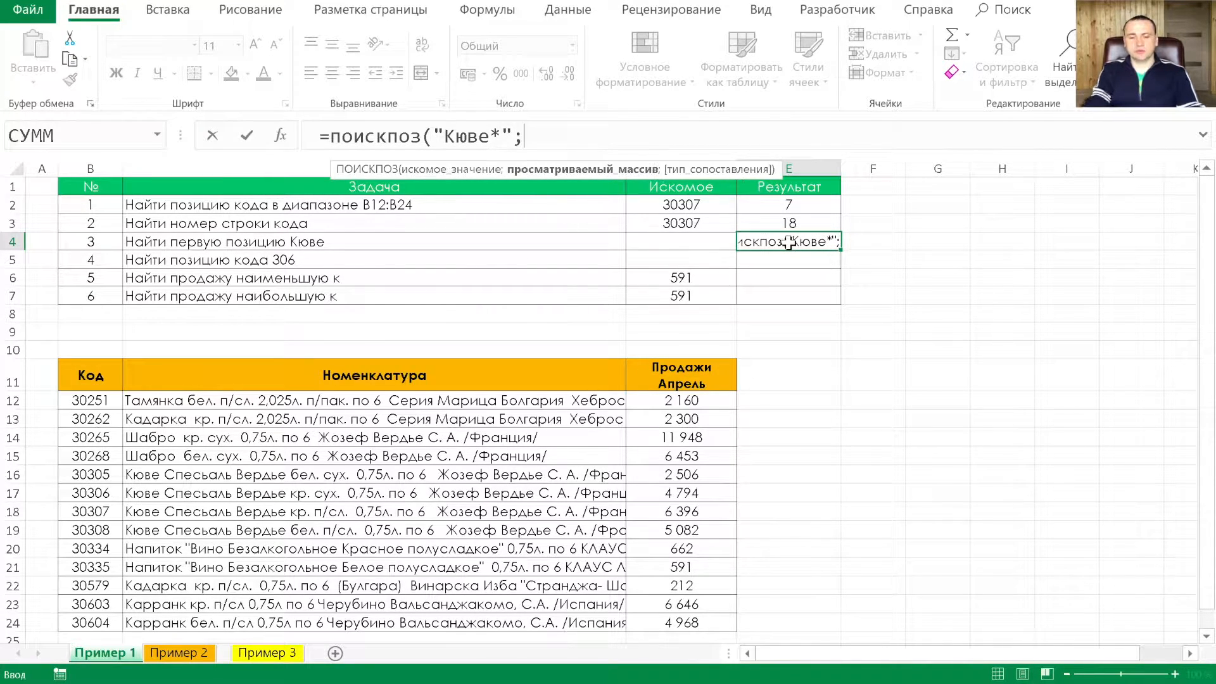
Complete the E4 formula with the absolute range $C$12:$C$24 and match type 0, and check its result against the Номенклатура list
{"action": "left_click_drag", "start_coordinate": [494, 396], "coordinate": [501, 623]}
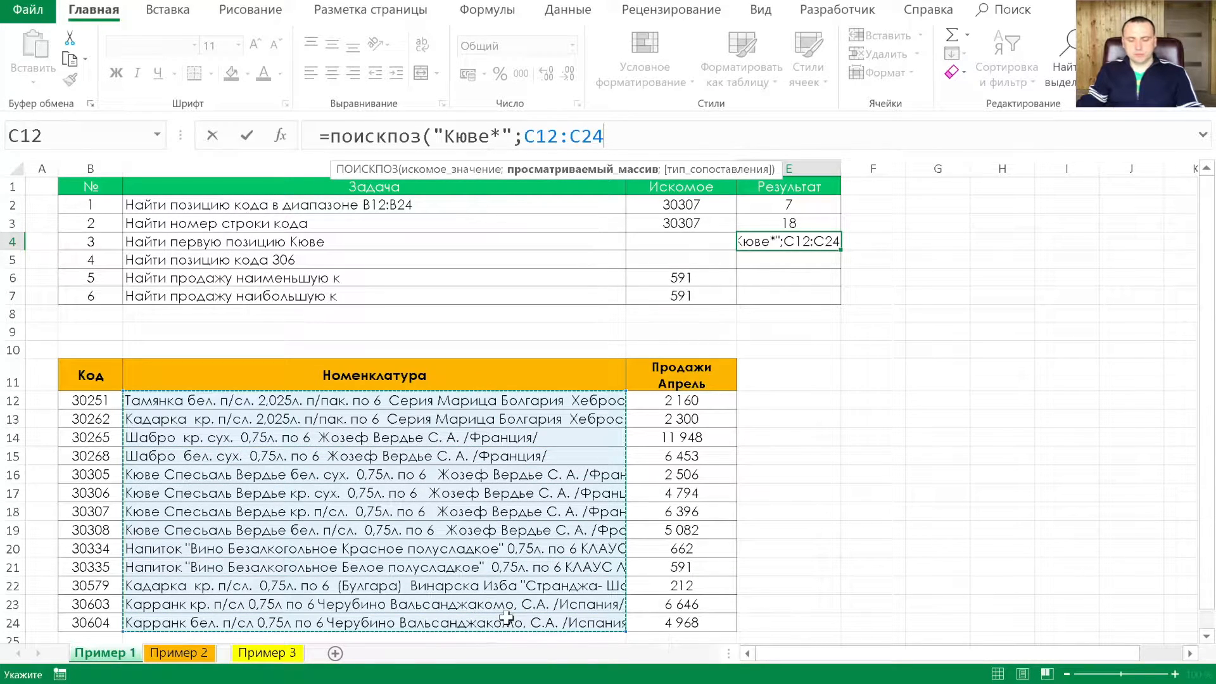
{"action": "key", "text": "F4"}
{"action": "type", "text": ";"}
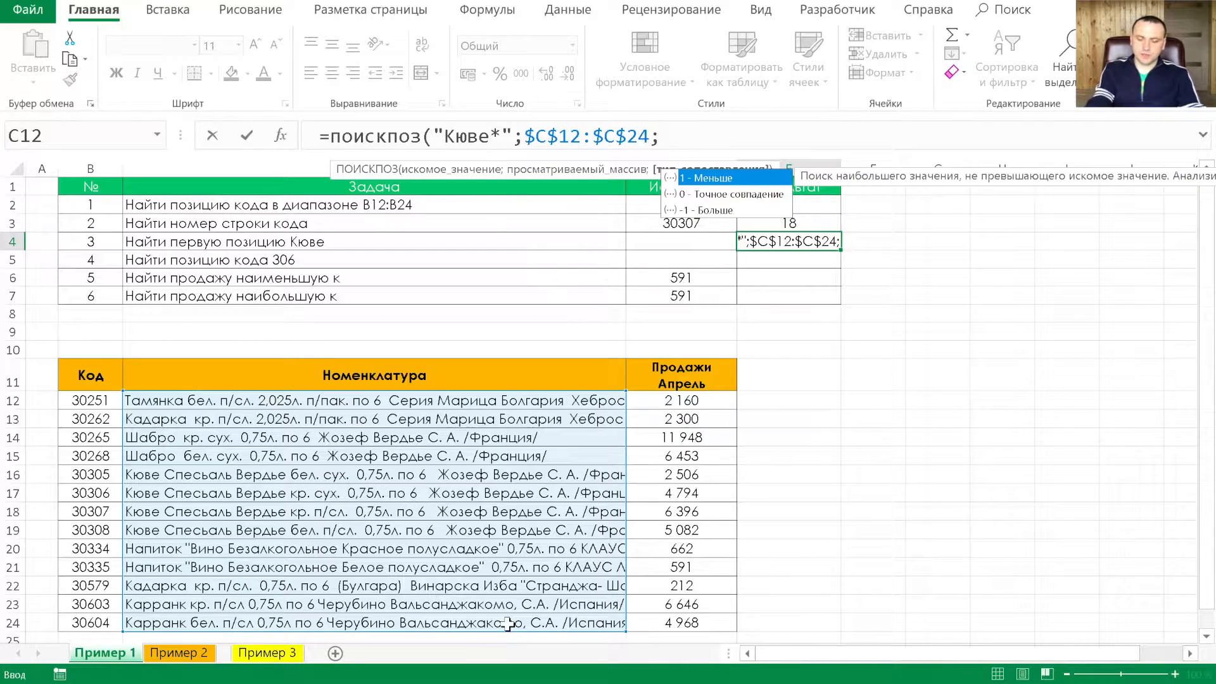
{"action": "type", "text": "0"}
{"action": "key", "text": "Return"}
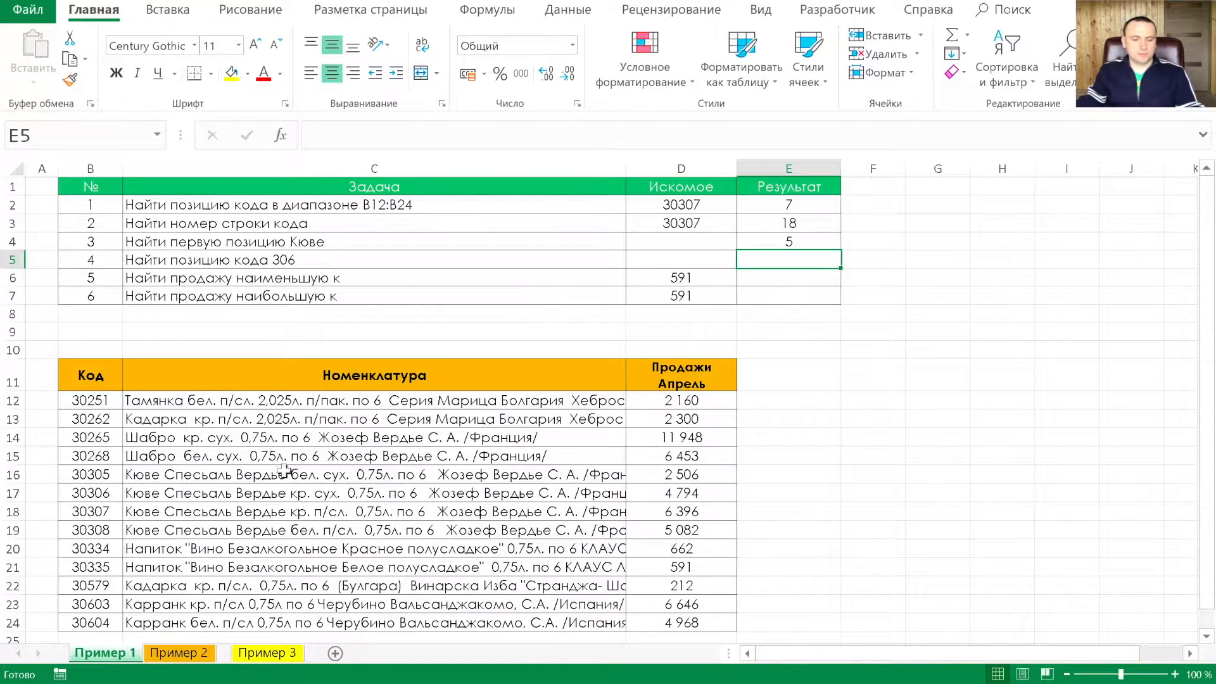
{"action": "left_click_drag", "start_coordinate": [323, 401], "coordinate": [304, 461]}
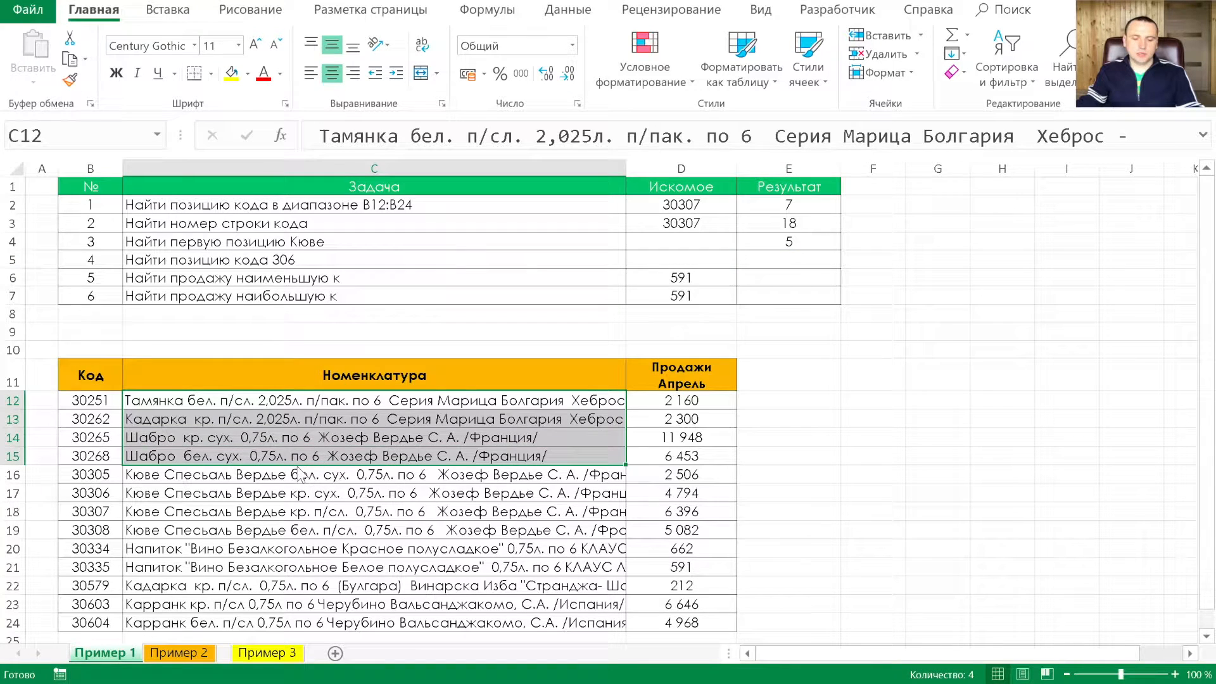
Start a ПОИСКПОЗ formula in E5 for task 4, using the wildcard text "306??" as the lookup value
{"action": "left_click", "coordinate": [262, 474]}
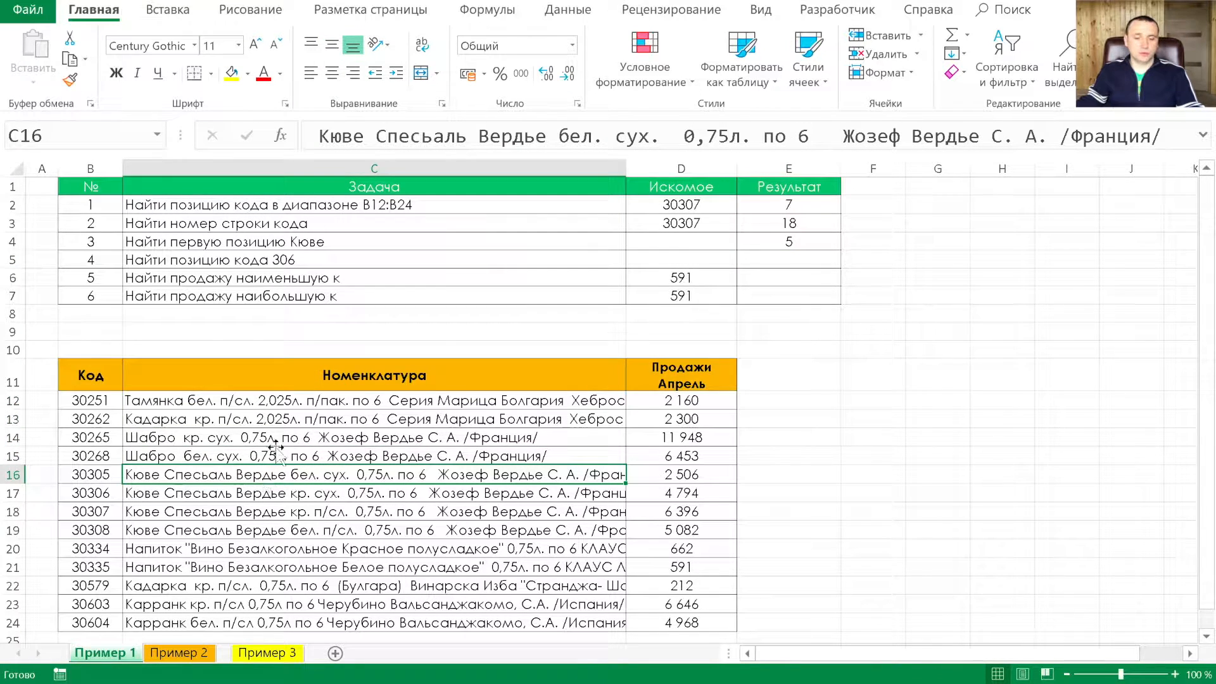
{"action": "left_click", "coordinate": [779, 259]}
{"action": "type", "text": "=п"}
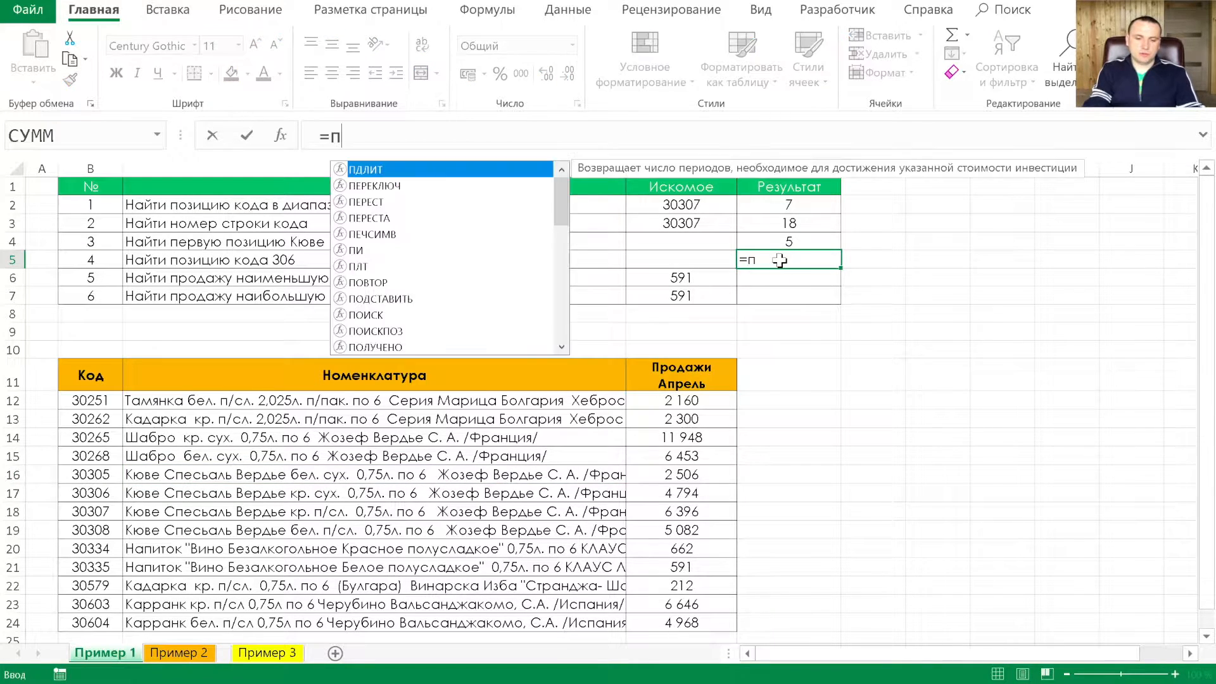
{"action": "type", "text": "оис"}
{"action": "key", "text": "Tab"}
{"action": "left_click", "coordinate": [438, 261]}
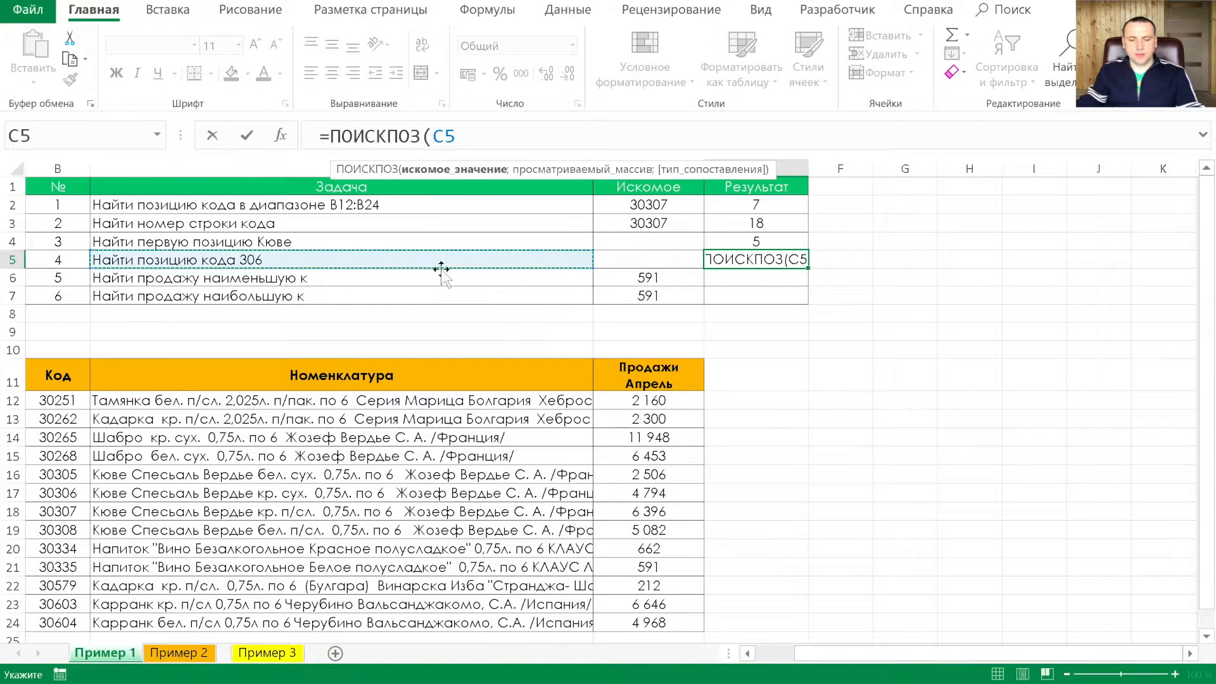
{"action": "scroll", "coordinate": [570, 269], "scroll_direction": "right", "scroll_amount": 5}
{"action": "key", "text": "BackSpace"}
{"action": "key", "text": "BackSpace"}
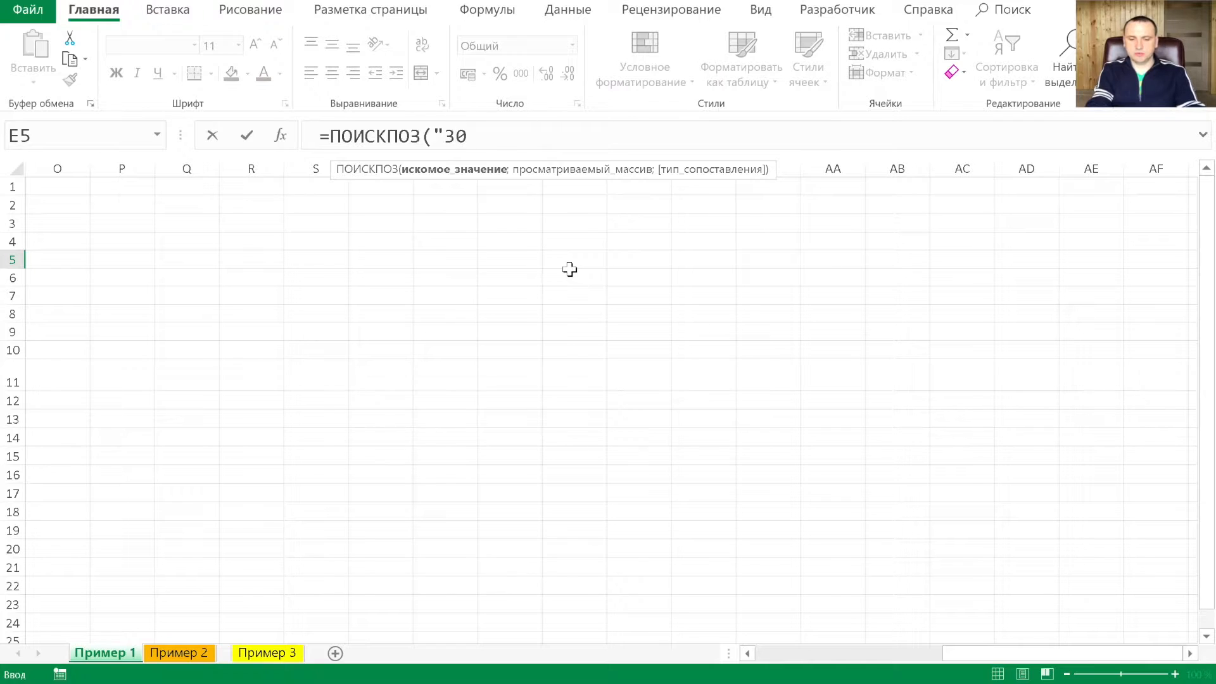
{"action": "type", "text": "\"306??\";"}
Complete the E5 formula with the code range B12:B24 and match type 0
{"action": "key", "text": "Left"}
{"action": "key", "text": "Left"}
{"action": "key", "text": "Left"}
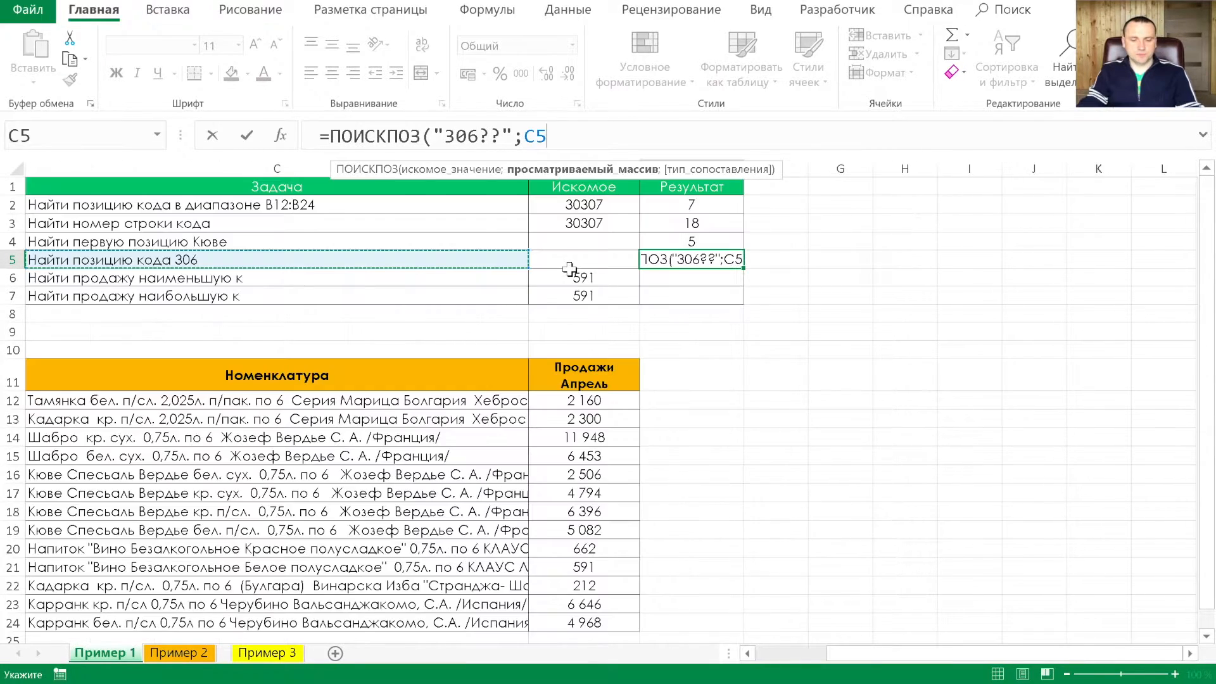
{"action": "key", "text": "Left"}
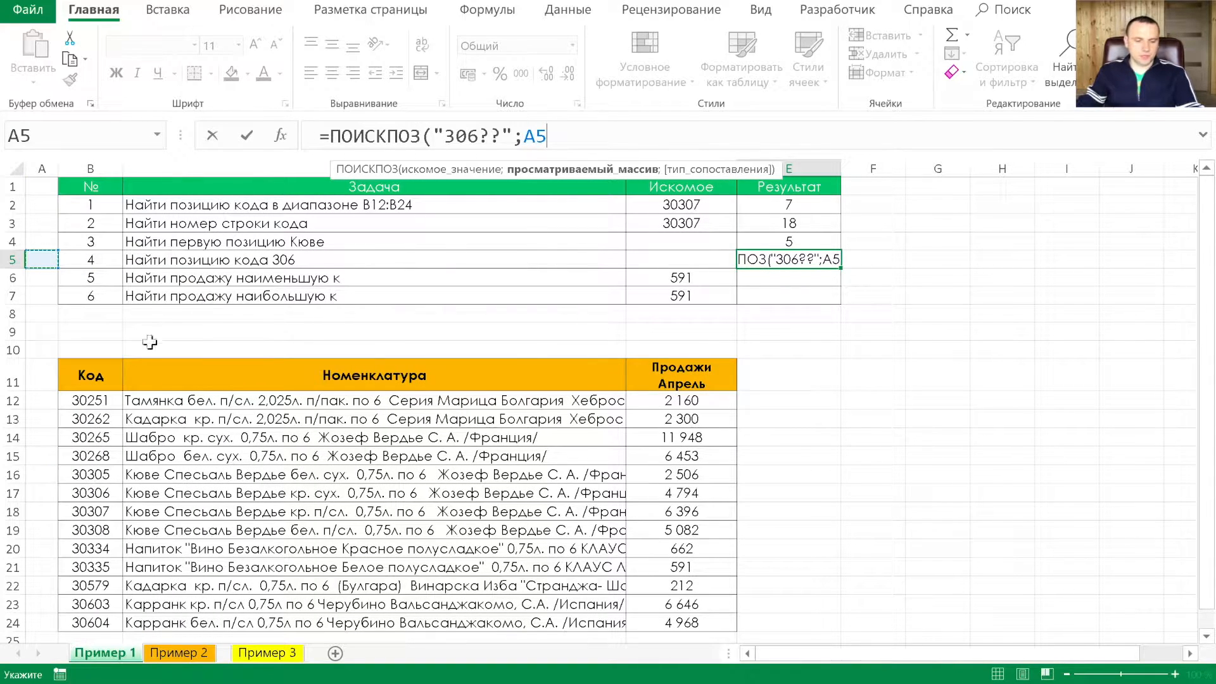
{"action": "left_click_drag", "start_coordinate": [89, 401], "coordinate": [83, 627]}
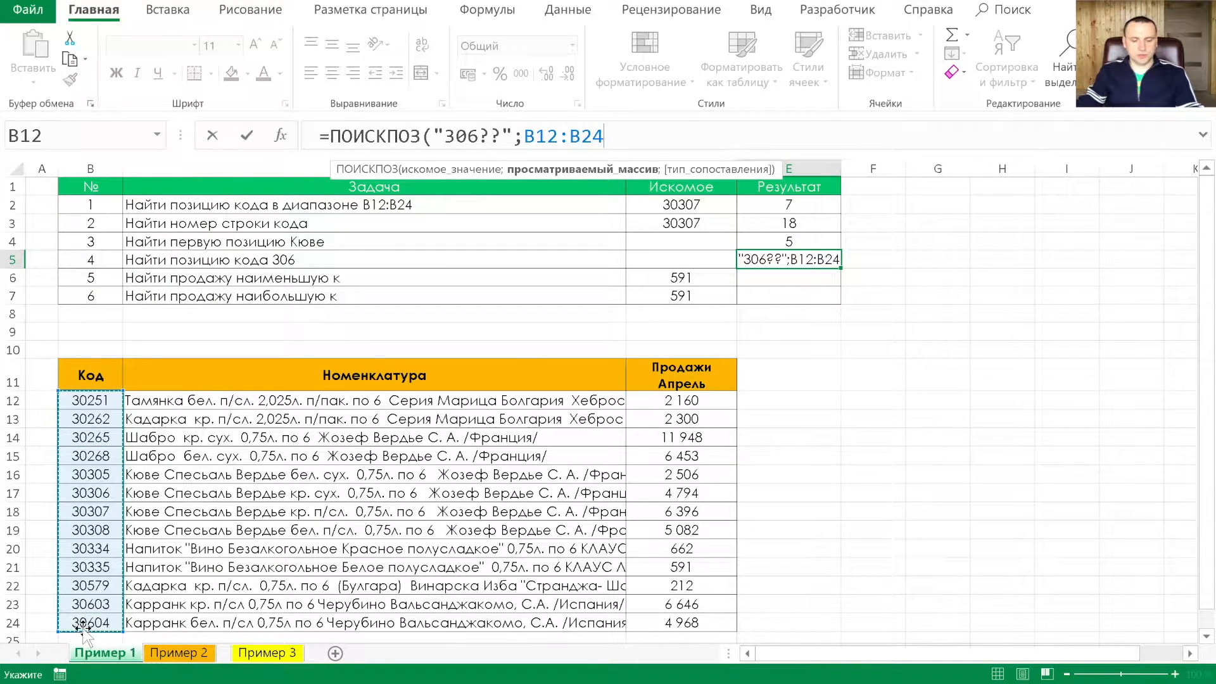
{"action": "type", "text": ";0)"}
{"action": "key", "text": "Return"}
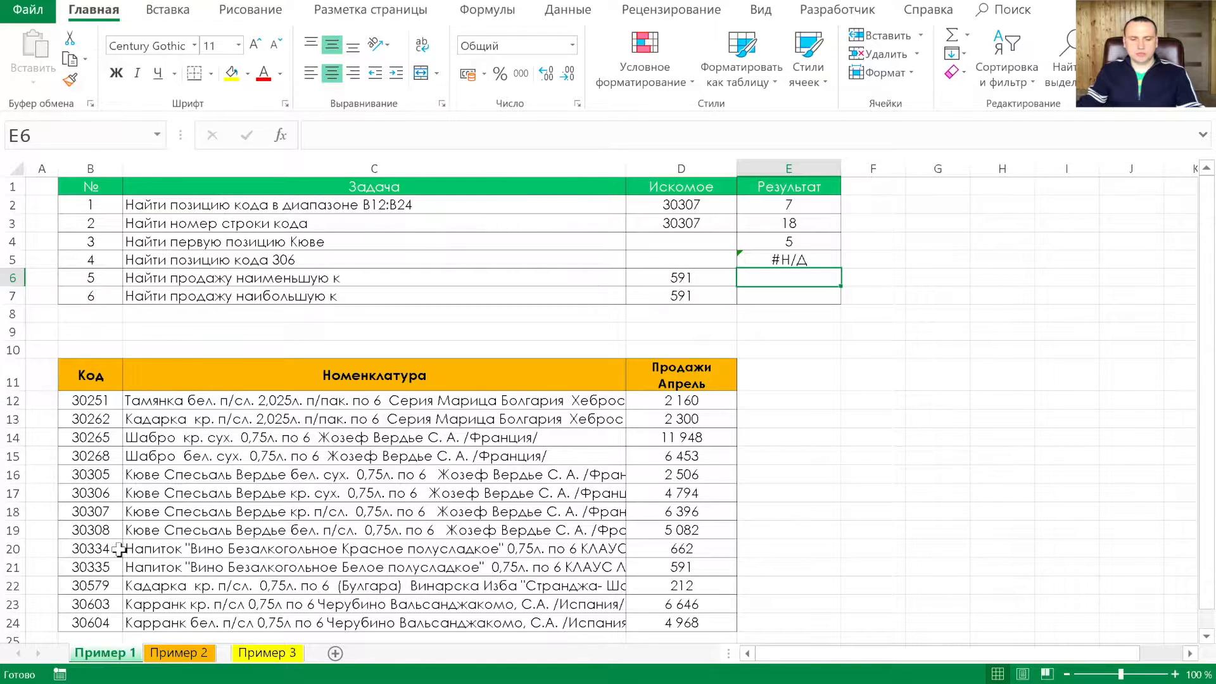
Convert the code 30603 in B23 to text with a leading apostrophe, and recheck the E5 formula
{"action": "left_click", "coordinate": [764, 257]}
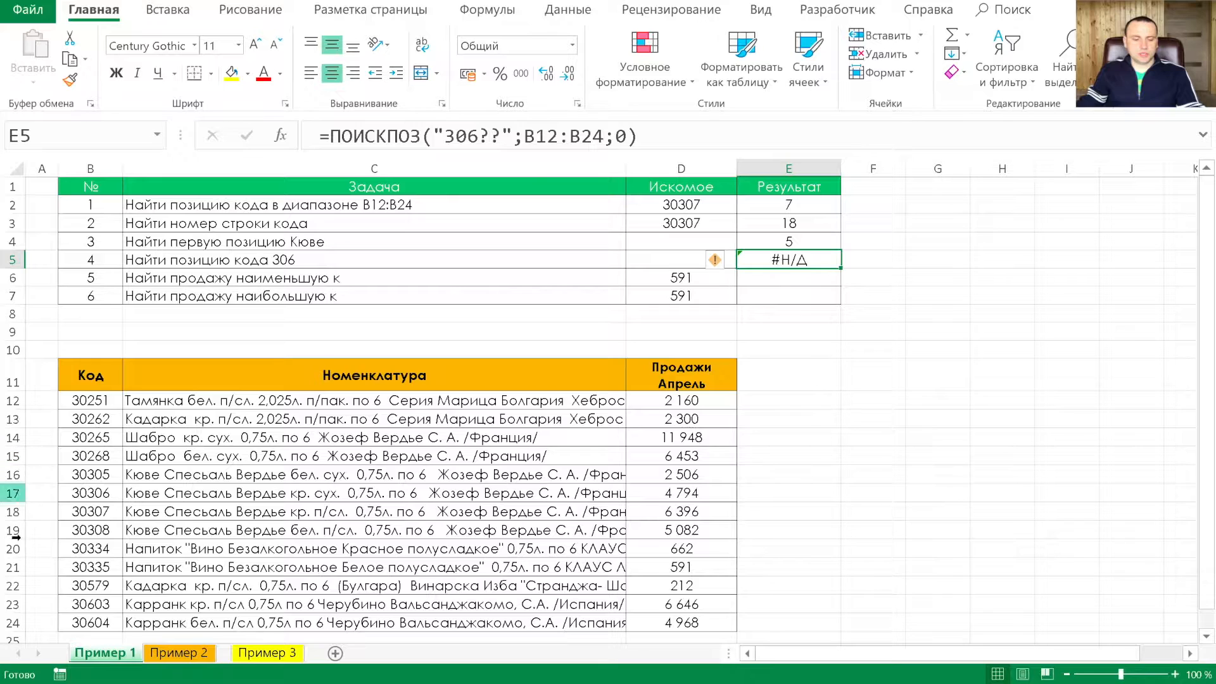
{"action": "left_click", "coordinate": [99, 603]}
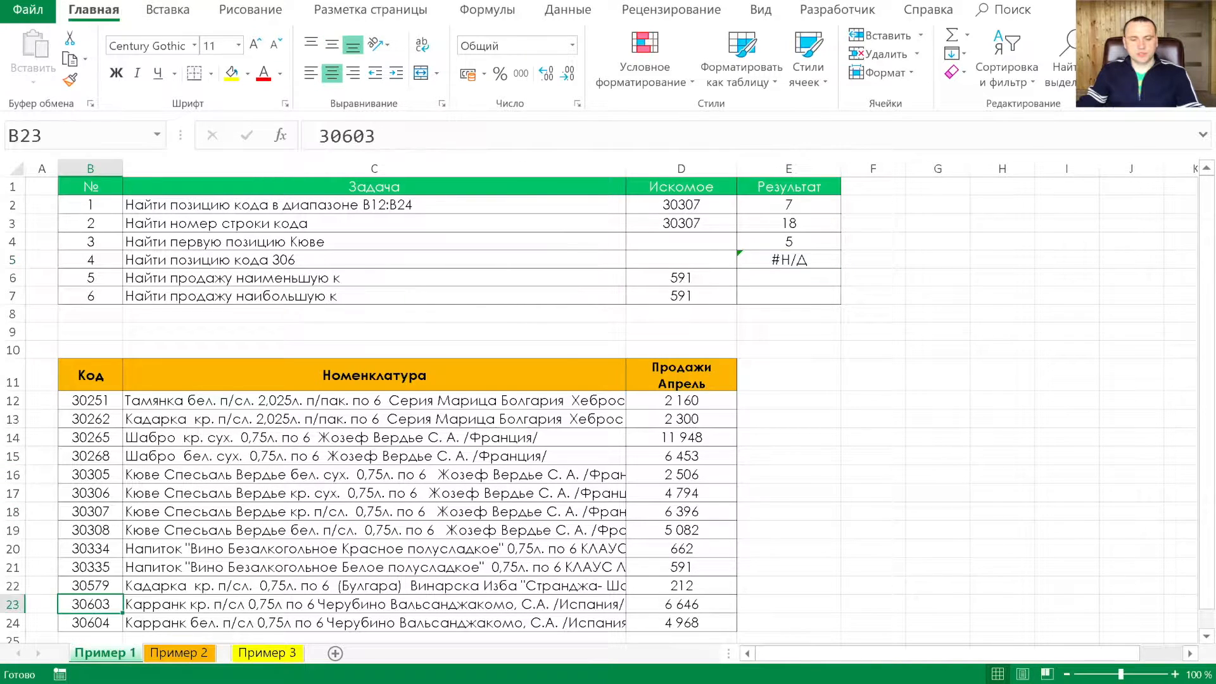
{"action": "left_click", "coordinate": [323, 138]}
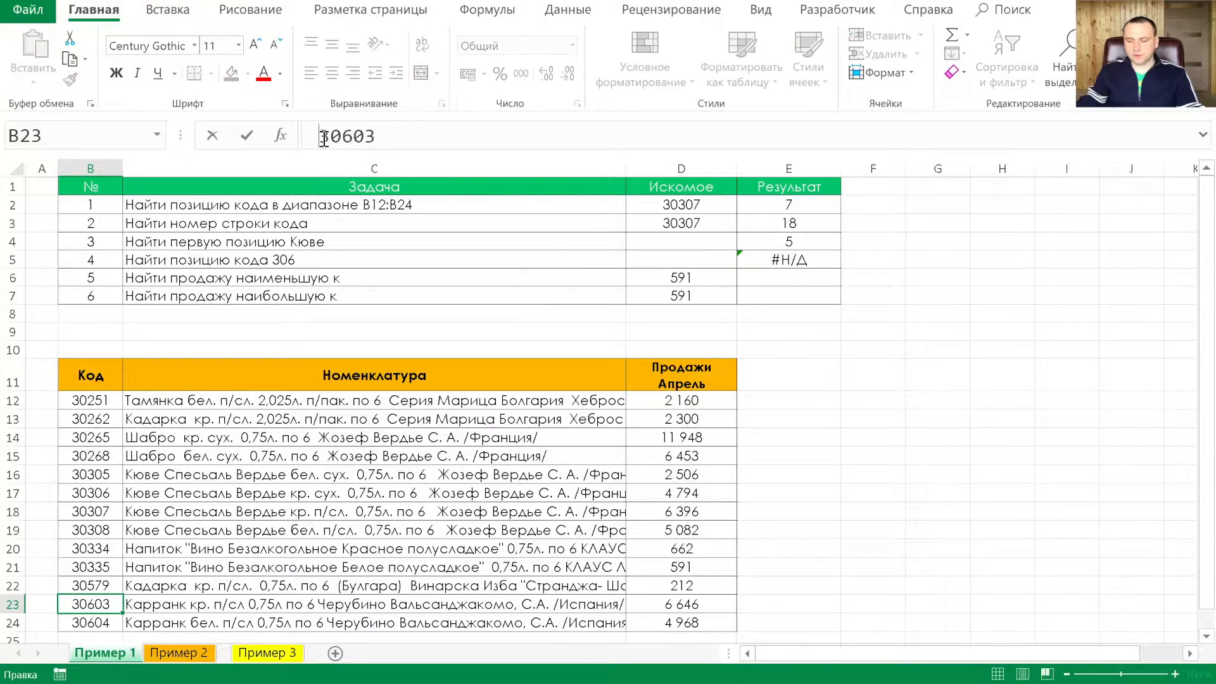
{"action": "type", "text": "'"}
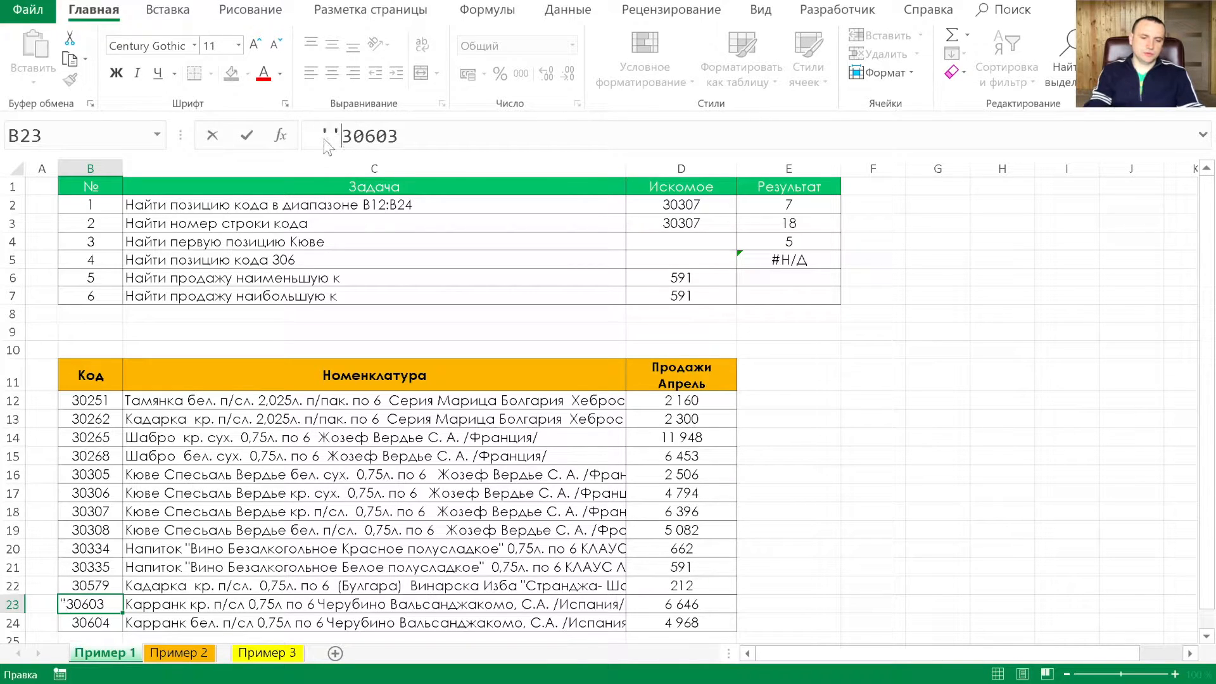
{"action": "key", "text": "Return"}
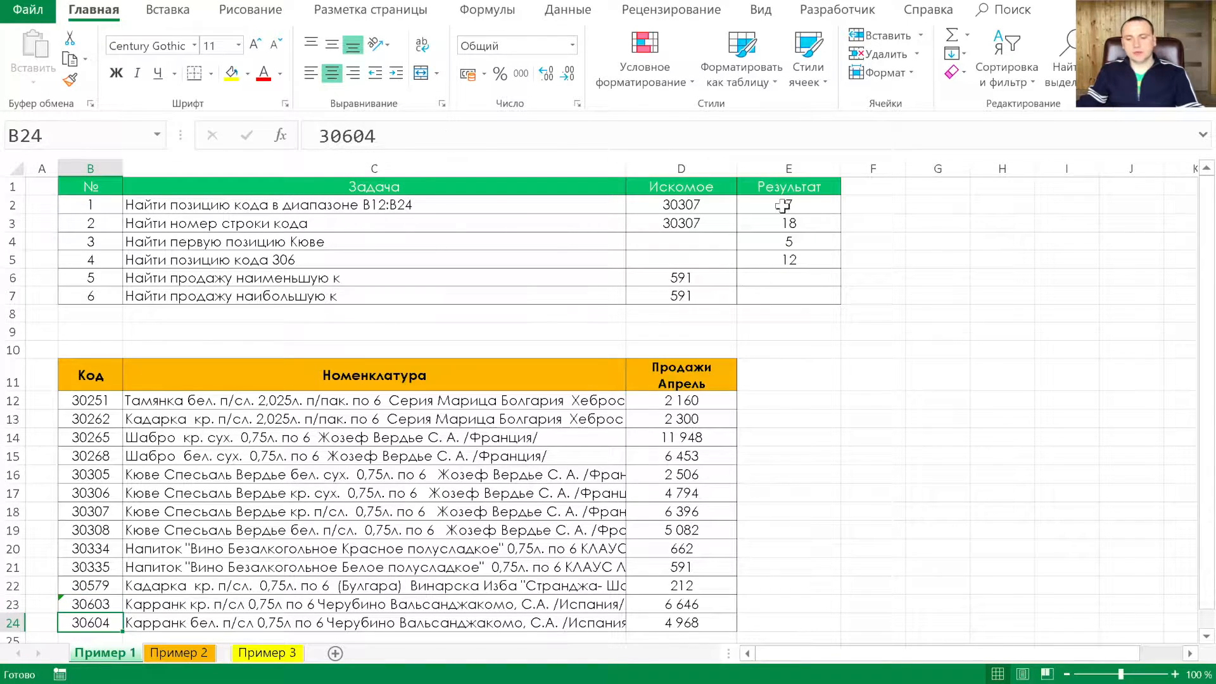
{"action": "left_click", "coordinate": [795, 260]}
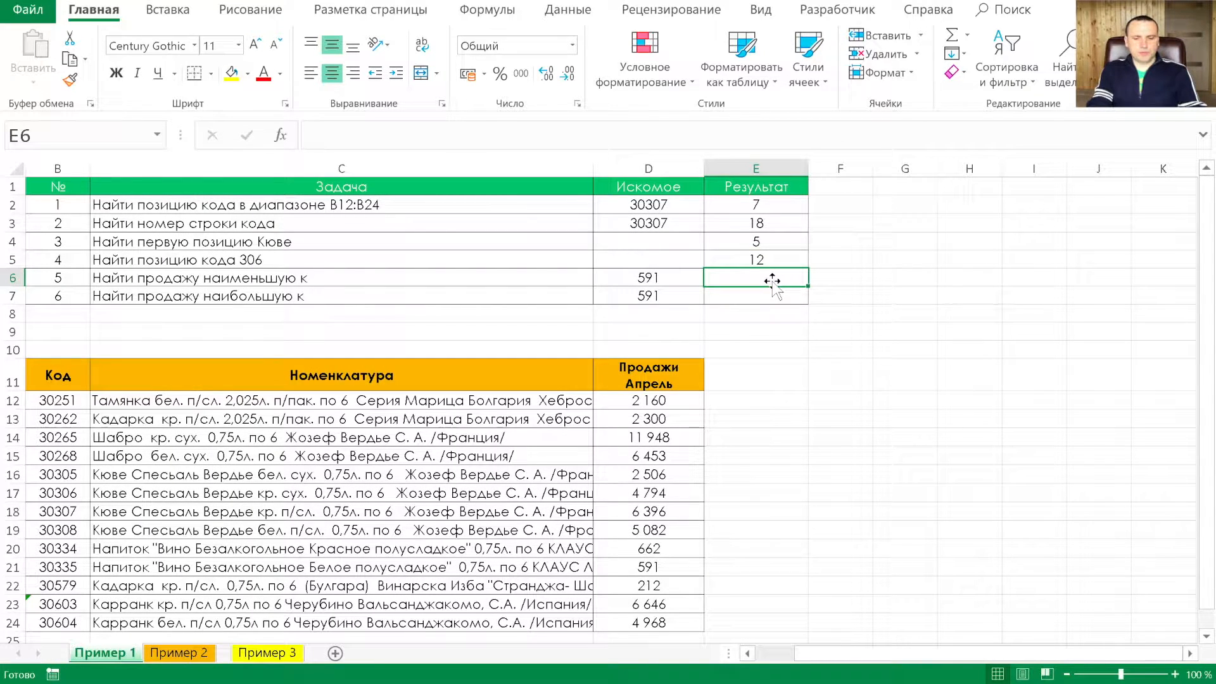
Enter =ПОИСКПОЗ(D6;D12:D24;1) in E6 for task 5
{"action": "type", "text": "=поискпоз"}
{"action": "key", "text": "Tab"}
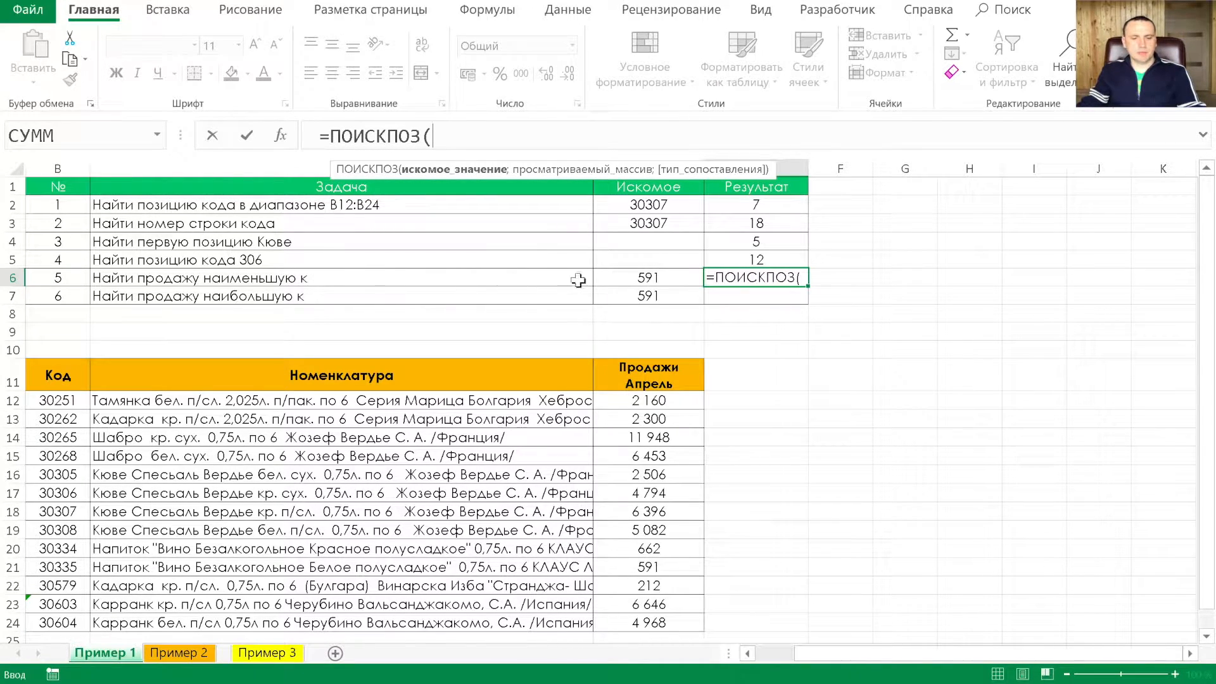
{"action": "left_click", "coordinate": [626, 279]}
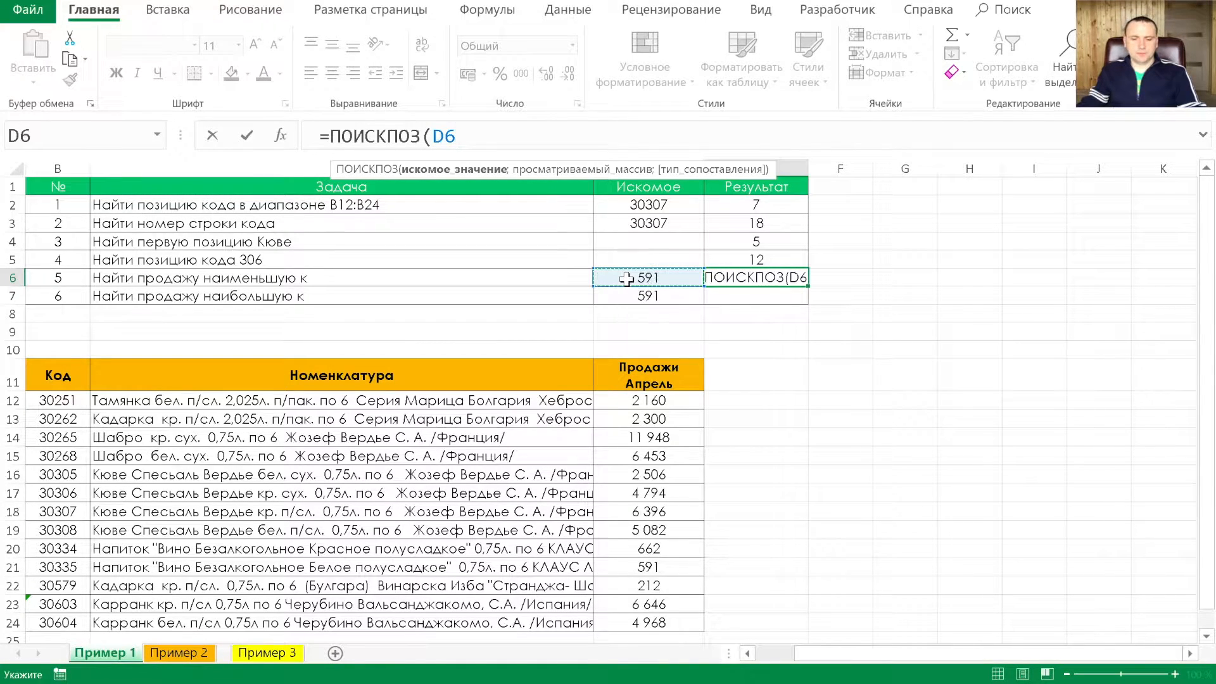
{"action": "type", "text": ";"}
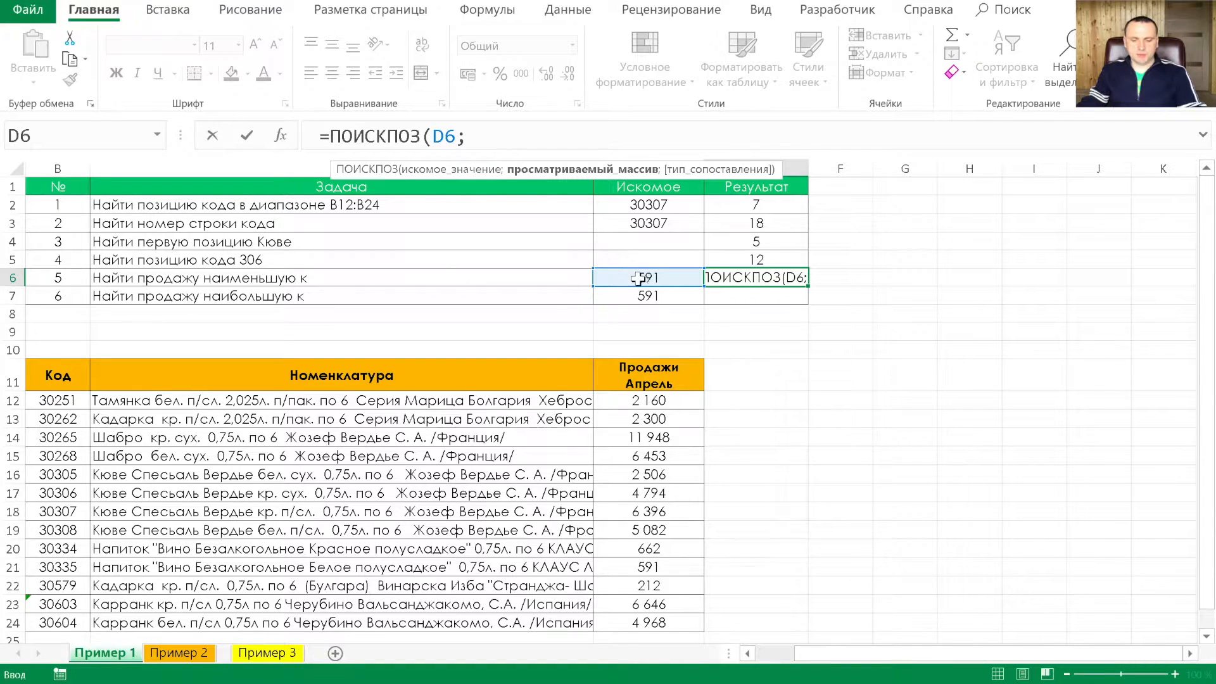
{"action": "left_click_drag", "start_coordinate": [626, 403], "coordinate": [635, 619]}
{"action": "type", "text": ";1"}
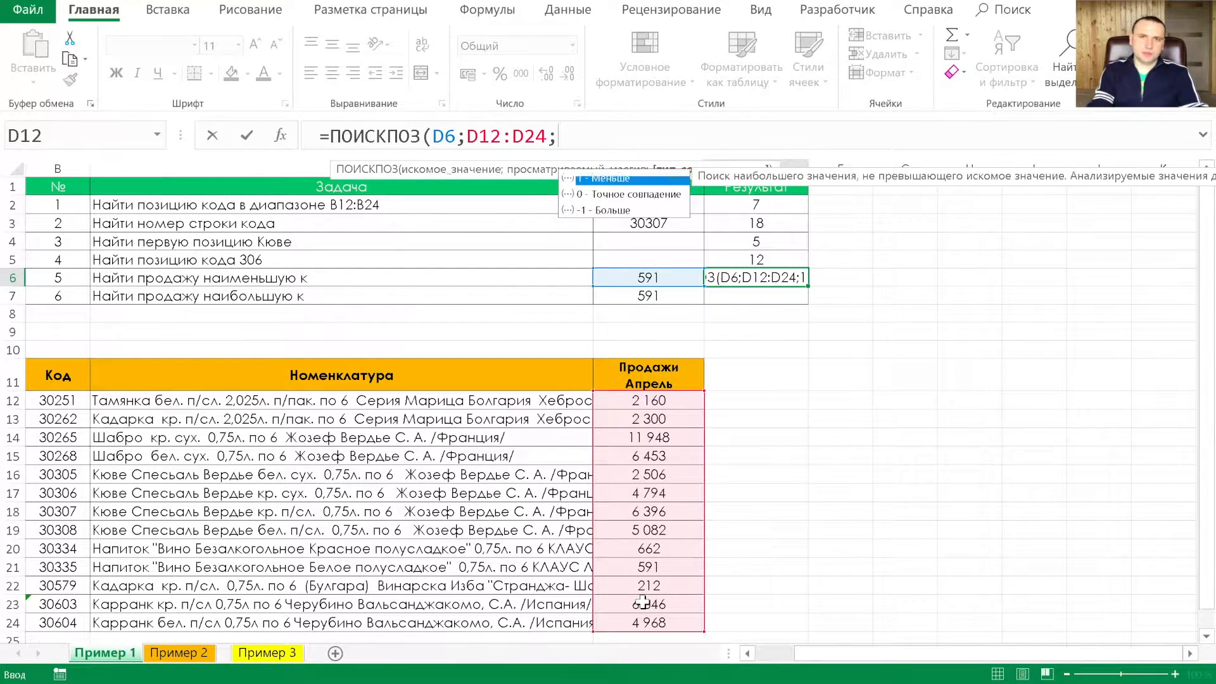
{"action": "type", "text": ")"}
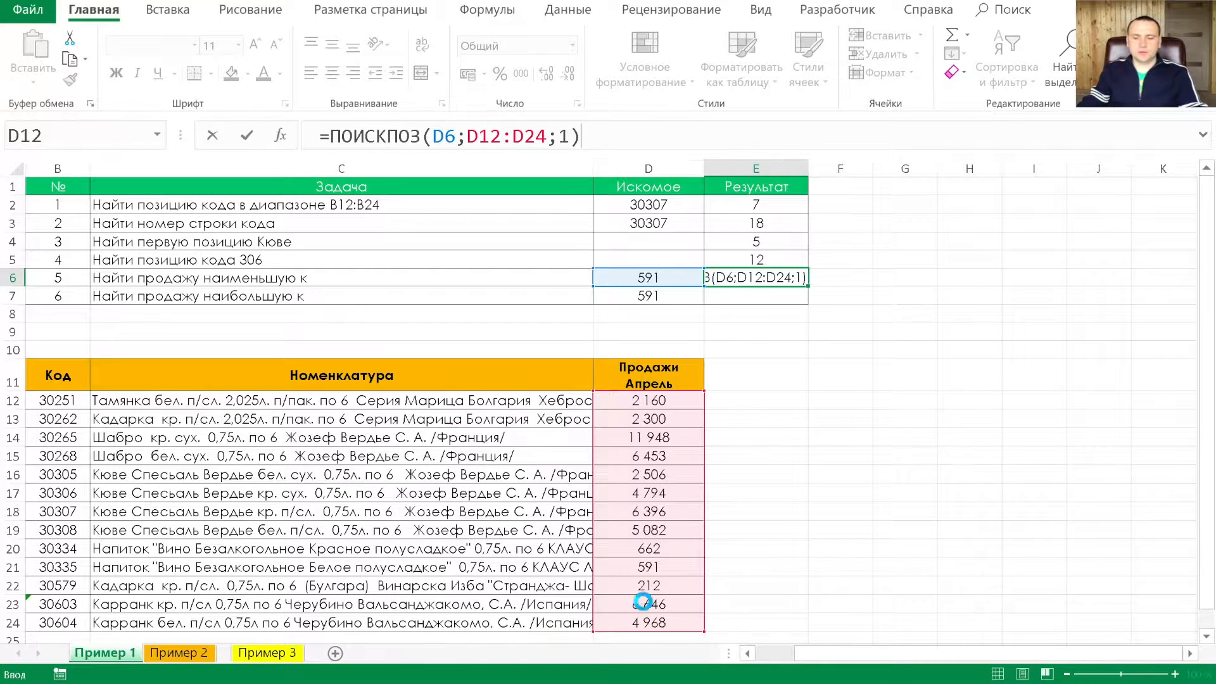
{"action": "key", "text": "Return"}
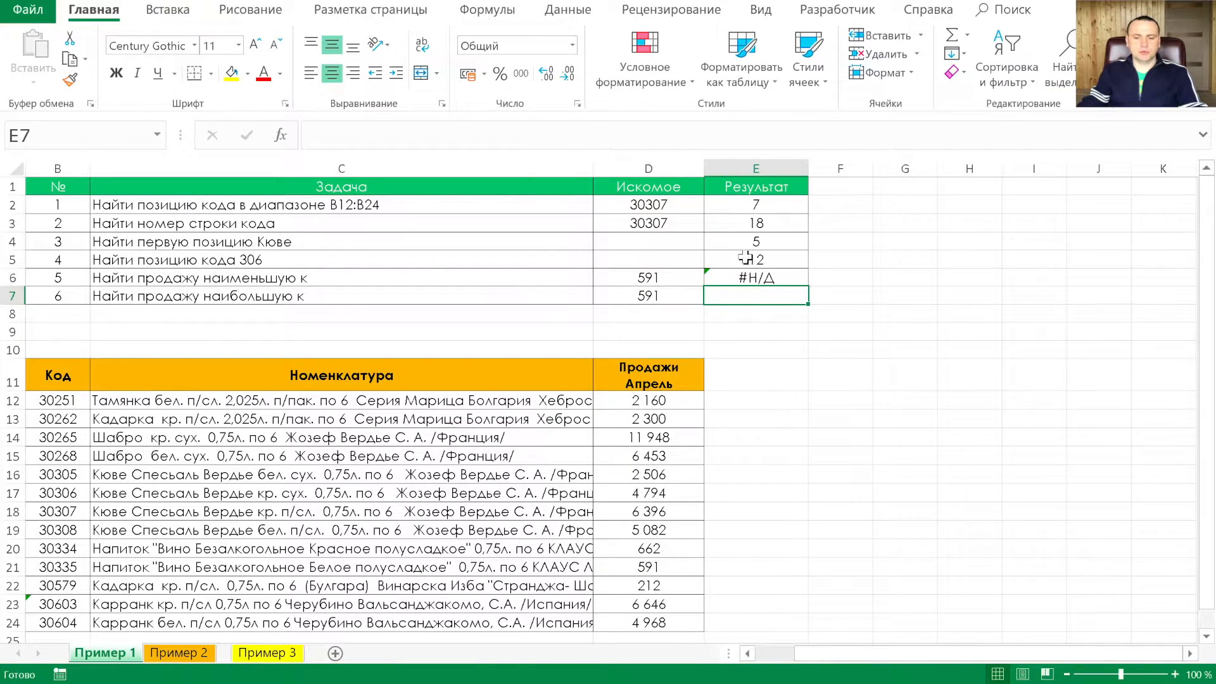
Review the E6 formula and set the April sales value in D21 to 412
{"action": "left_click", "coordinate": [755, 274]}
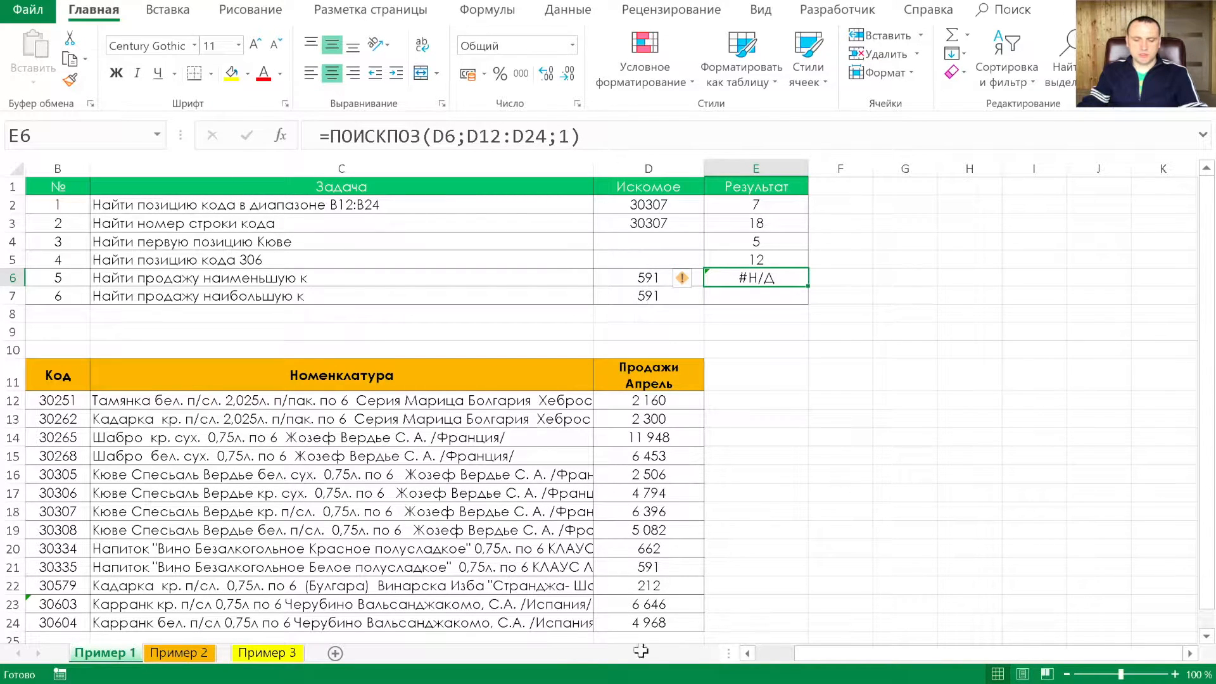
{"action": "left_click", "coordinate": [649, 567]}
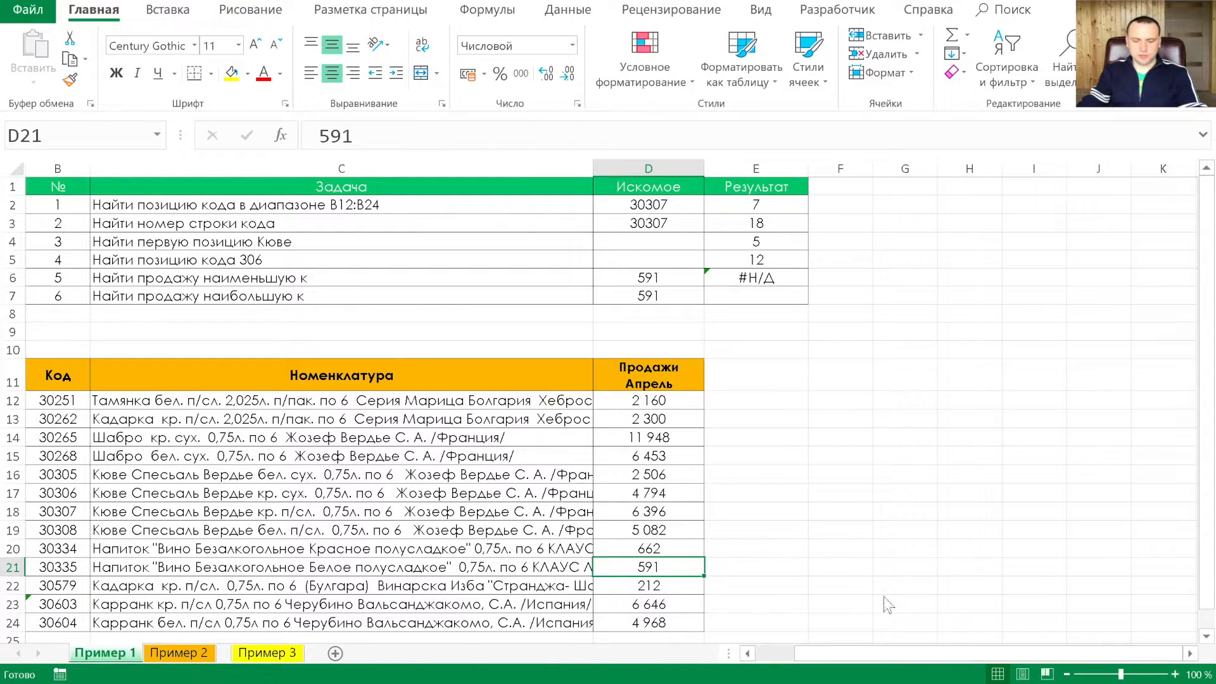
{"action": "type", "text": "412"}
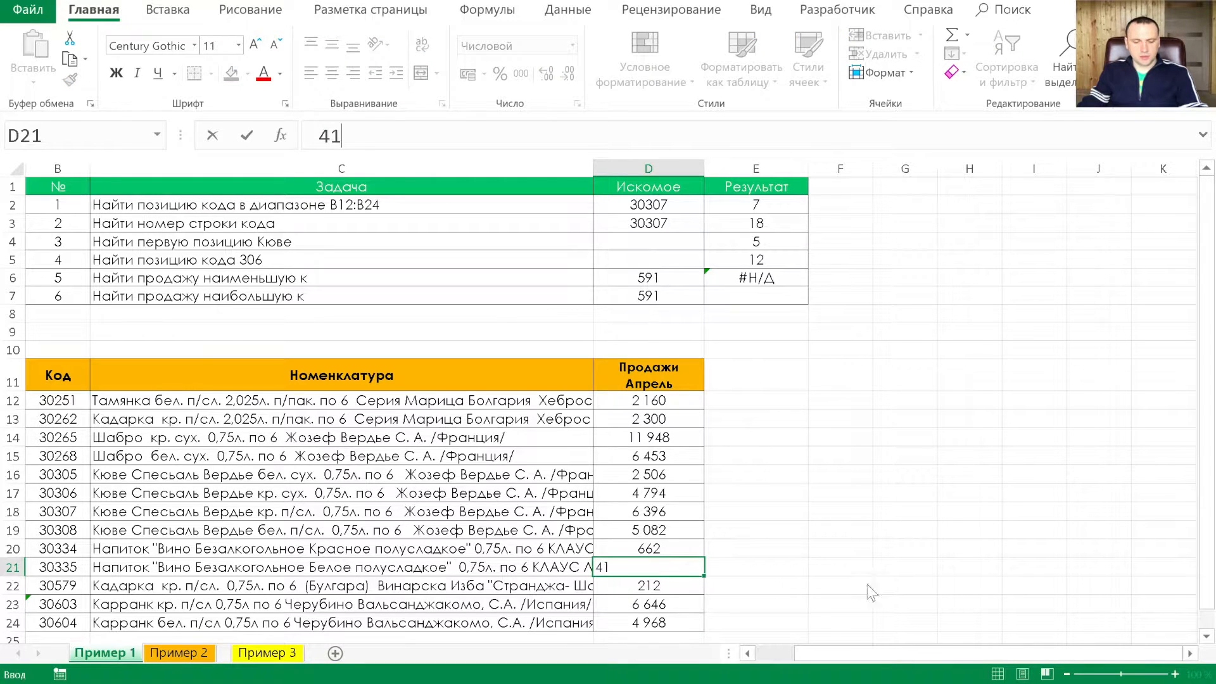
{"action": "key", "text": "Return"}
{"action": "scroll", "coordinate": [593, 563], "scroll_direction": "right", "scroll_amount": 1}
{"action": "scroll", "coordinate": [594, 563], "scroll_direction": "left", "scroll_amount": 2}
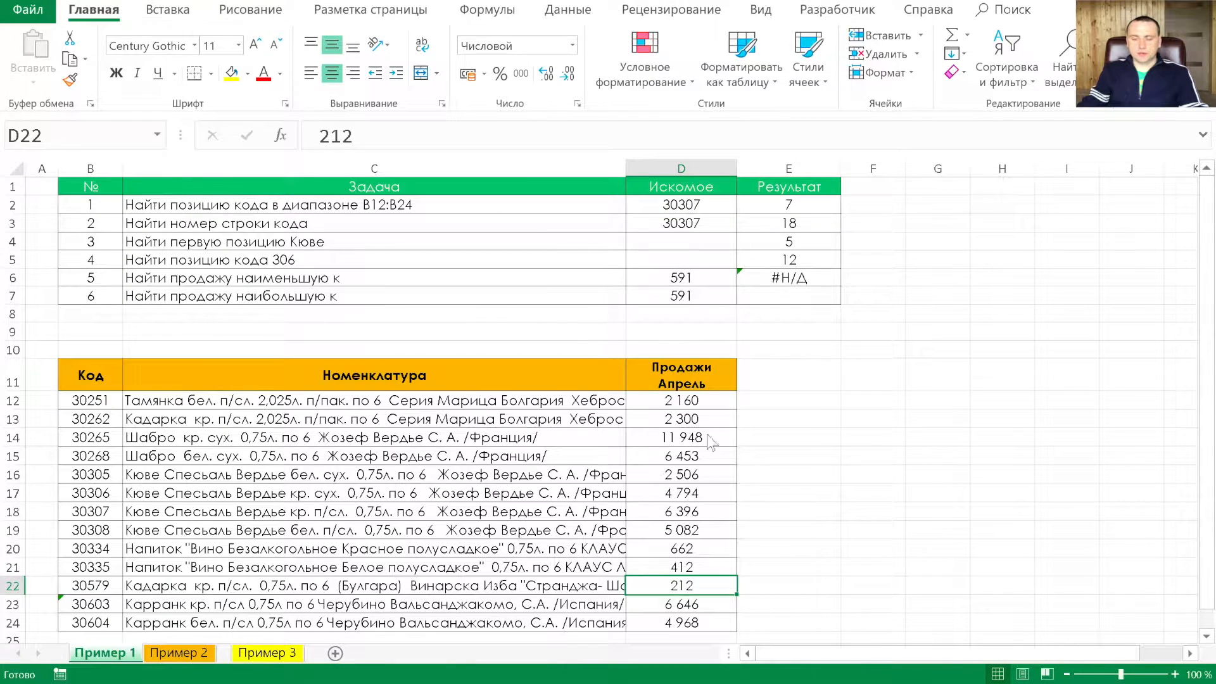
Sort the product table by Продажи Апрель in ascending order and check the E6 result
{"action": "left_click", "coordinate": [685, 401]}
{"action": "right_click", "coordinate": [685, 401]}
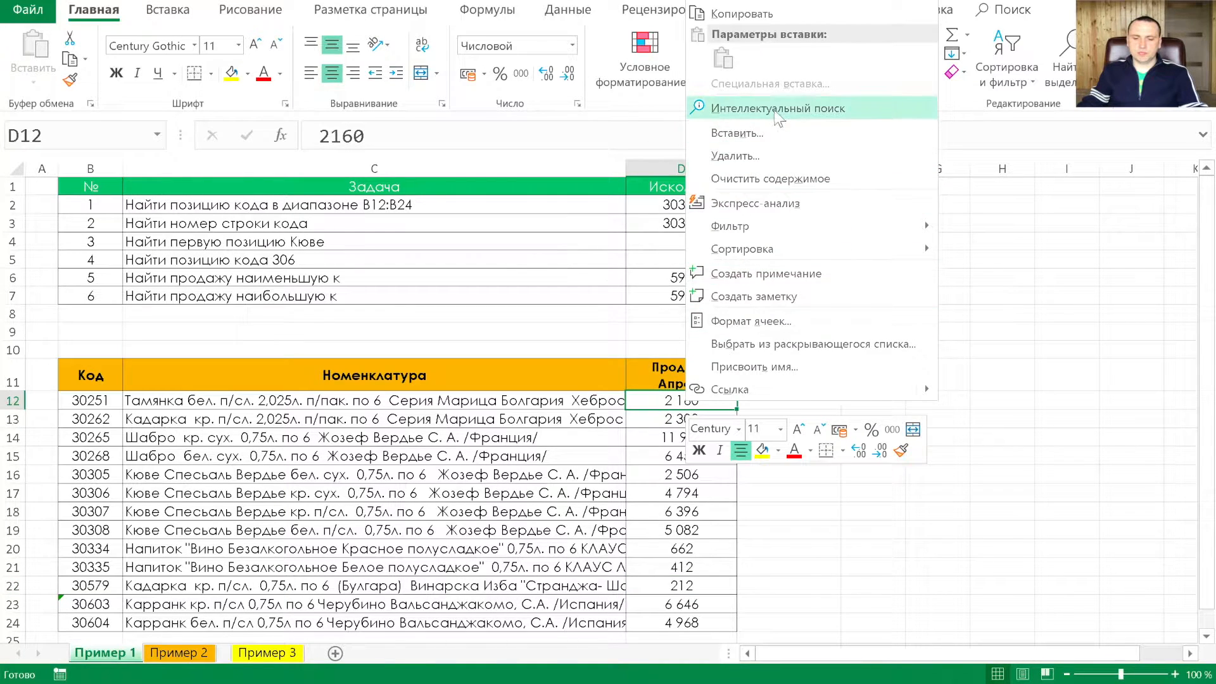
{"action": "mouse_move", "coordinate": [799, 251]}
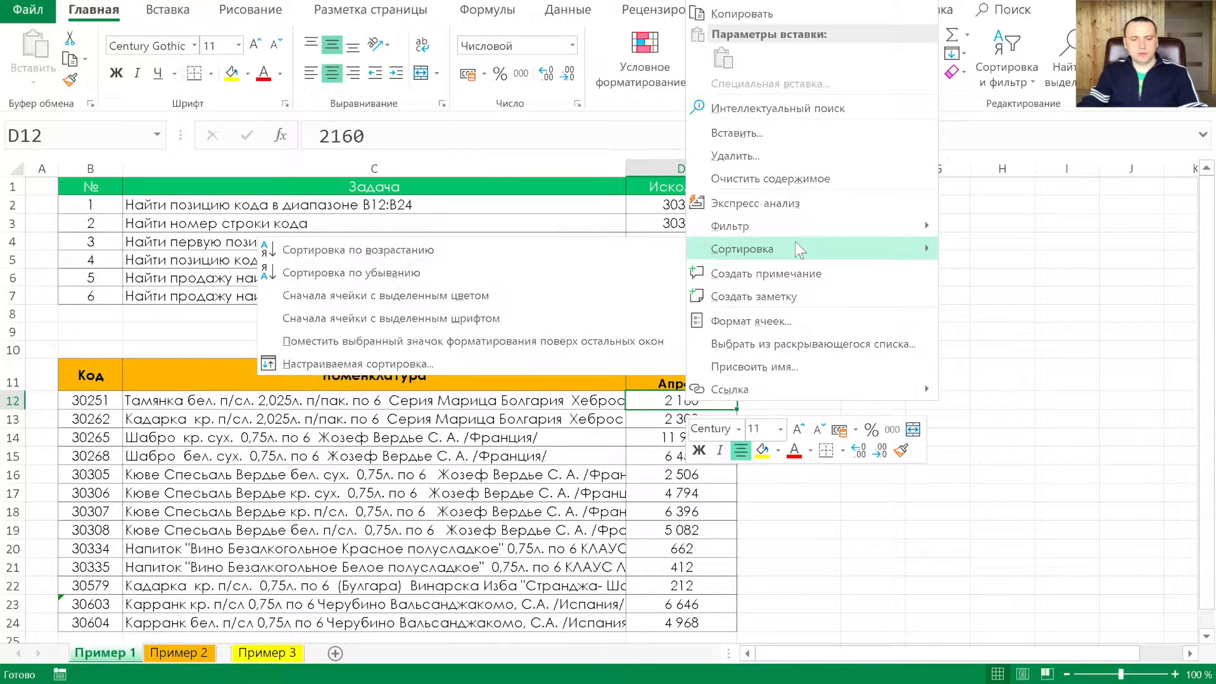
{"action": "left_click", "coordinate": [355, 251]}
{"action": "left_click", "coordinate": [787, 275]}
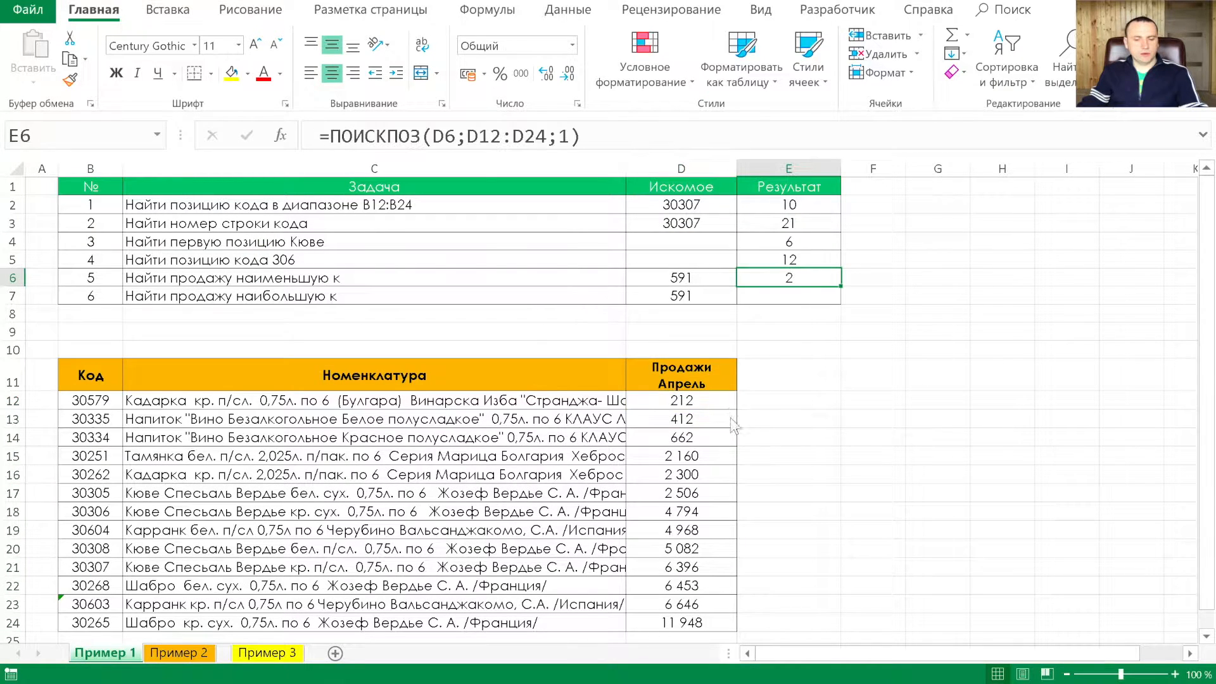
Change the sales value in D13 to 1 and sort the table by Продажи Апрель in ascending order again
{"action": "left_click", "coordinate": [711, 420]}
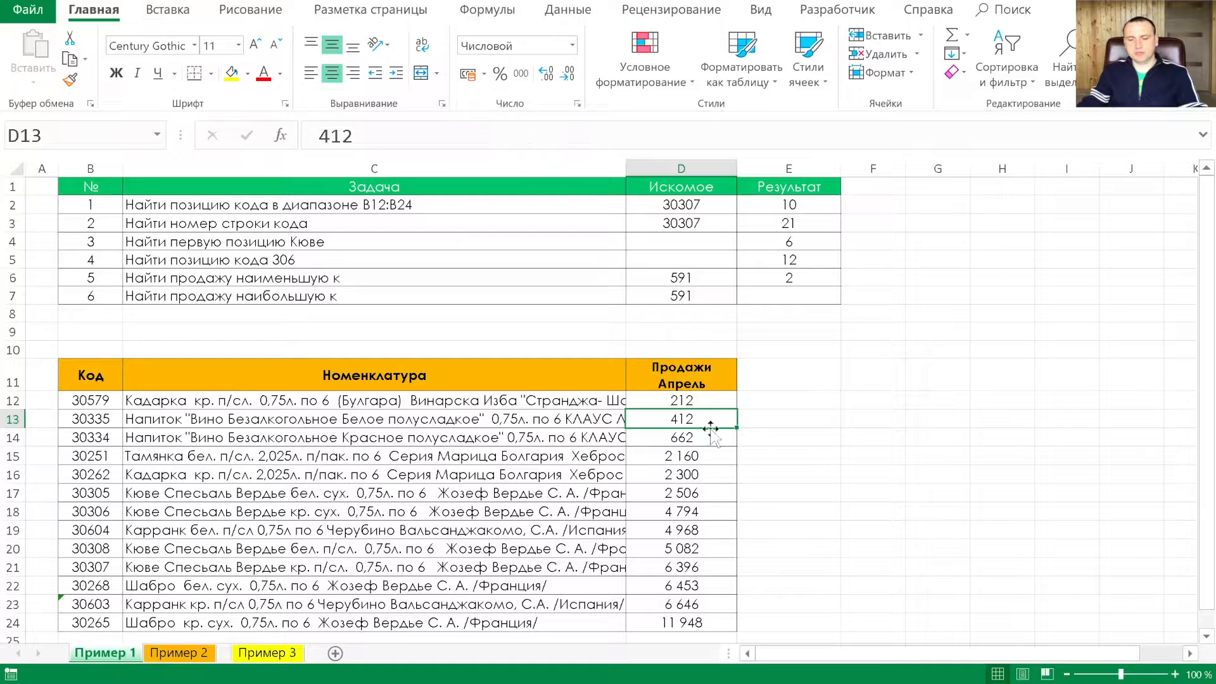
{"action": "left_click", "coordinate": [702, 456]}
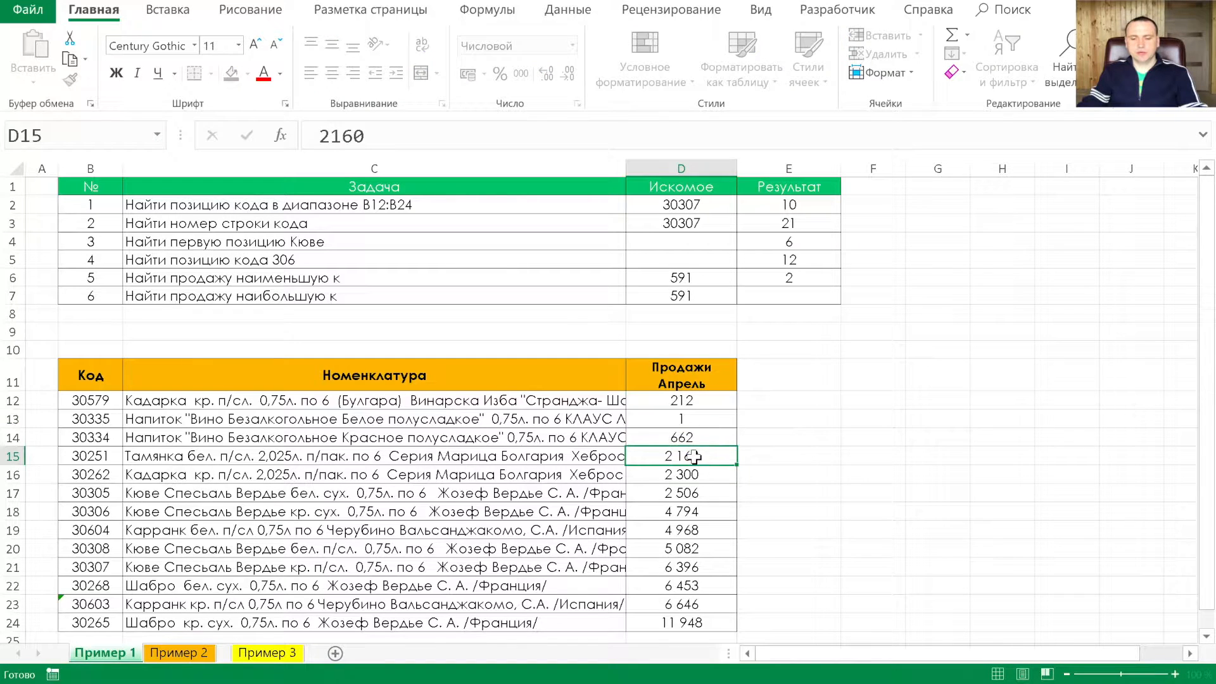
{"action": "left_click", "coordinate": [679, 402]}
{"action": "right_click", "coordinate": [679, 403]}
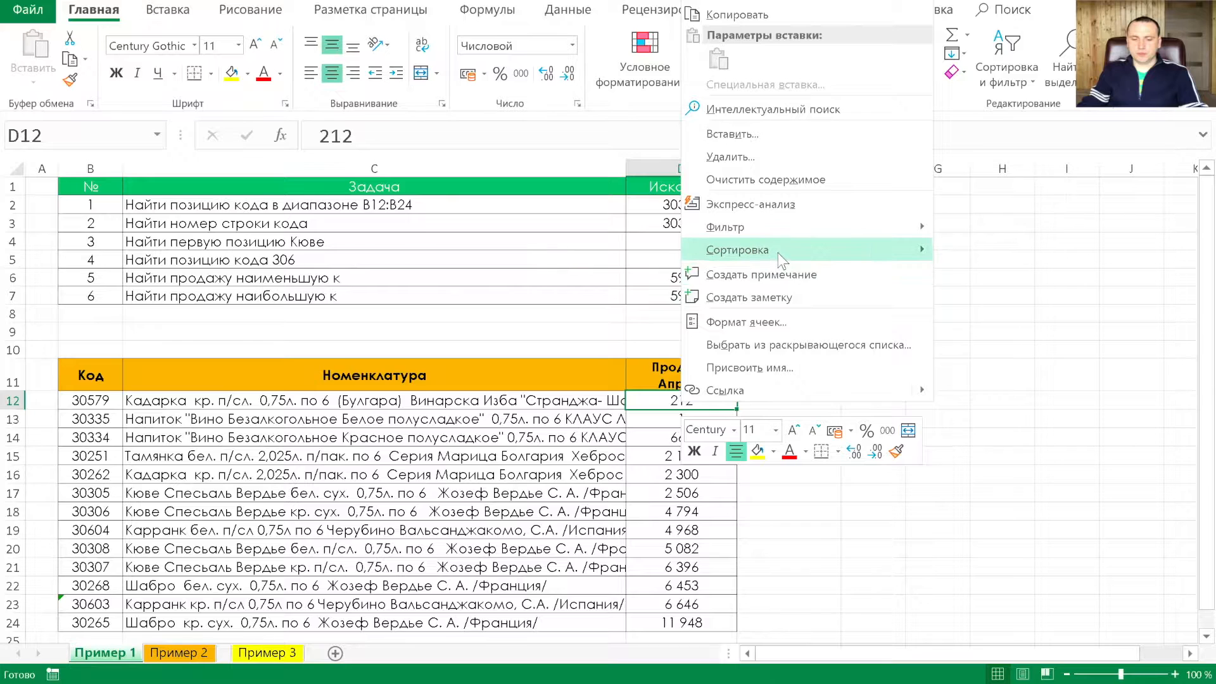
{"action": "mouse_move", "coordinate": [778, 253]}
{"action": "left_click", "coordinate": [478, 245]}
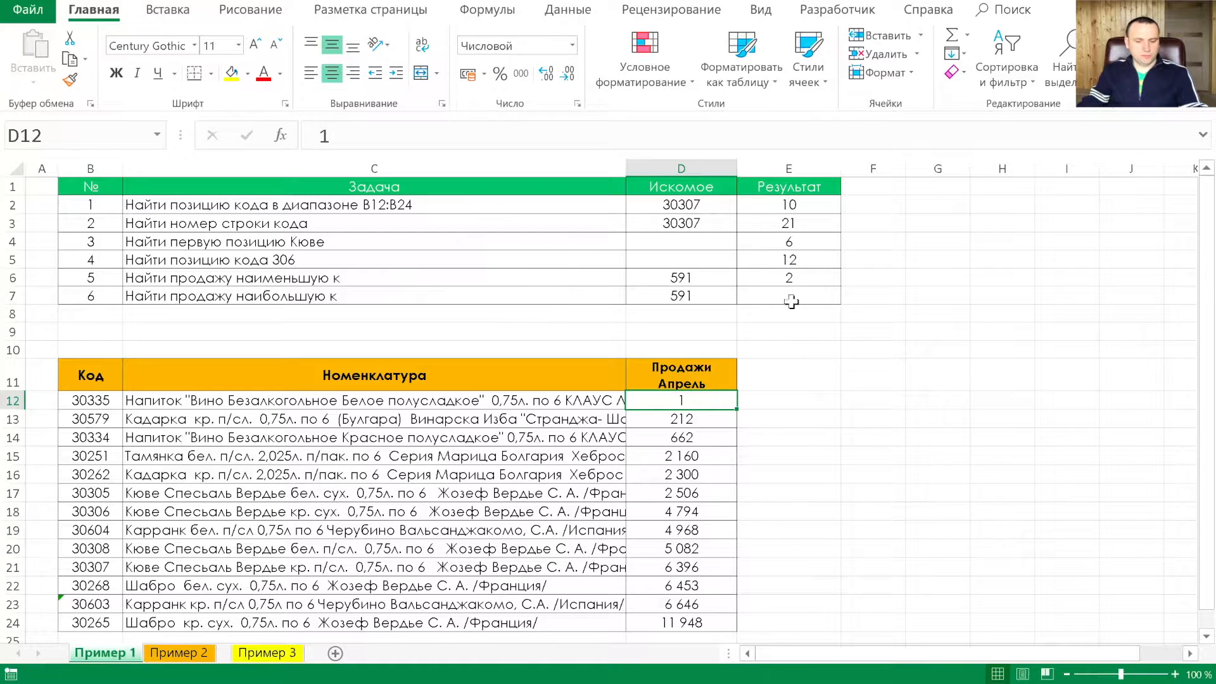
Reuse the E6 formula in E7 for task 6 with match type -1: =ПОИСКПОЗ(D6;D12:D24;-1)
{"action": "left_click", "coordinate": [700, 455]}
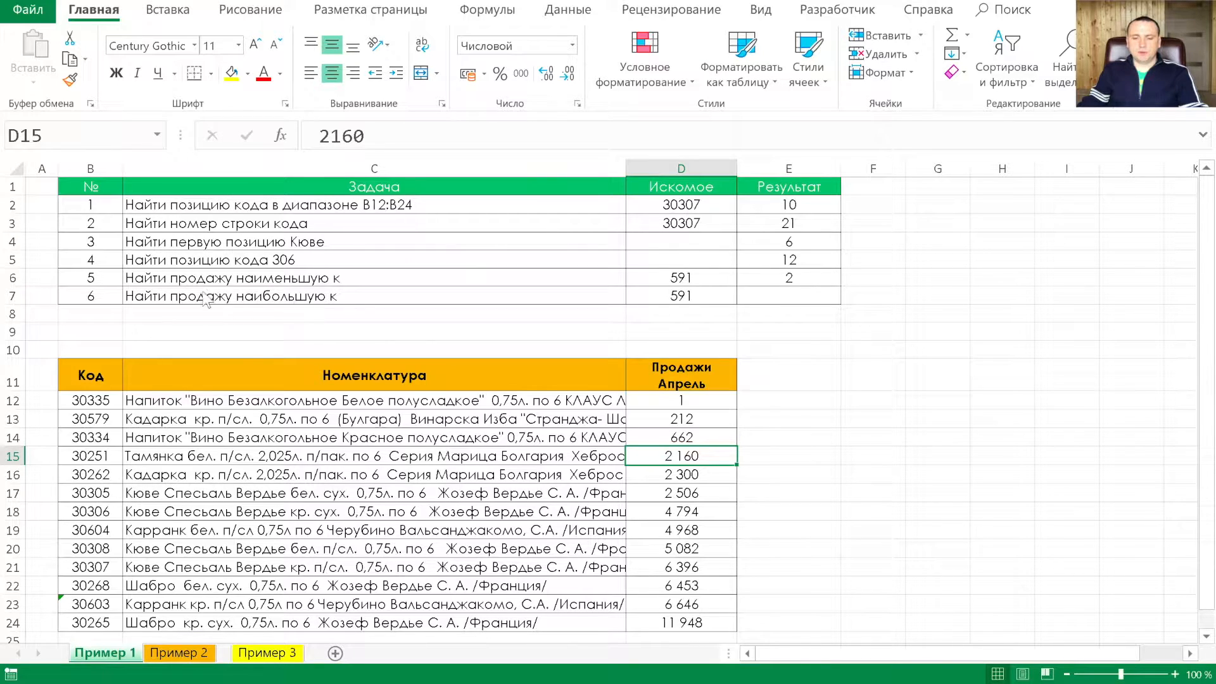
{"action": "left_click", "coordinate": [803, 282]}
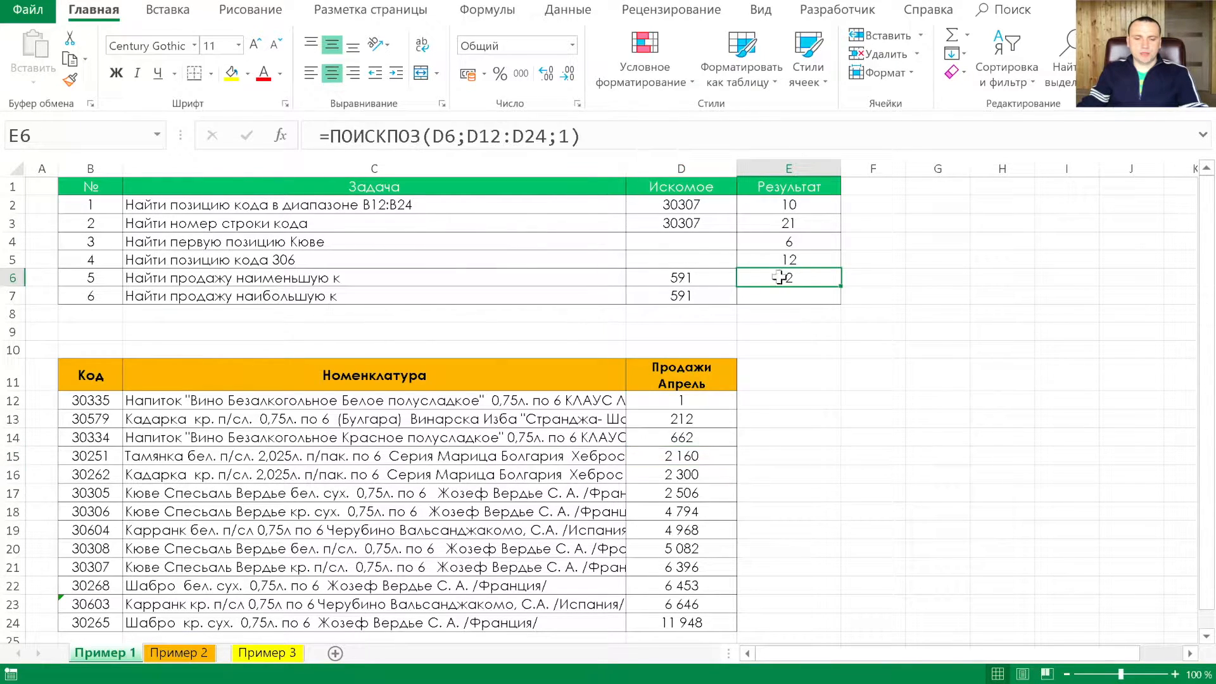
{"action": "left_click", "coordinate": [320, 135]}
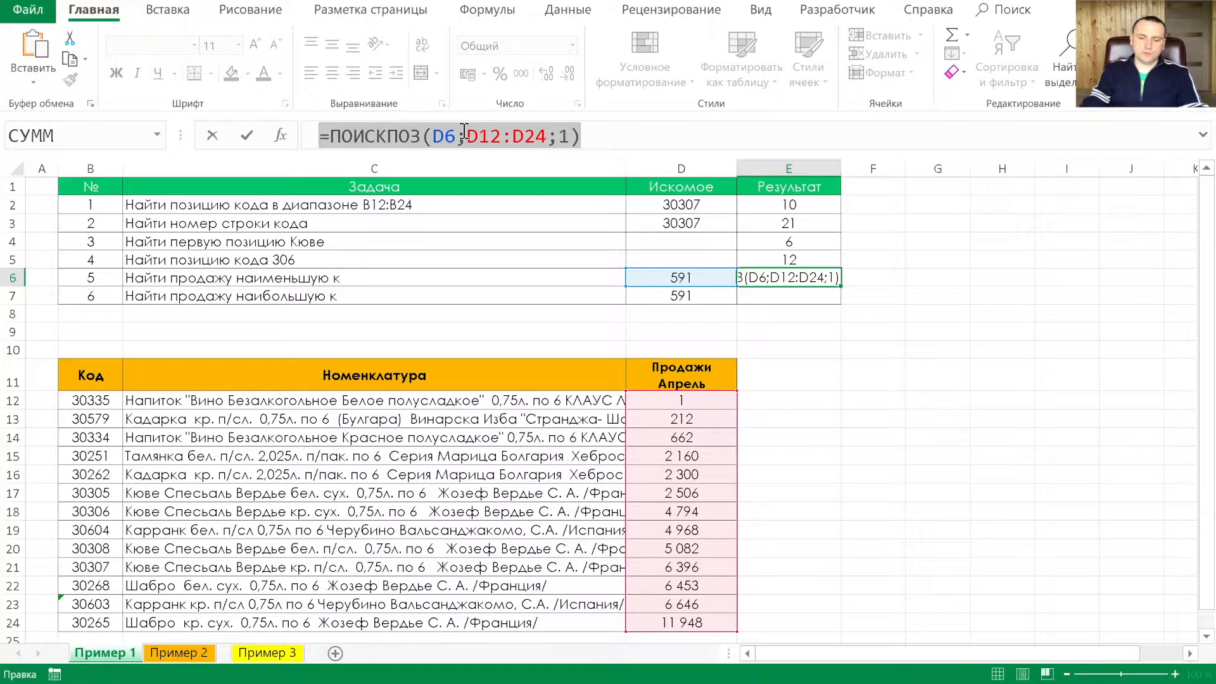
{"action": "key", "text": "Return"}
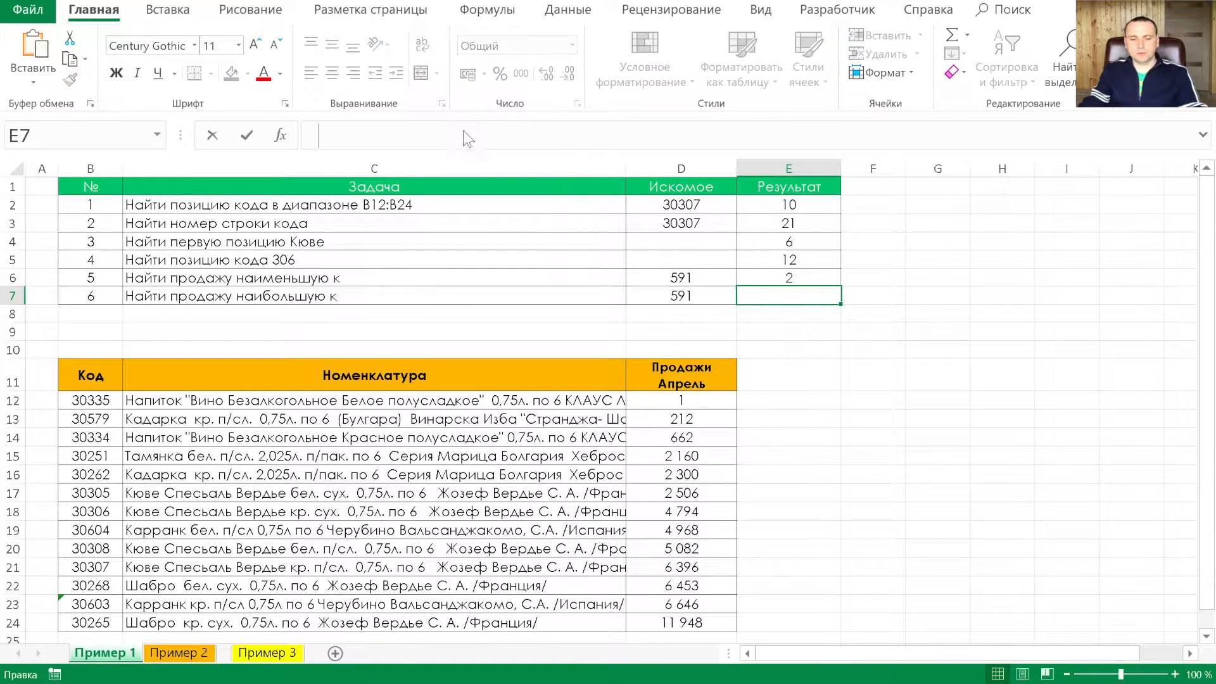
{"action": "left_click", "coordinate": [464, 131]}
{"action": "type", "text": "=ПОИСКПОЗ(D6;D12:D24;1)"}
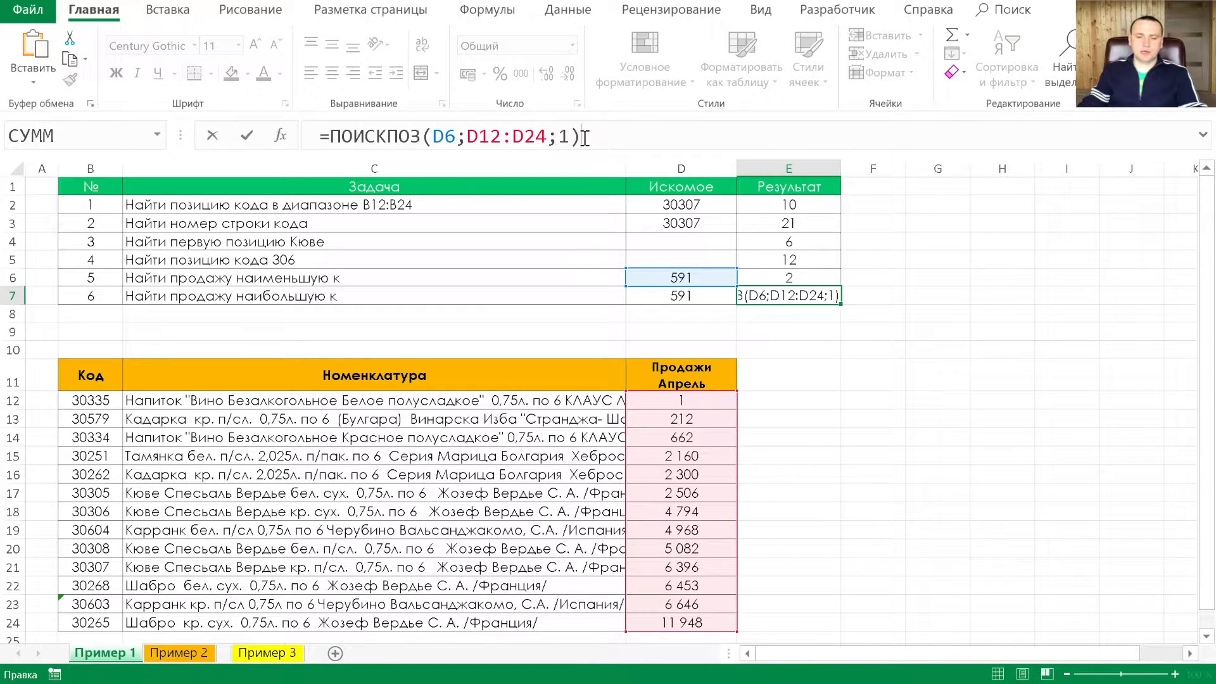
{"action": "left_click", "coordinate": [564, 137]}
{"action": "left_click", "coordinate": [556, 137]}
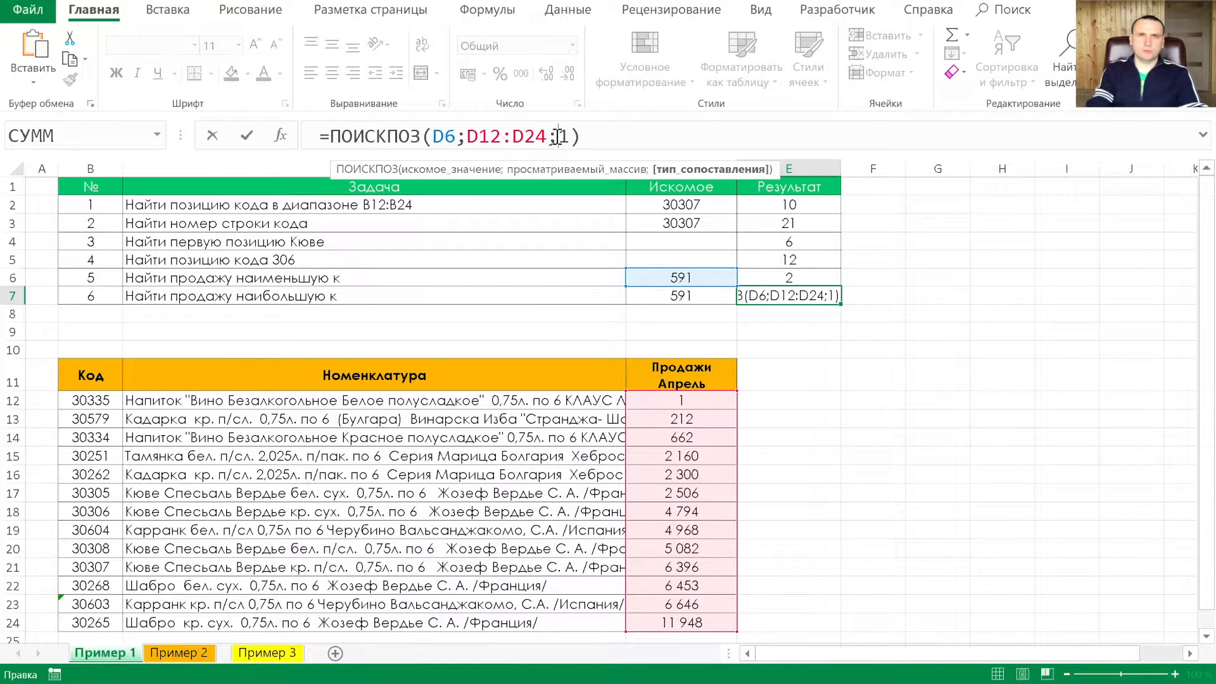
{"action": "type", "text": "-"}
{"action": "key", "text": "Return"}
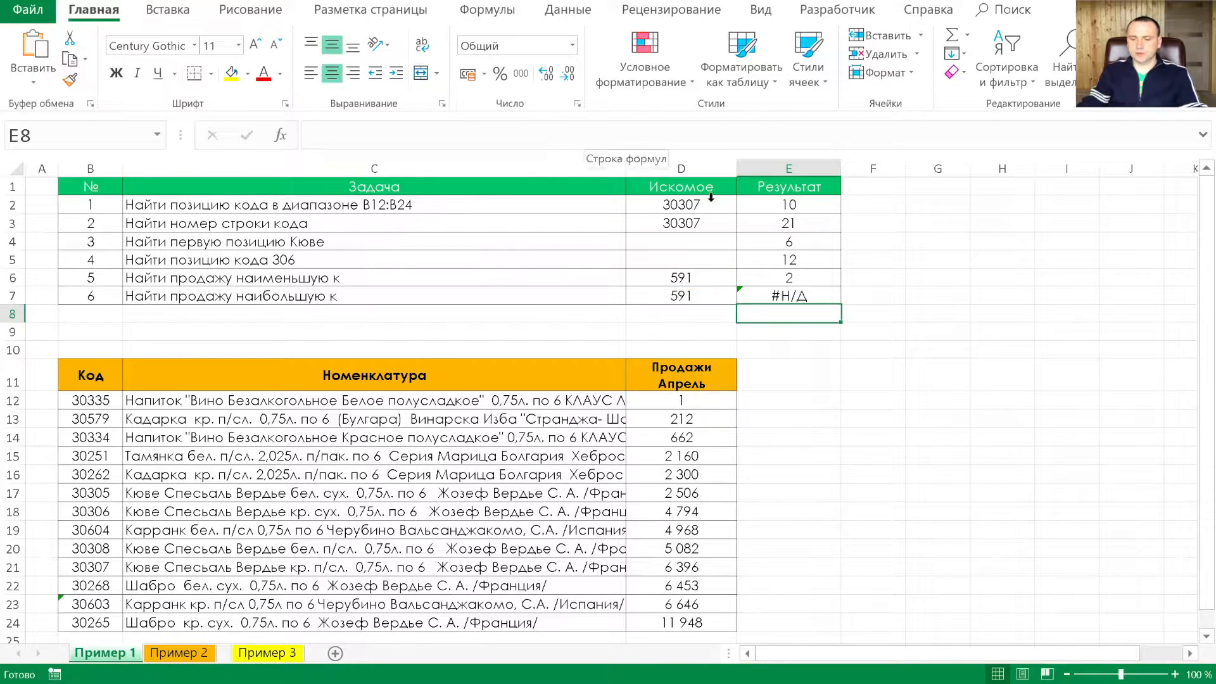
Sort the product table by Продажи Апрель in descending order and check the E7 result against the sales values
{"action": "left_click", "coordinate": [695, 364]}
{"action": "left_click", "coordinate": [700, 403]}
{"action": "right_click", "coordinate": [700, 406]}
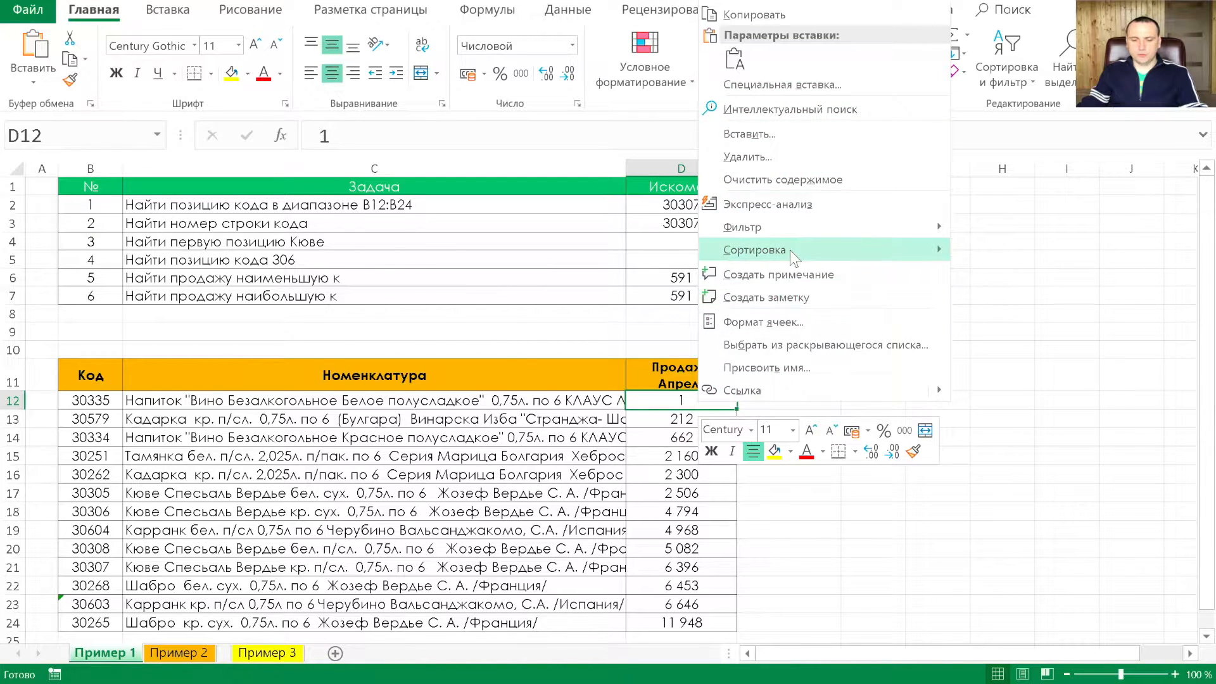
{"action": "mouse_move", "coordinate": [789, 249]}
{"action": "left_click", "coordinate": [417, 279]}
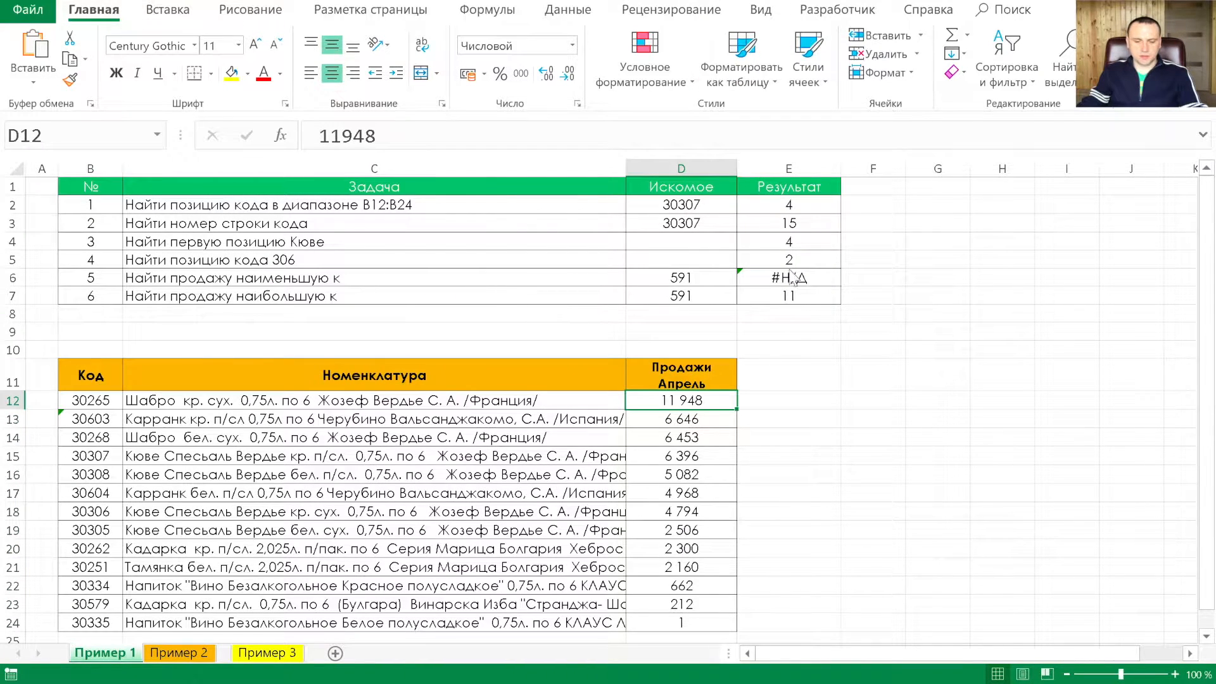
{"action": "left_click", "coordinate": [789, 297]}
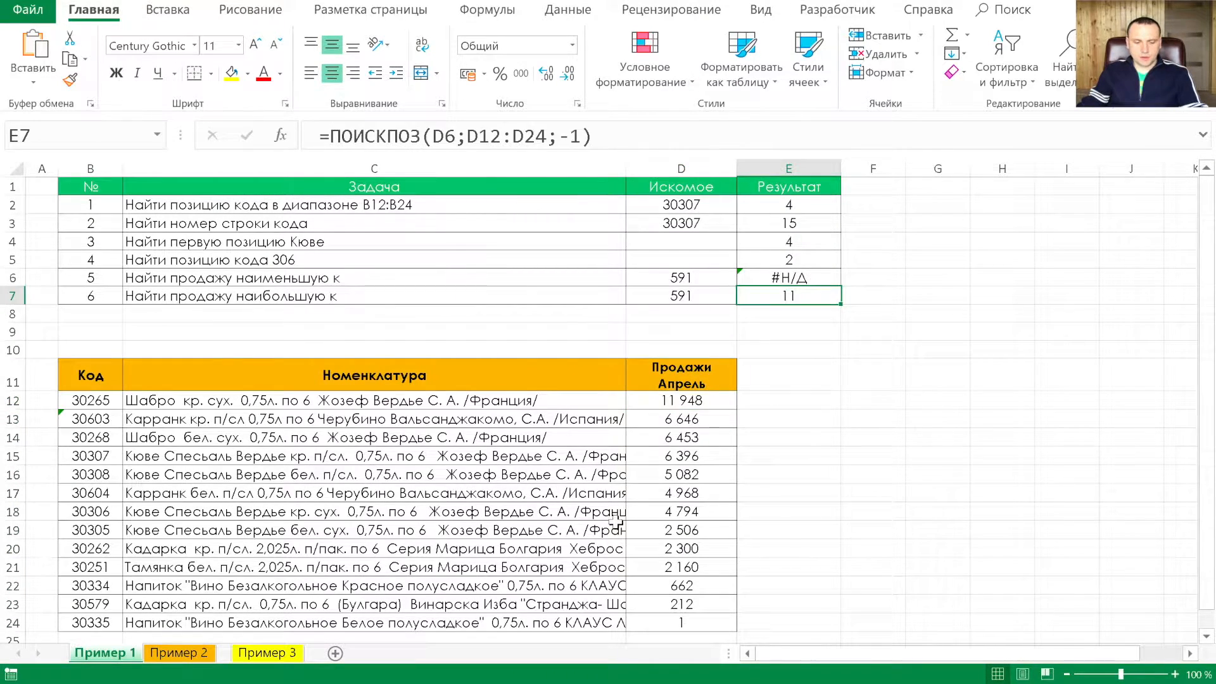
{"action": "left_click_drag", "start_coordinate": [675, 592], "coordinate": [676, 406]}
{"action": "left_click", "coordinate": [671, 585]}
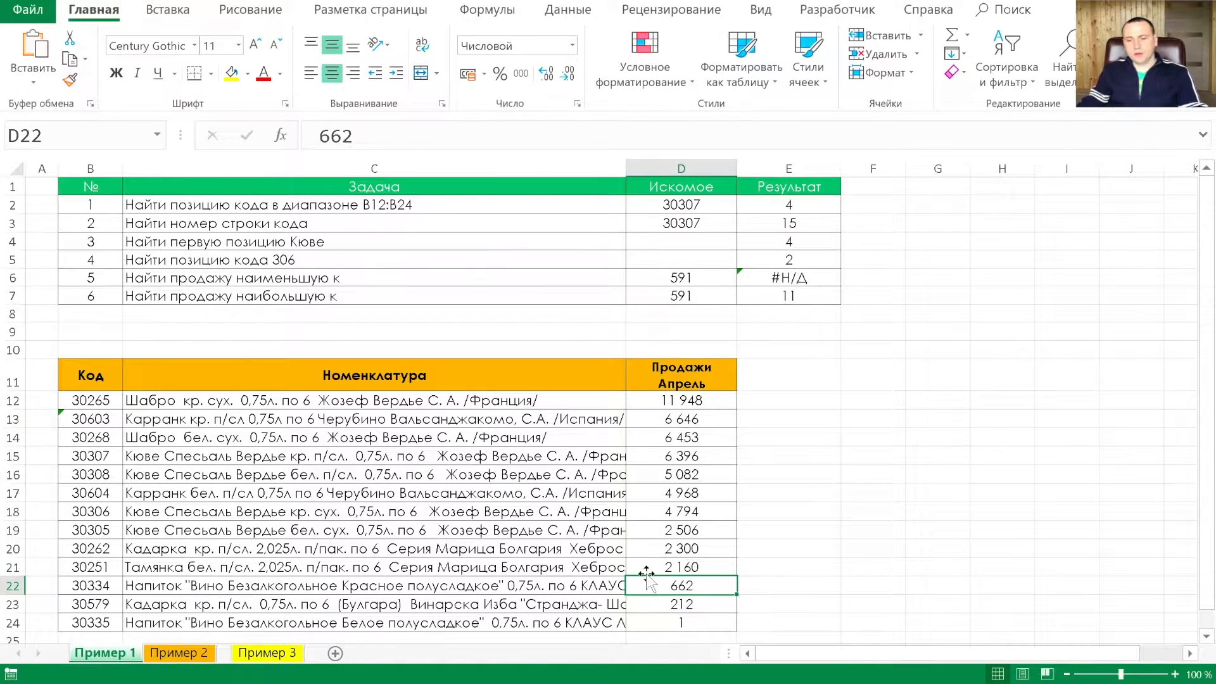
{"action": "left_click", "coordinate": [681, 511]}
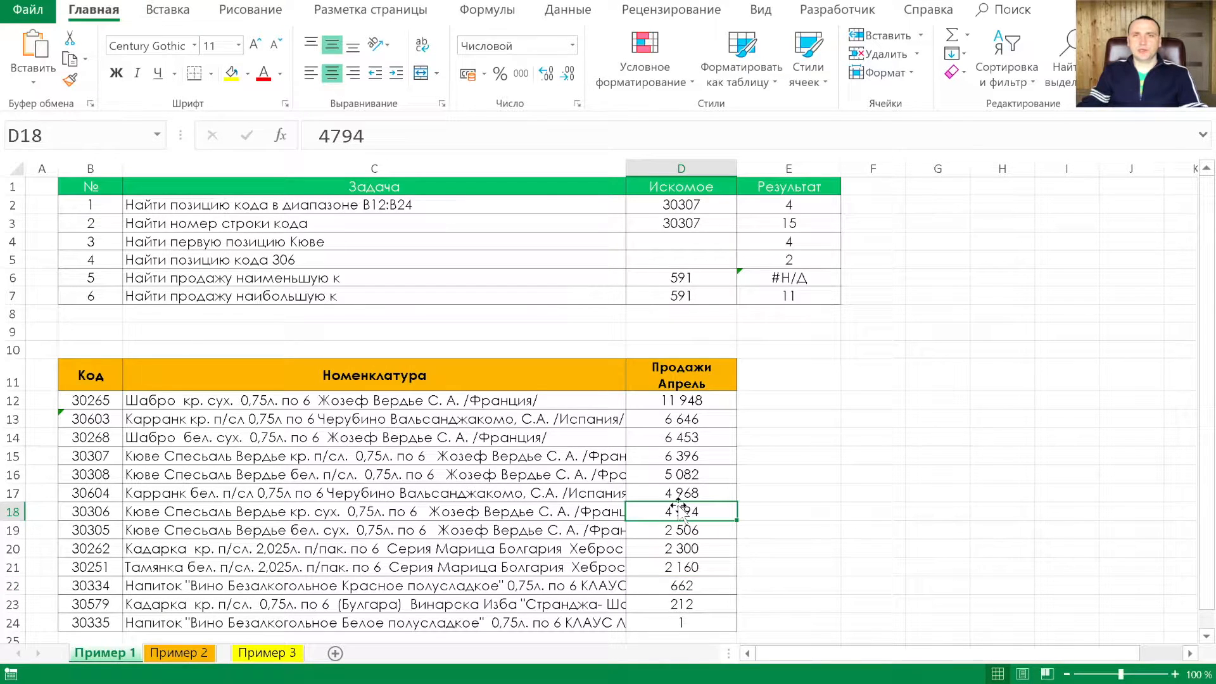
On the Пример 2 sheet, enter =ИНДЕКС($B$12:$H$24;6;3) in D2 to return the green cell's value
{"action": "key", "text": "ctrl+Page_Down"}
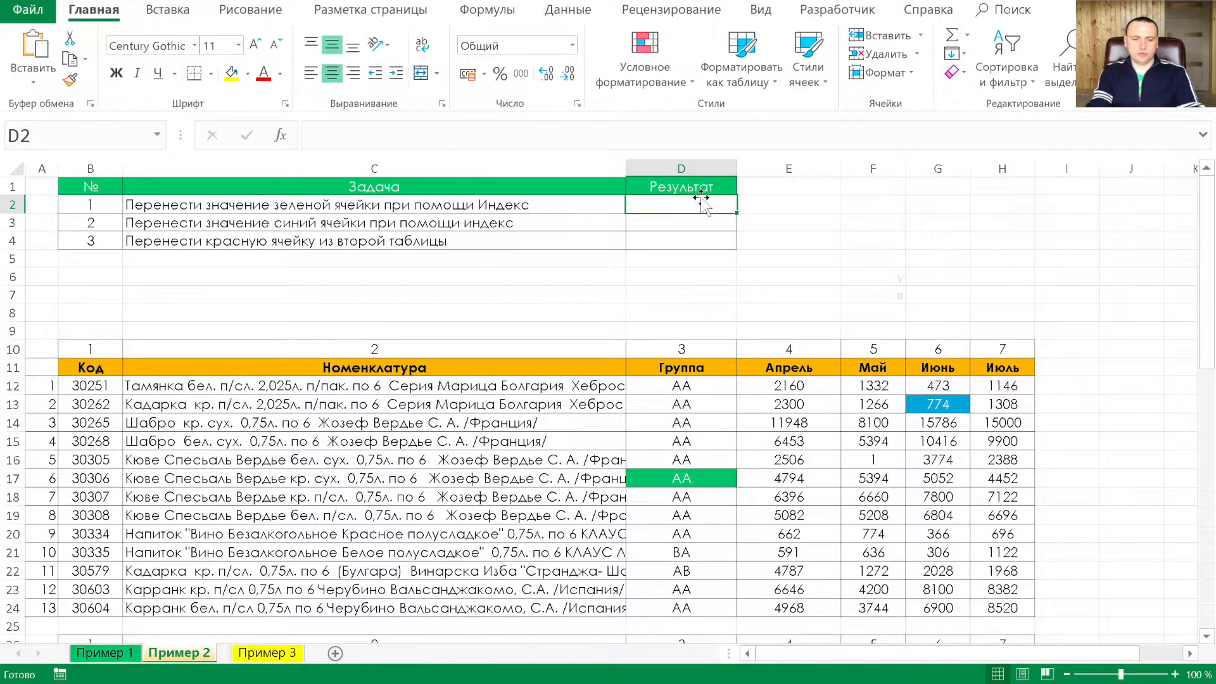
{"action": "type", "text": "=ИНДЕКС("}
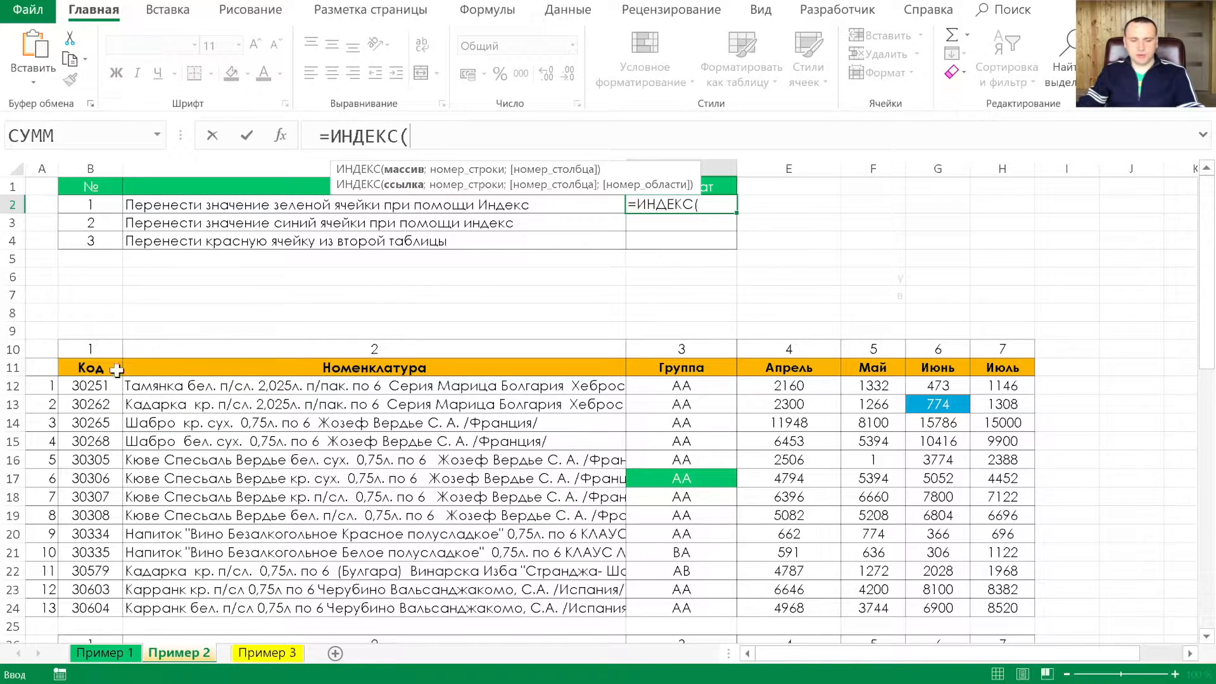
{"action": "left_click", "coordinate": [95, 392]}
{"action": "left_click_drag", "start_coordinate": [95, 391], "coordinate": [1005, 614]}
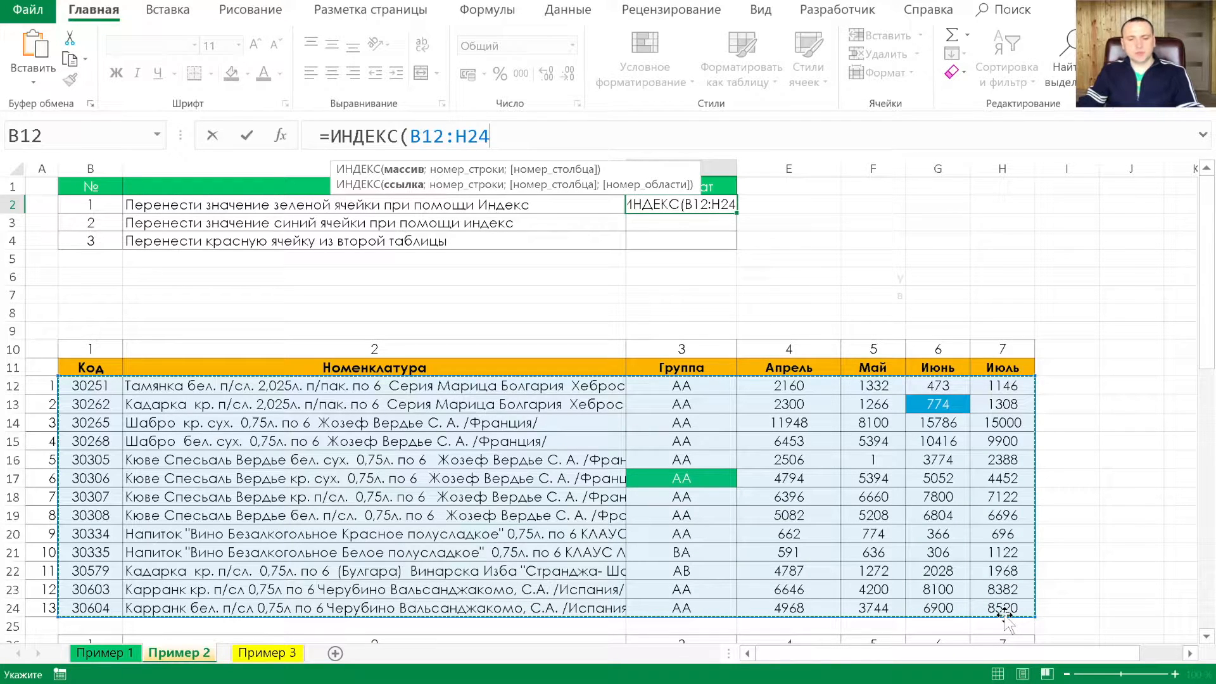
{"action": "key", "text": "F4"}
{"action": "type", "text": ";"}
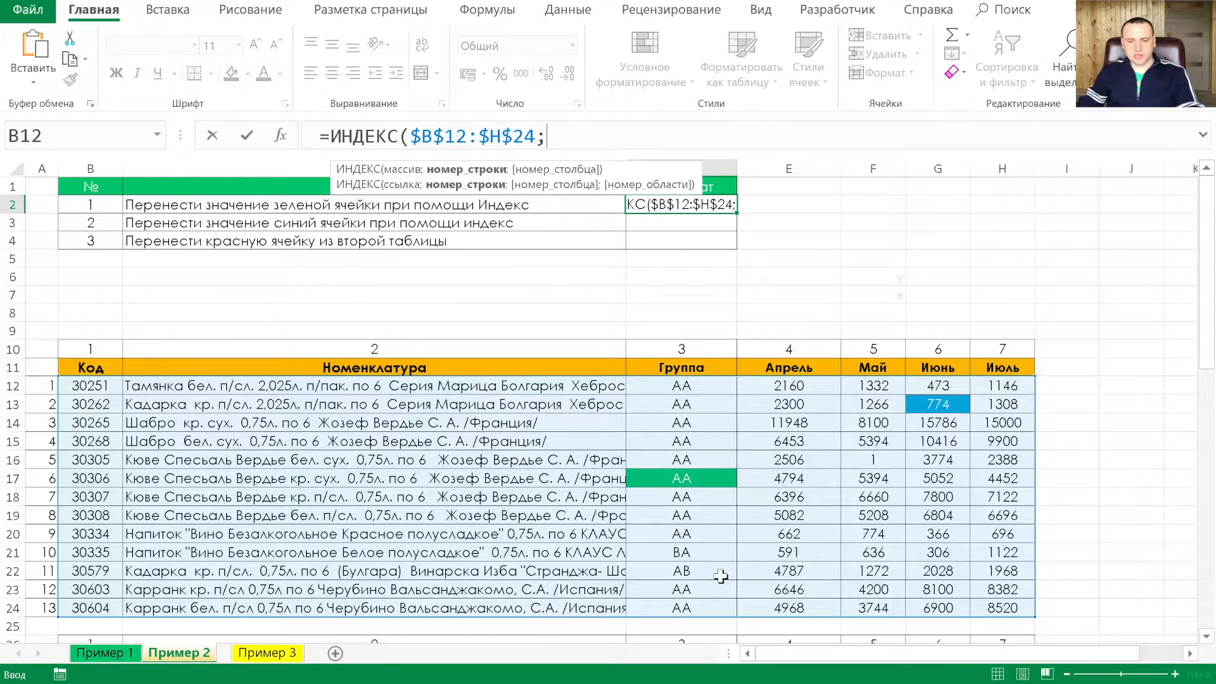
{"action": "type", "text": "6"}
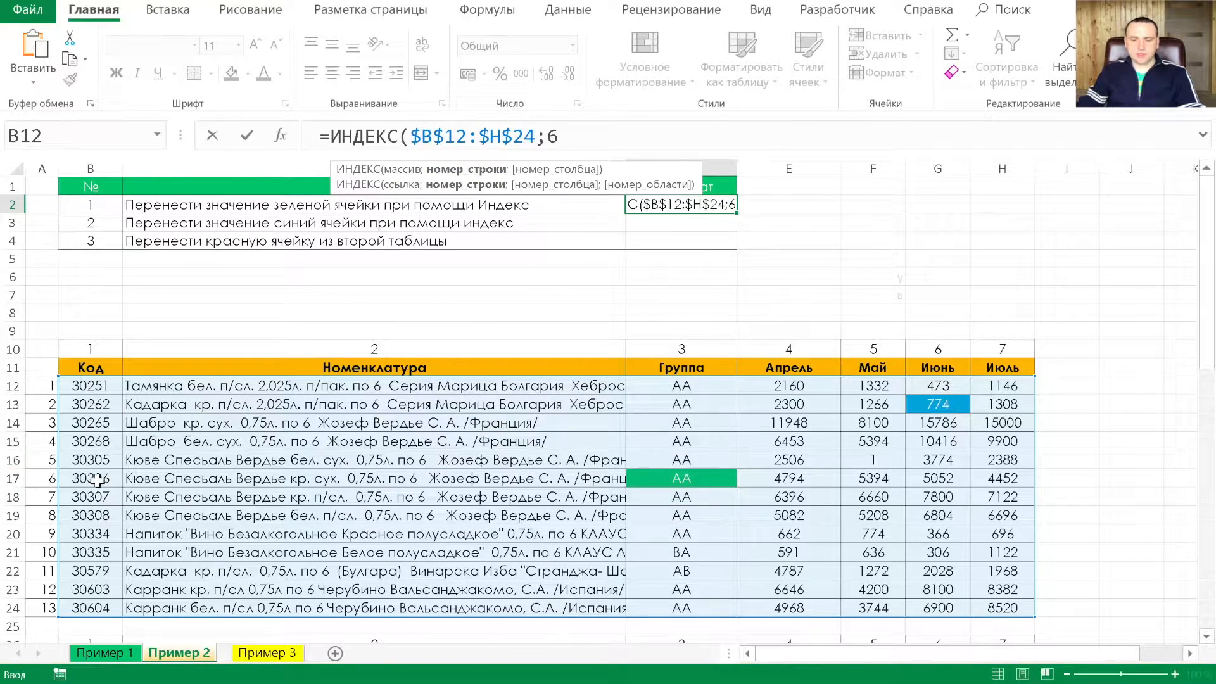
{"action": "type", "text": ";3)"}
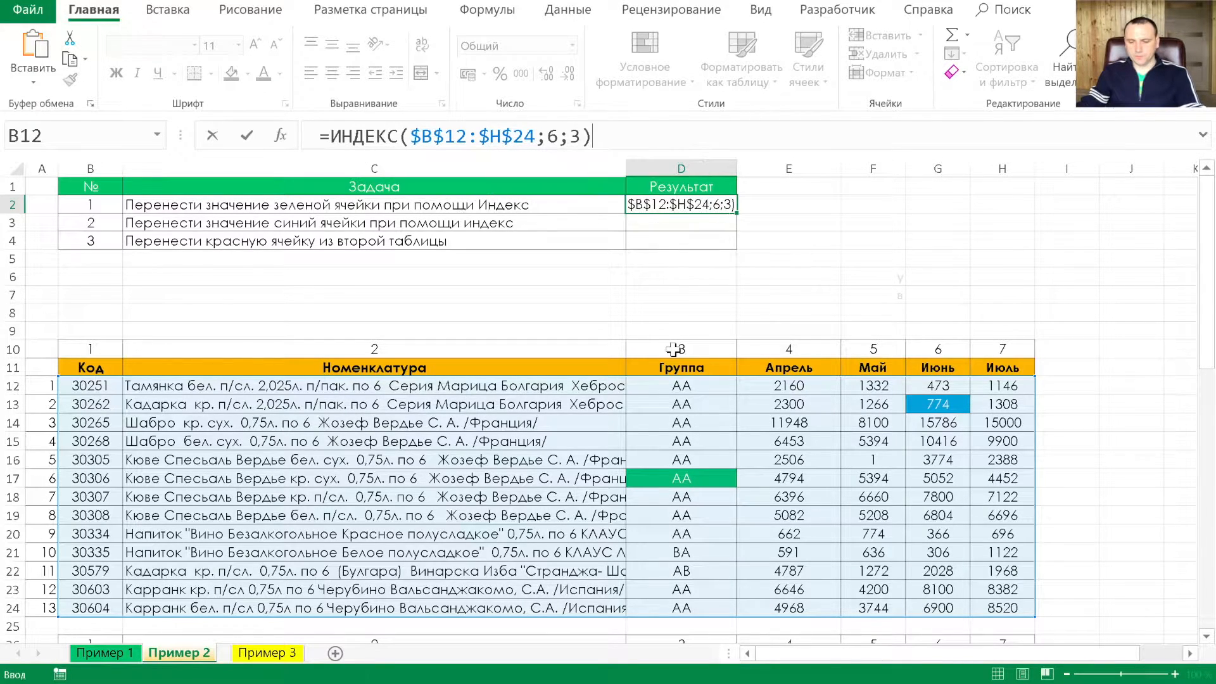
{"action": "key", "text": "Return"}
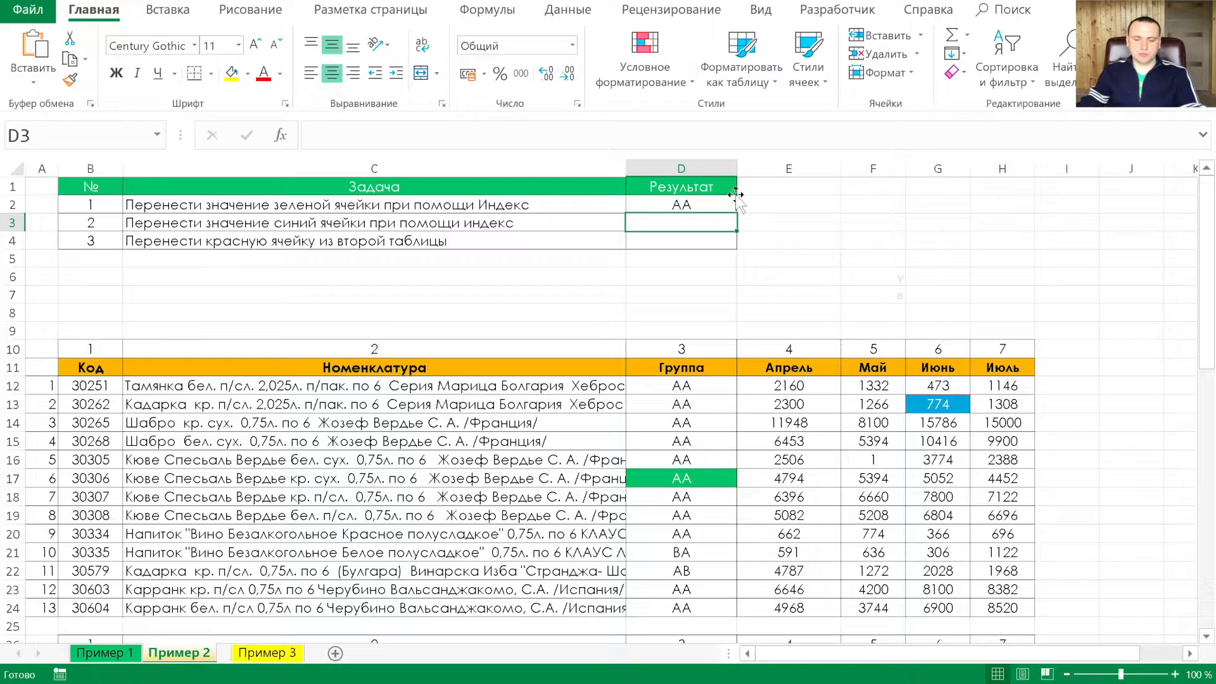
Change the green cell D17 to AA1 to test the D2 formula
{"action": "left_click", "coordinate": [708, 481]}
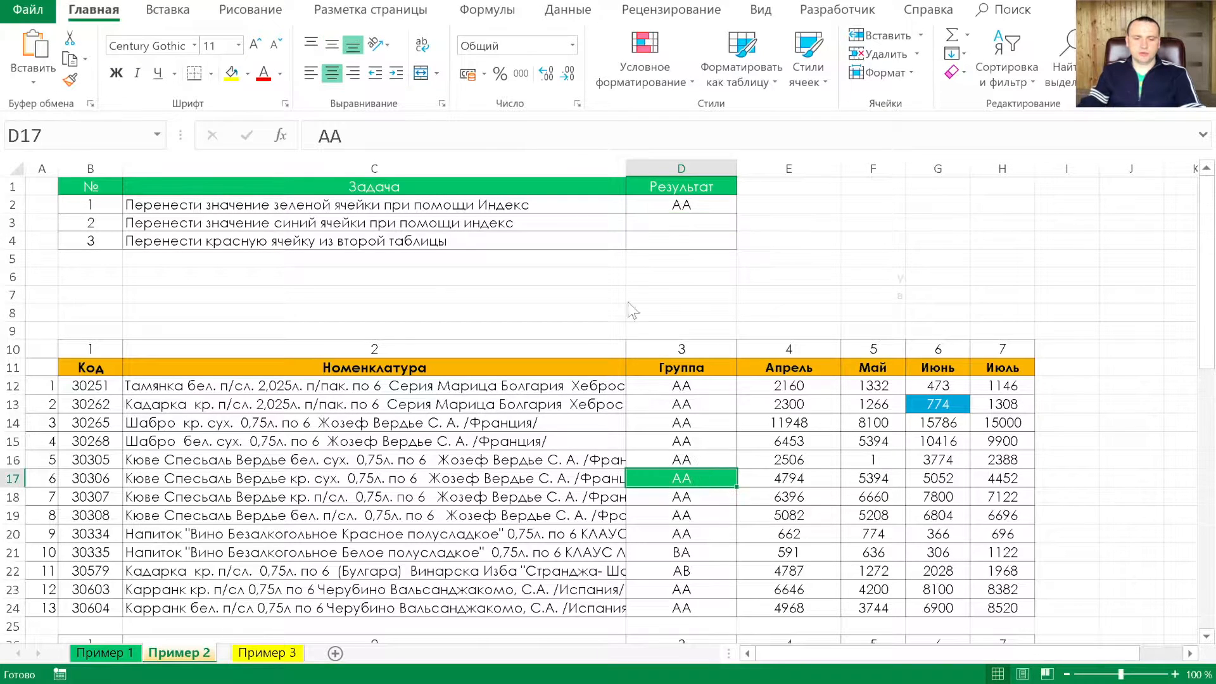
{"action": "left_click", "coordinate": [397, 138]}
{"action": "type", "text": "1"}
{"action": "key", "text": "Return"}
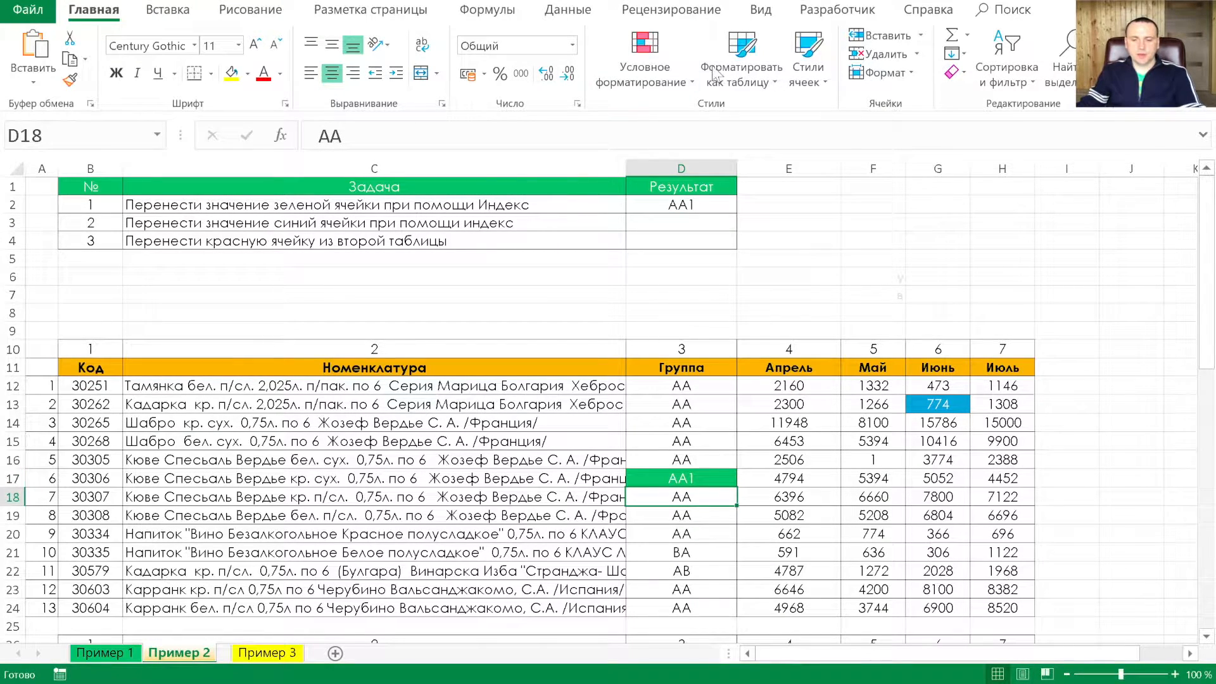
Copy the D2 formula to D3 and set its row number to 2 and column number to 6 for the blue cell
{"action": "left_click", "coordinate": [733, 209]}
{"action": "left_click_drag", "start_coordinate": [736, 212], "coordinate": [727, 228]}
{"action": "left_click", "coordinate": [696, 229]}
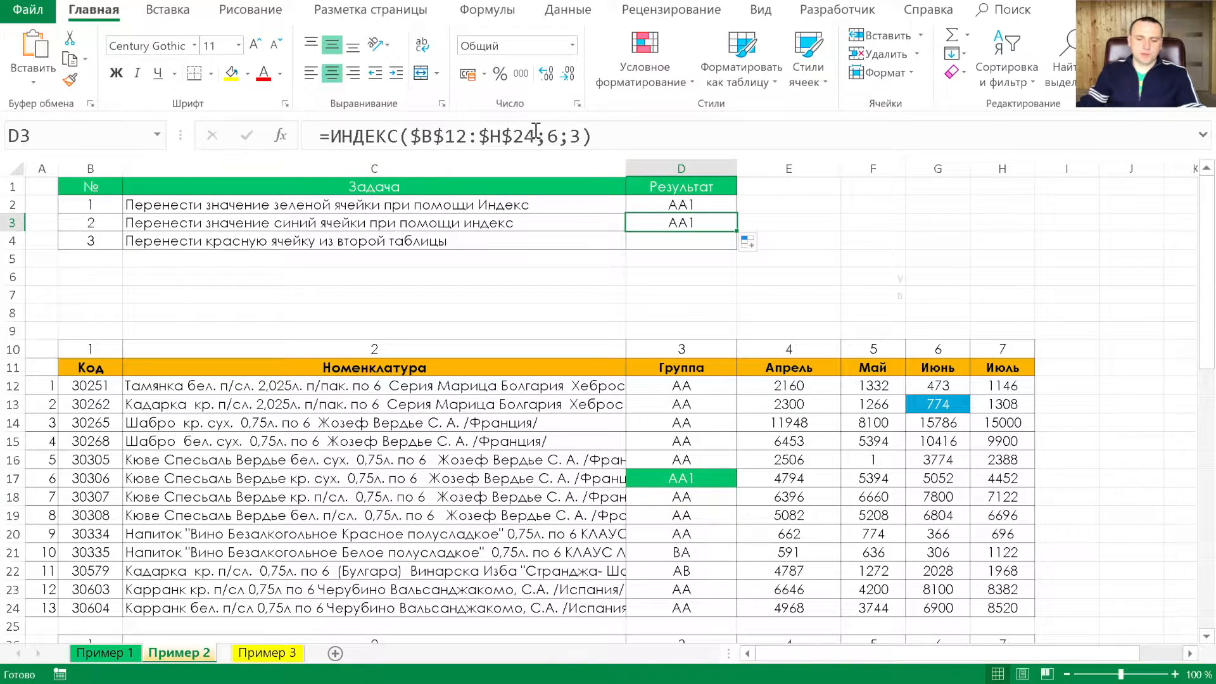
{"action": "left_click_drag", "start_coordinate": [544, 133], "coordinate": [676, 129]}
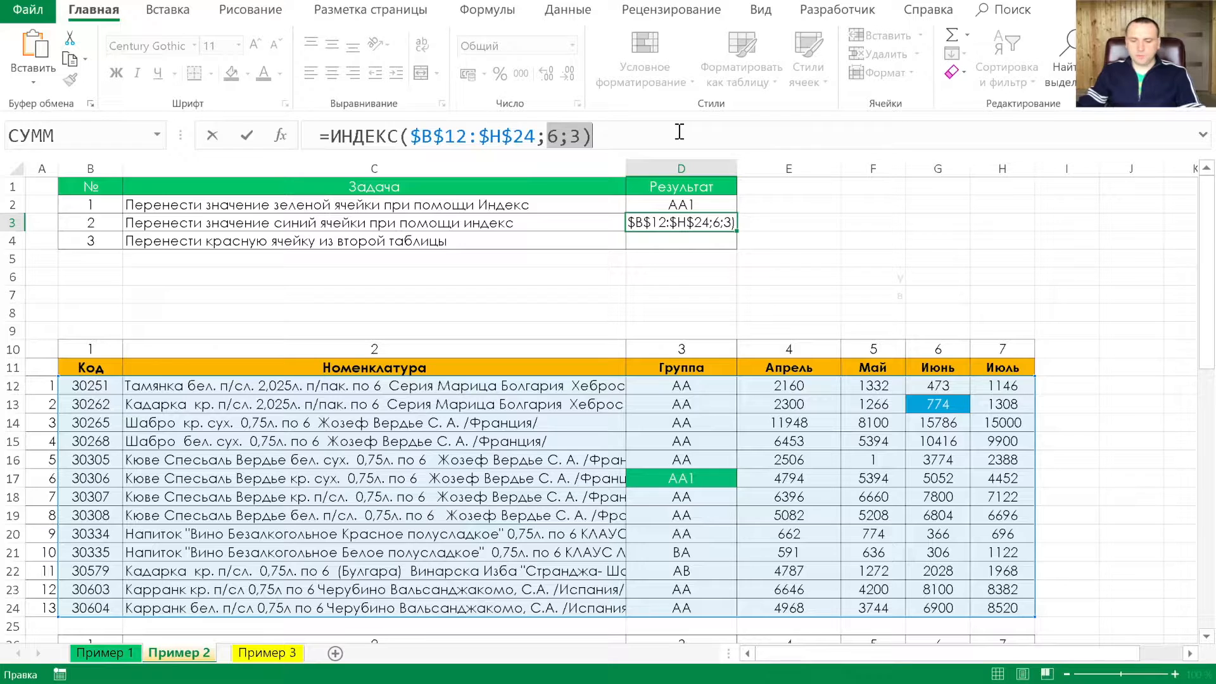
{"action": "key", "text": "BackSpace"}
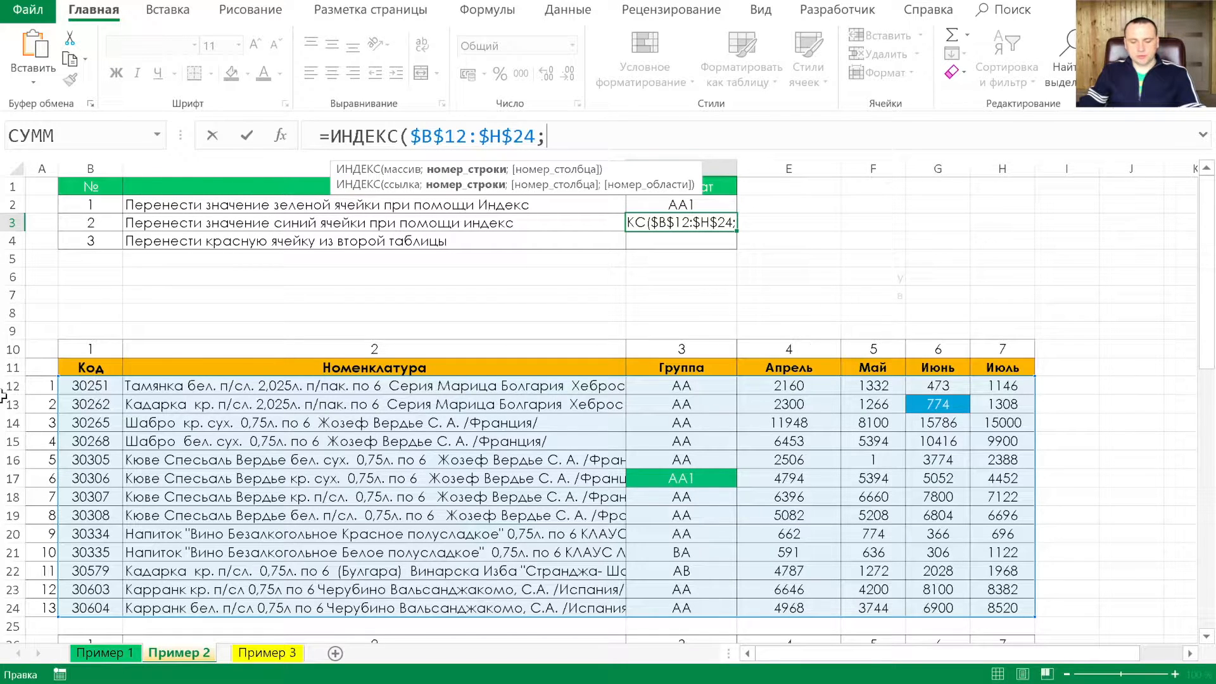
{"action": "type", "text": "2;"}
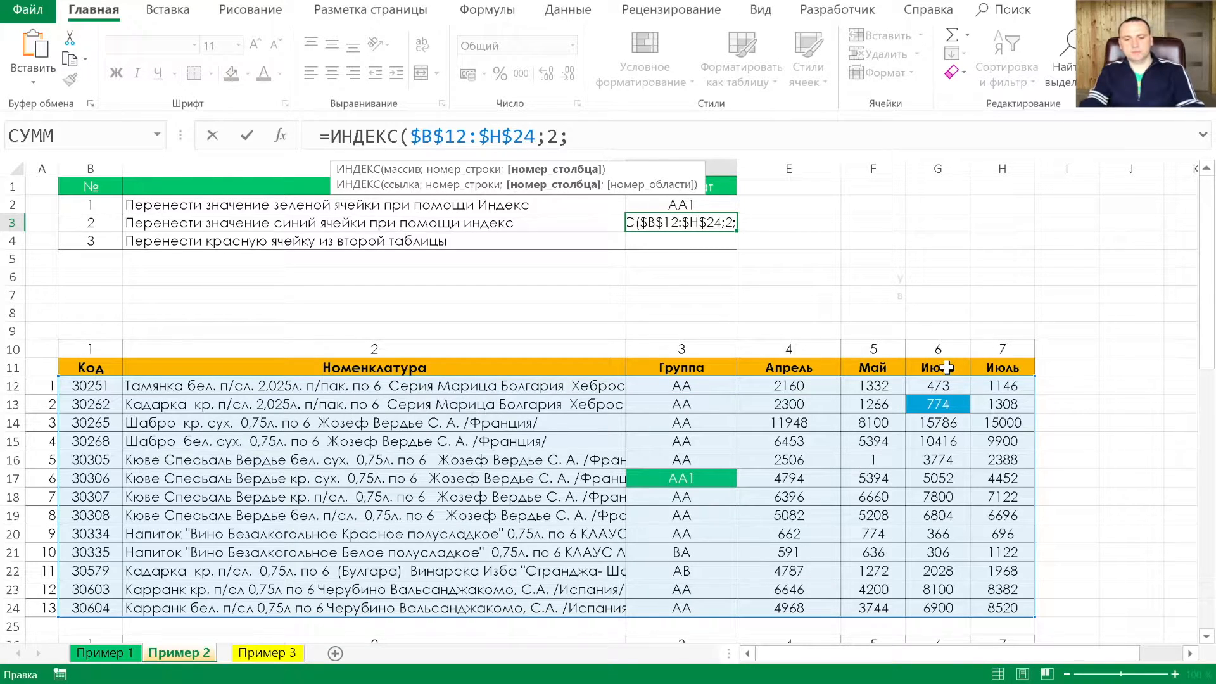
{"action": "type", "text": "6"}
{"action": "key", "text": "Return"}
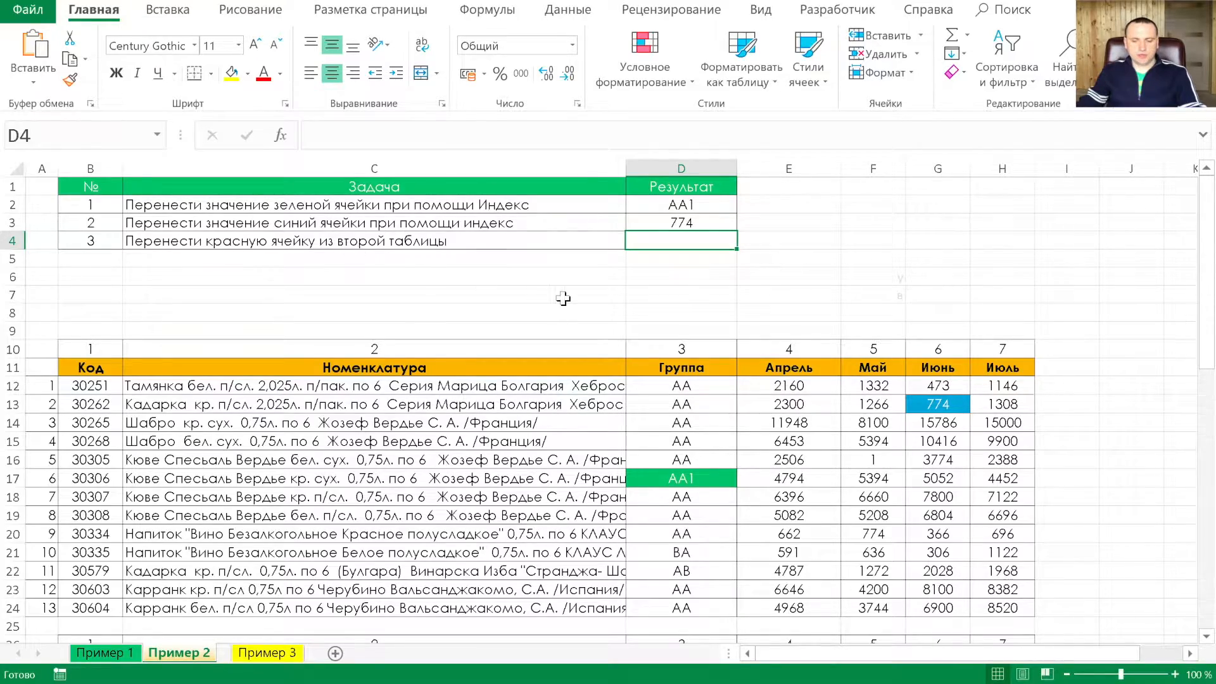
In D4, start an ИНДЕКС formula whose reference combines the three table areas B12:H24, B28:H40 and B44:H56
{"action": "scroll", "coordinate": [566, 298], "scroll_direction": "down", "scroll_amount": 1}
{"action": "scroll", "coordinate": [566, 298], "scroll_direction": "down", "scroll_amount": 9}
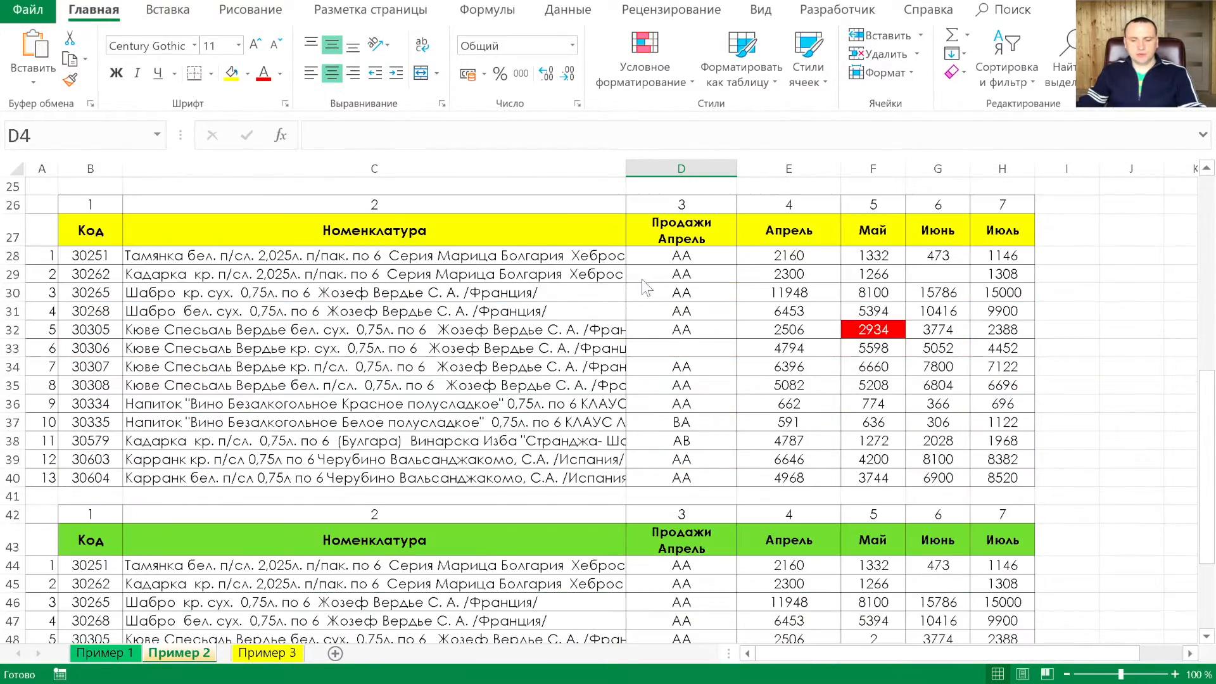
{"action": "scroll", "coordinate": [642, 279], "scroll_direction": "down", "scroll_amount": 7}
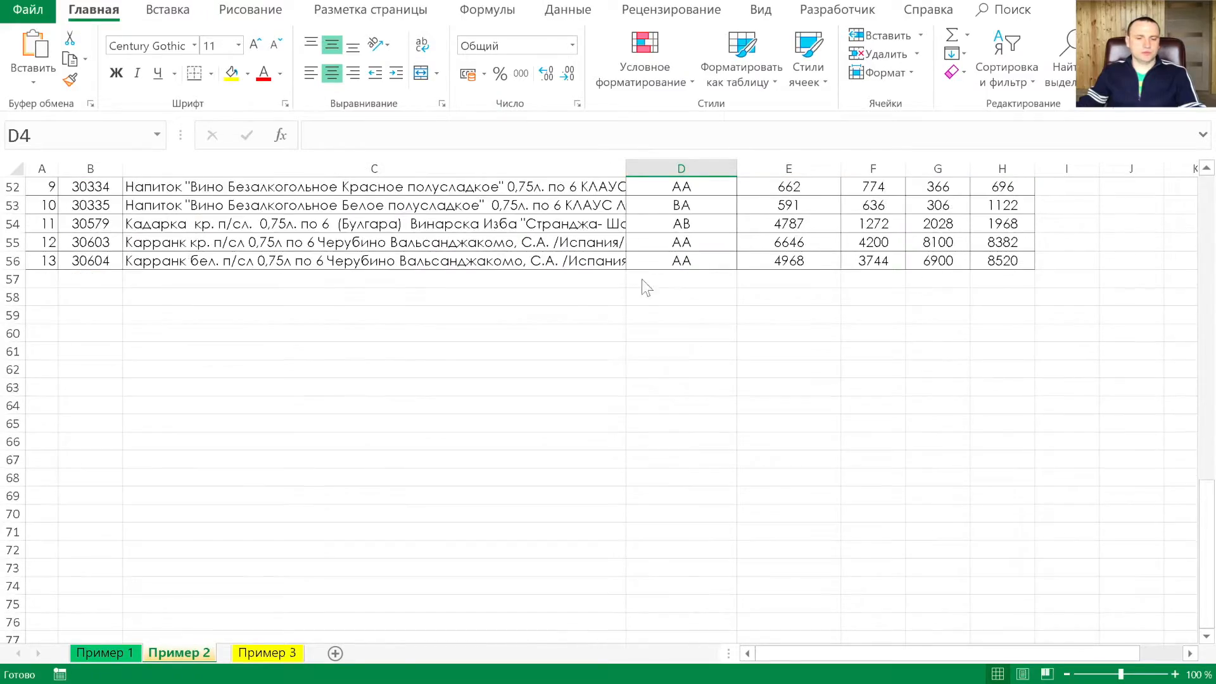
{"action": "scroll", "coordinate": [642, 279], "scroll_direction": "up", "scroll_amount": 4}
{"action": "scroll", "coordinate": [641, 279], "scroll_direction": "up", "scroll_amount": 13}
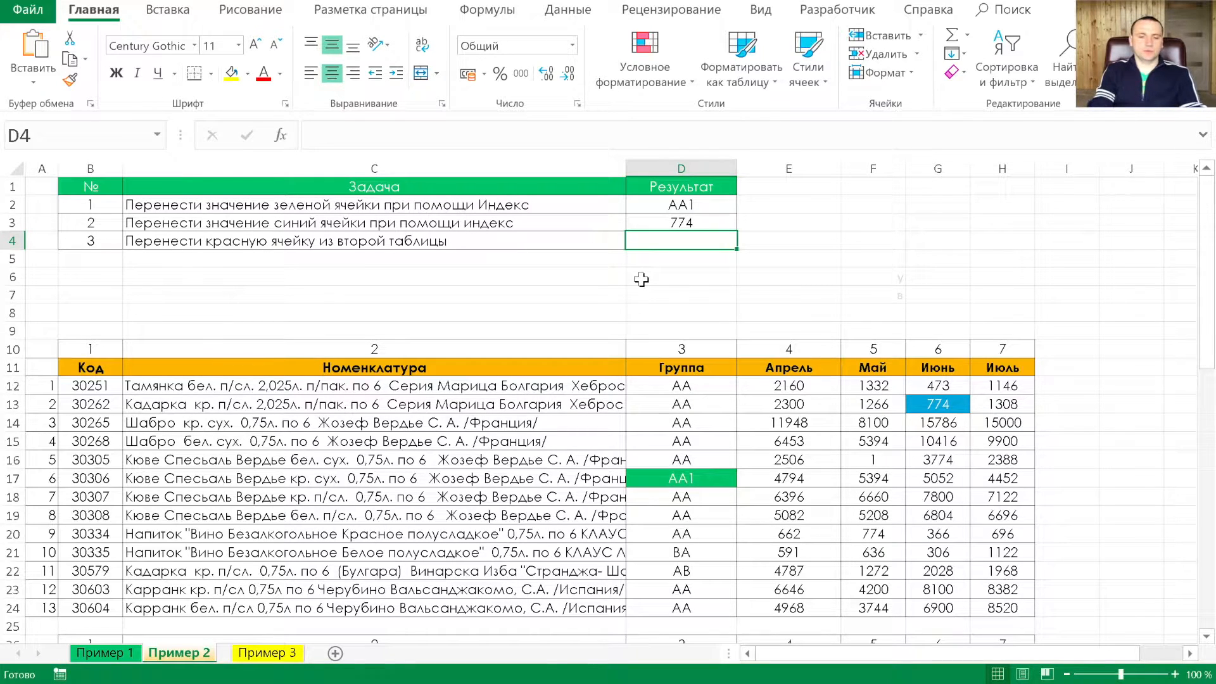
{"action": "type", "text": "=инд"}
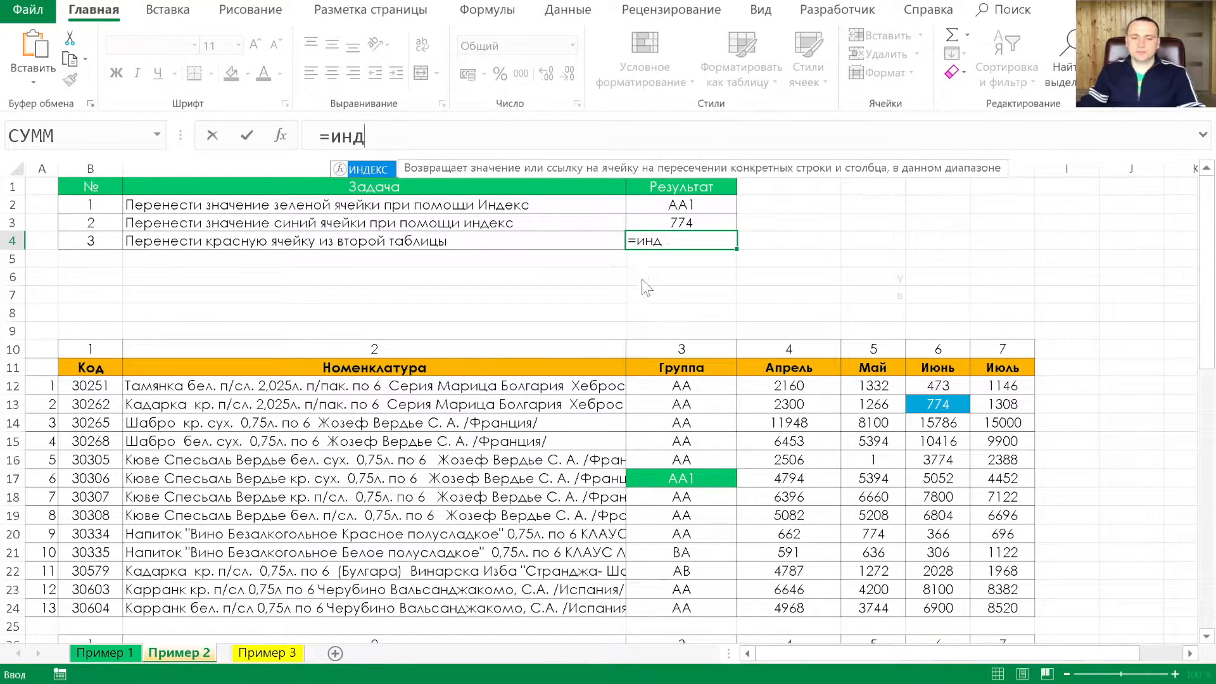
{"action": "key", "text": "Tab"}
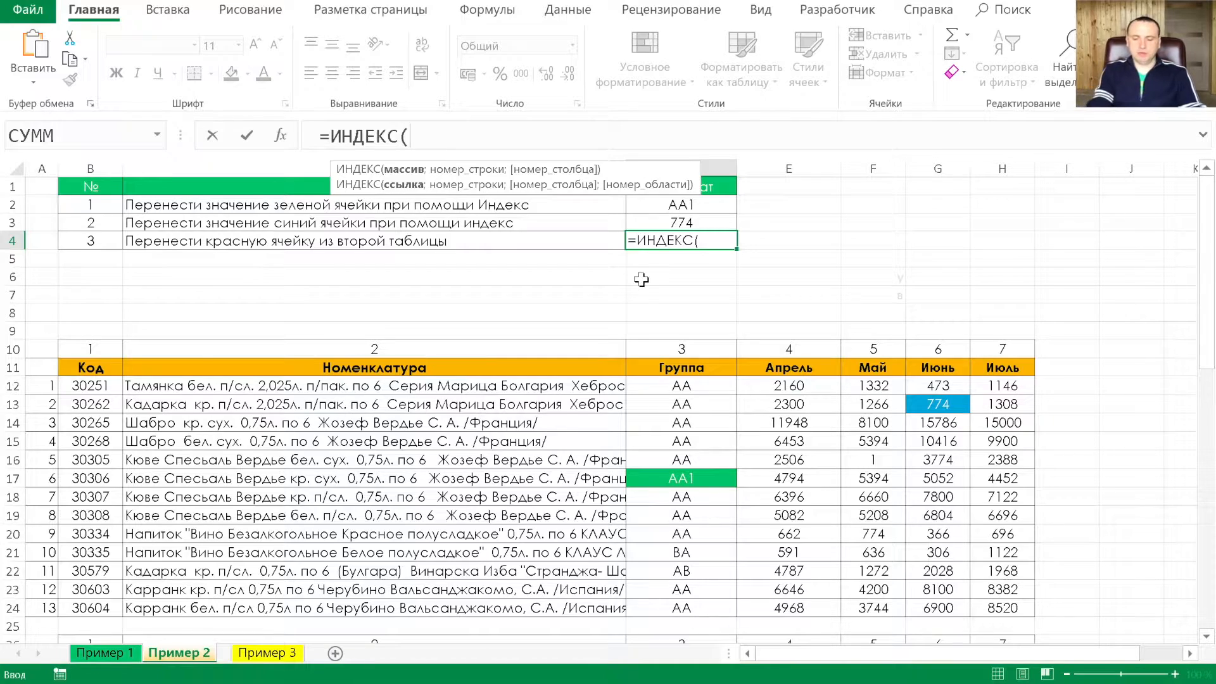
{"action": "type", "text": "("}
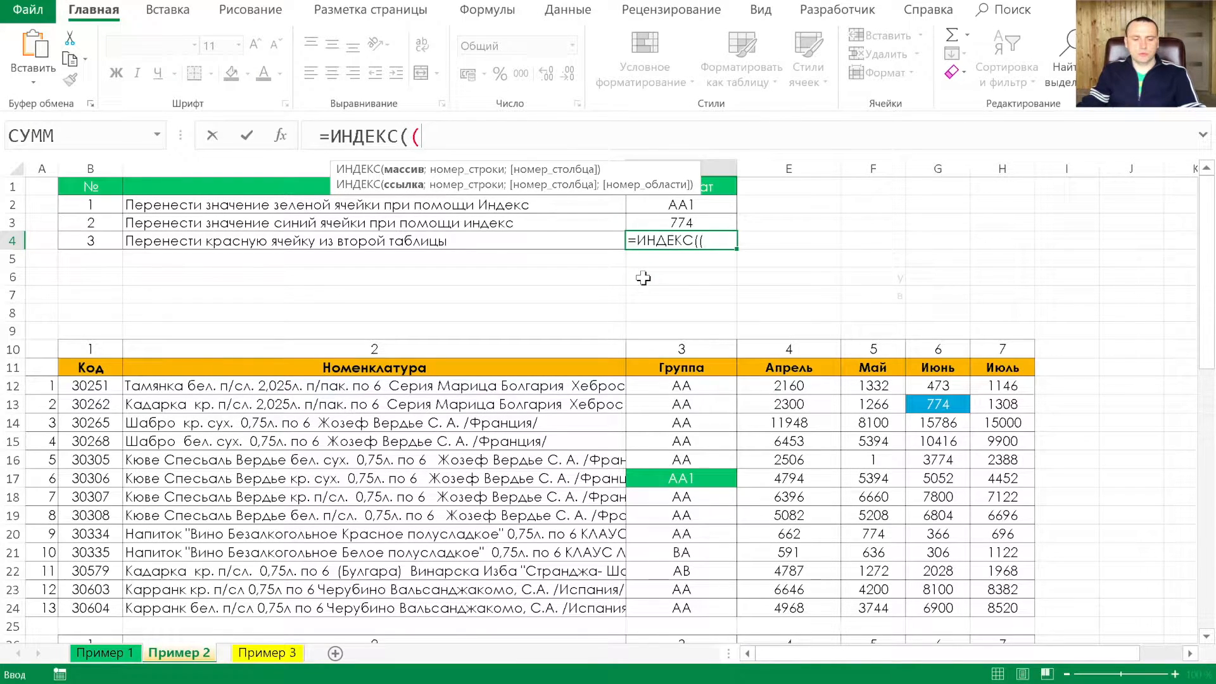
{"action": "left_click_drag", "start_coordinate": [93, 387], "coordinate": [1003, 617]}
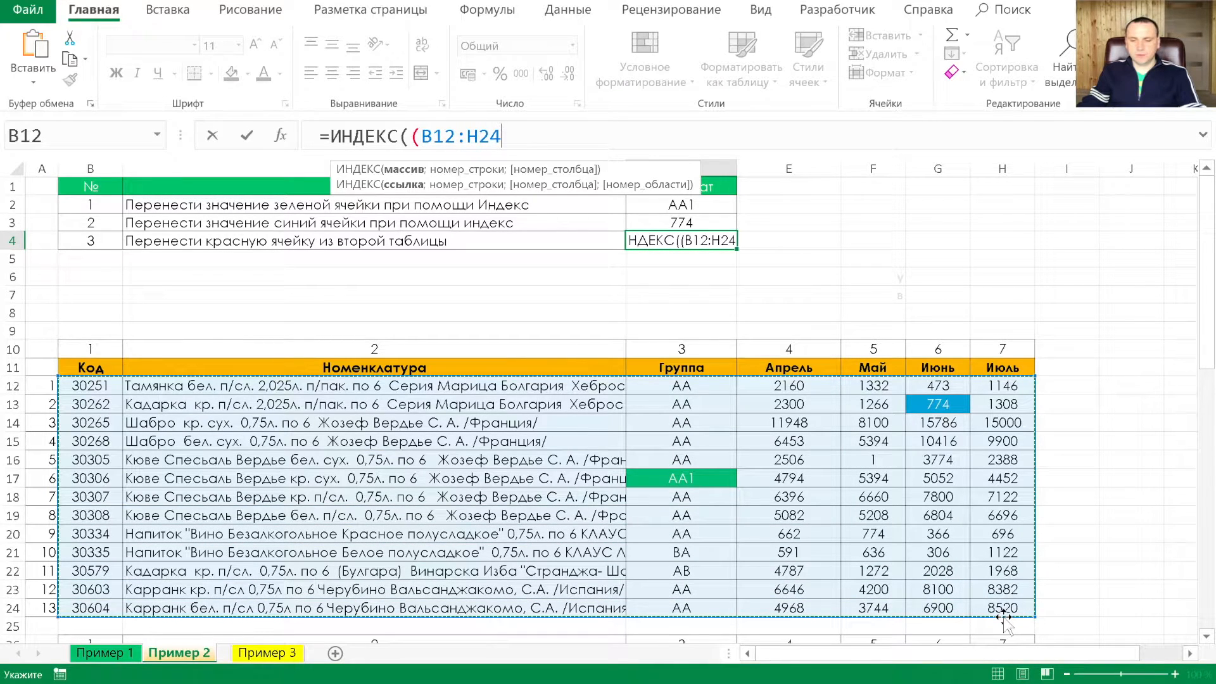
{"action": "type", "text": ";"}
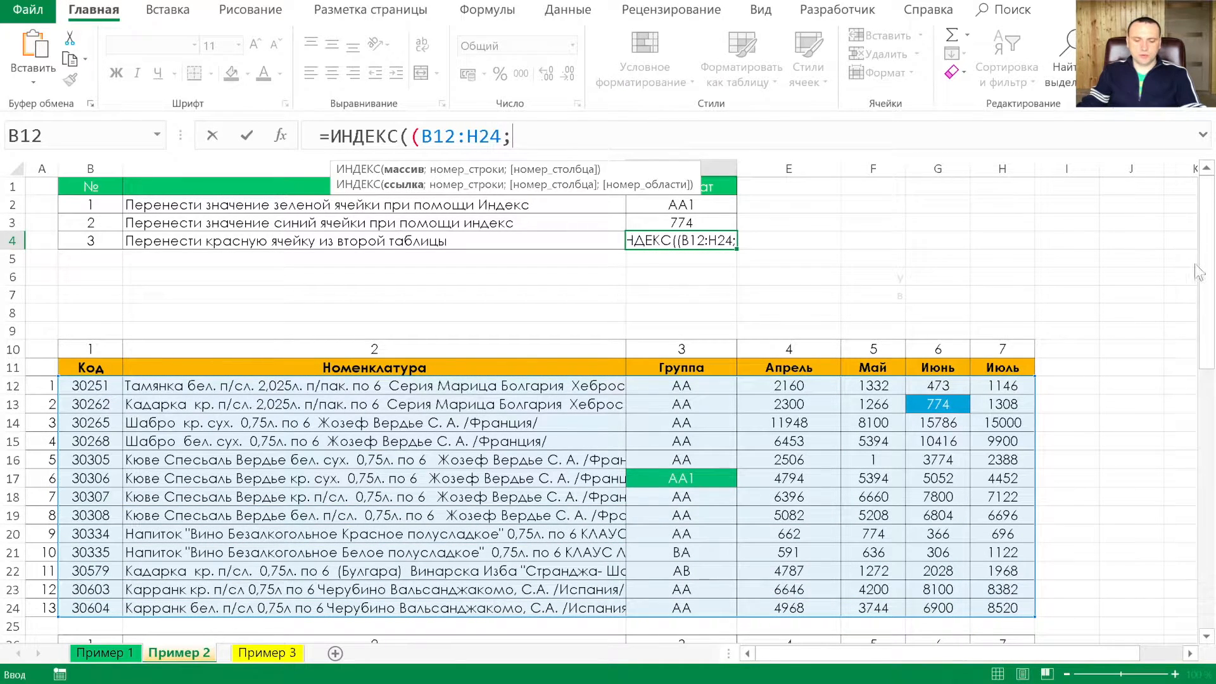
{"action": "scroll", "coordinate": [1193, 265], "scroll_direction": "down", "scroll_amount": 10}
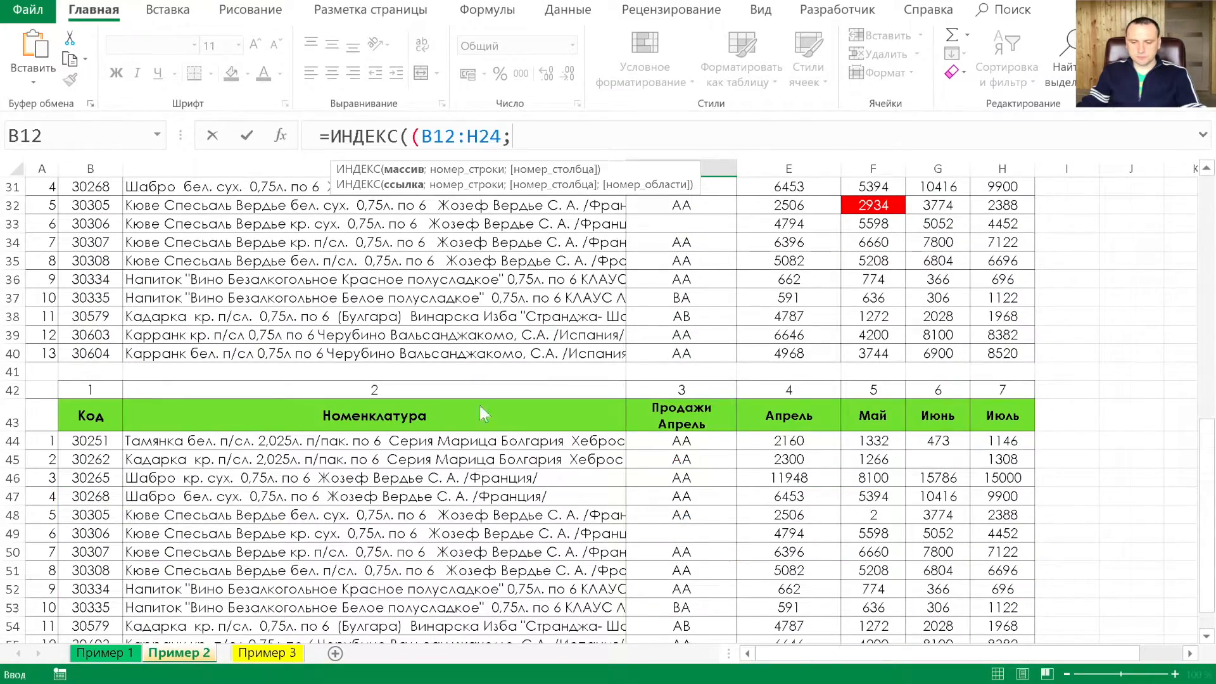
{"action": "left_click_drag", "start_coordinate": [977, 352], "coordinate": [90, 255]}
{"action": "type", "text": ";"}
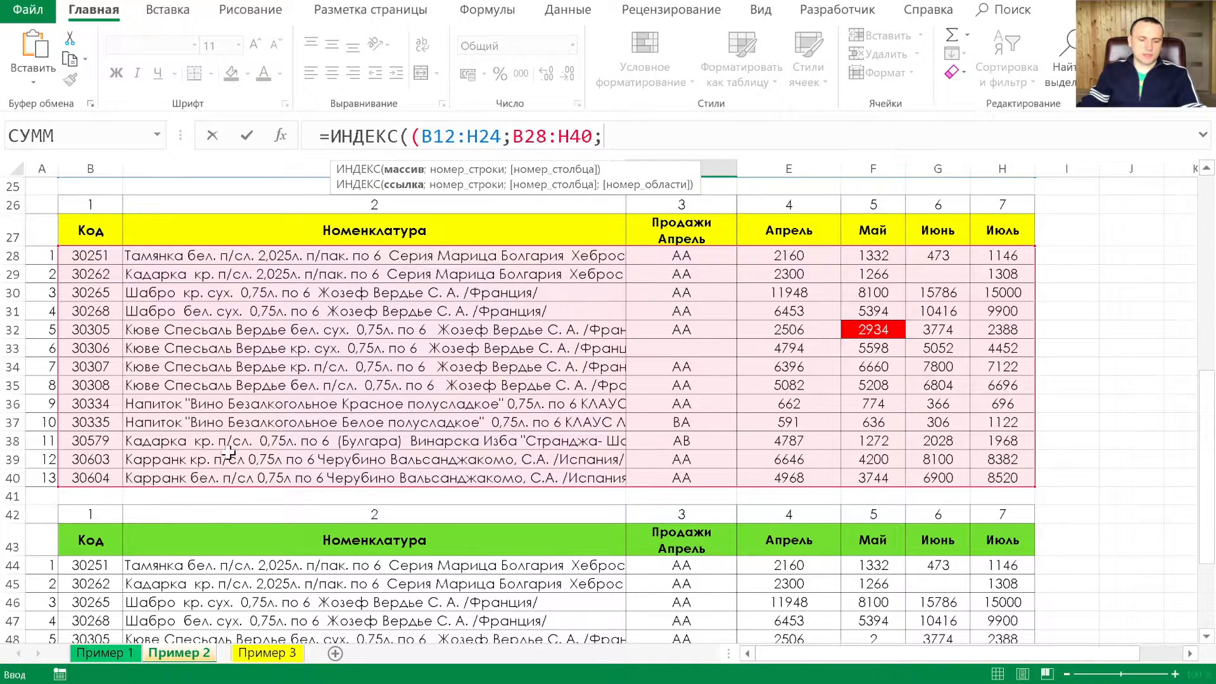
{"action": "left_click_drag", "start_coordinate": [101, 567], "coordinate": [991, 624]}
{"action": "type", "text": ");"}
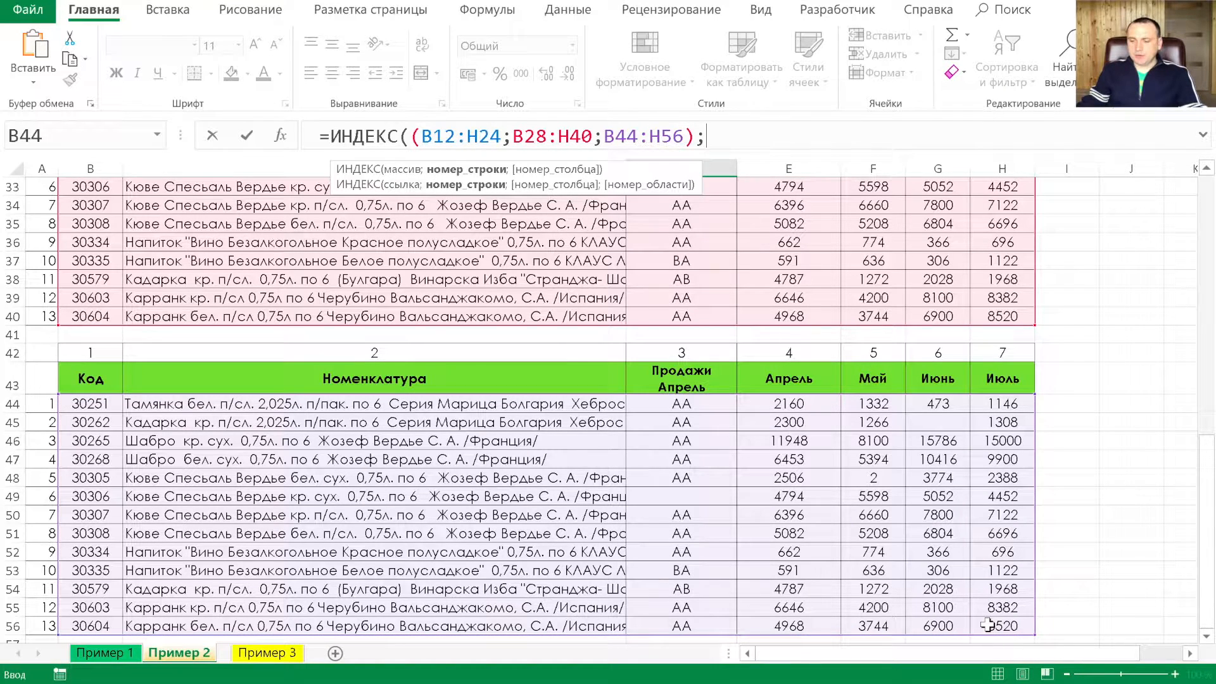
Complete the D4 formula with row number 5, column number 5 and area number 2 for the red cell
{"action": "mouse_move", "coordinate": [1195, 523]}
{"action": "left_click_drag", "start_coordinate": [1205, 481], "coordinate": [1191, 375]}
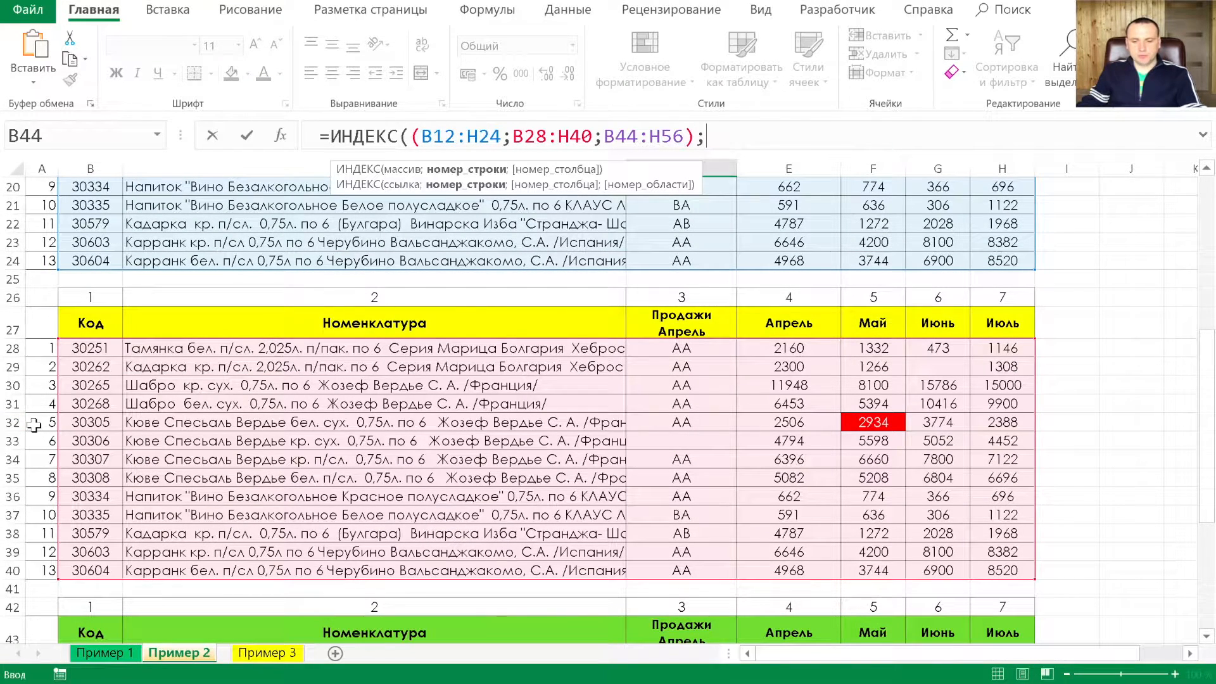
{"action": "type", "text": "5;"}
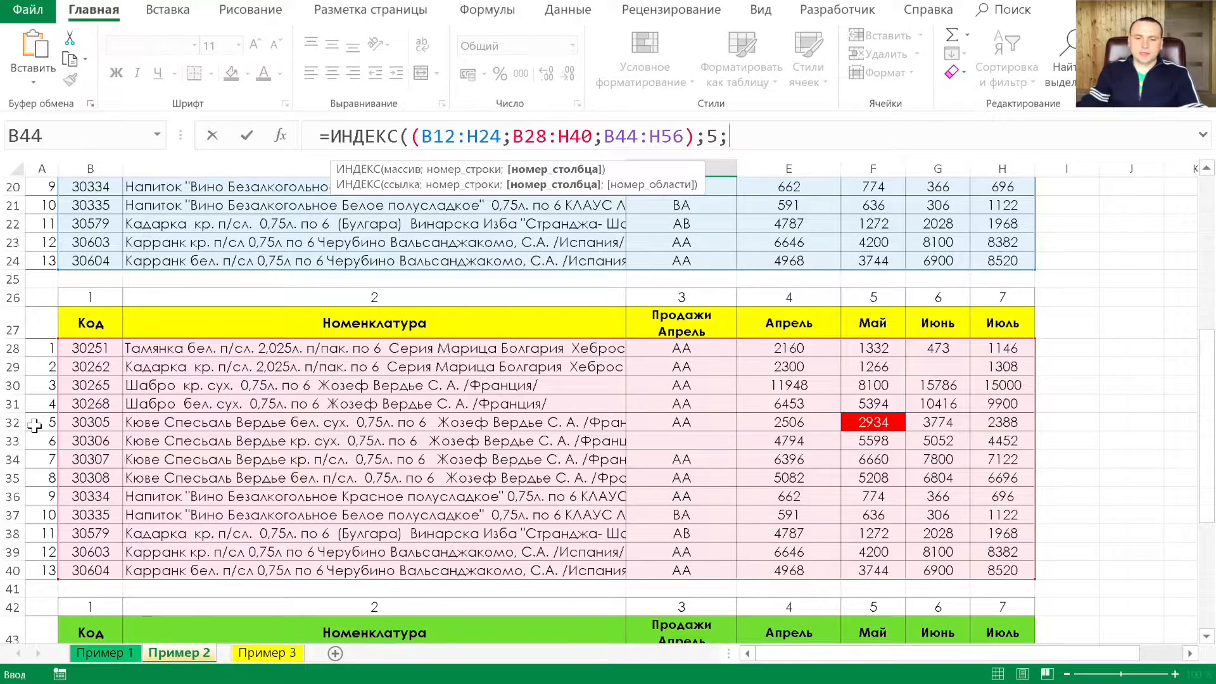
{"action": "type", "text": "5;"}
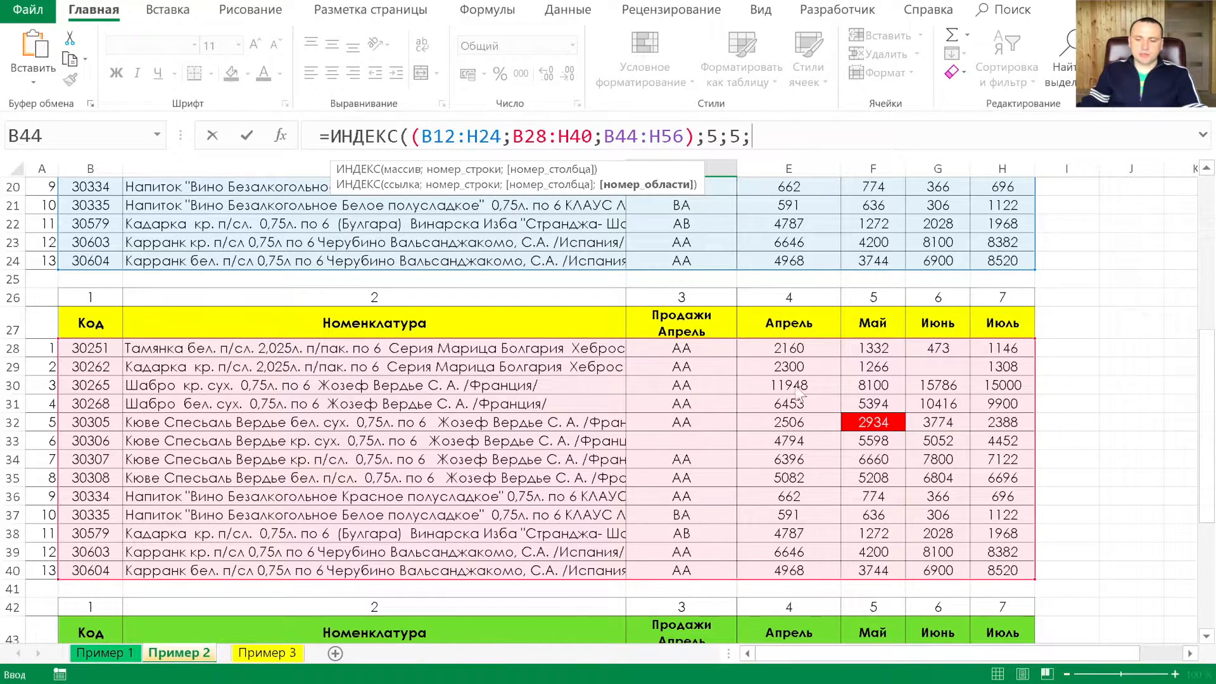
{"action": "left_click_drag", "start_coordinate": [1206, 401], "coordinate": [1206, 247]}
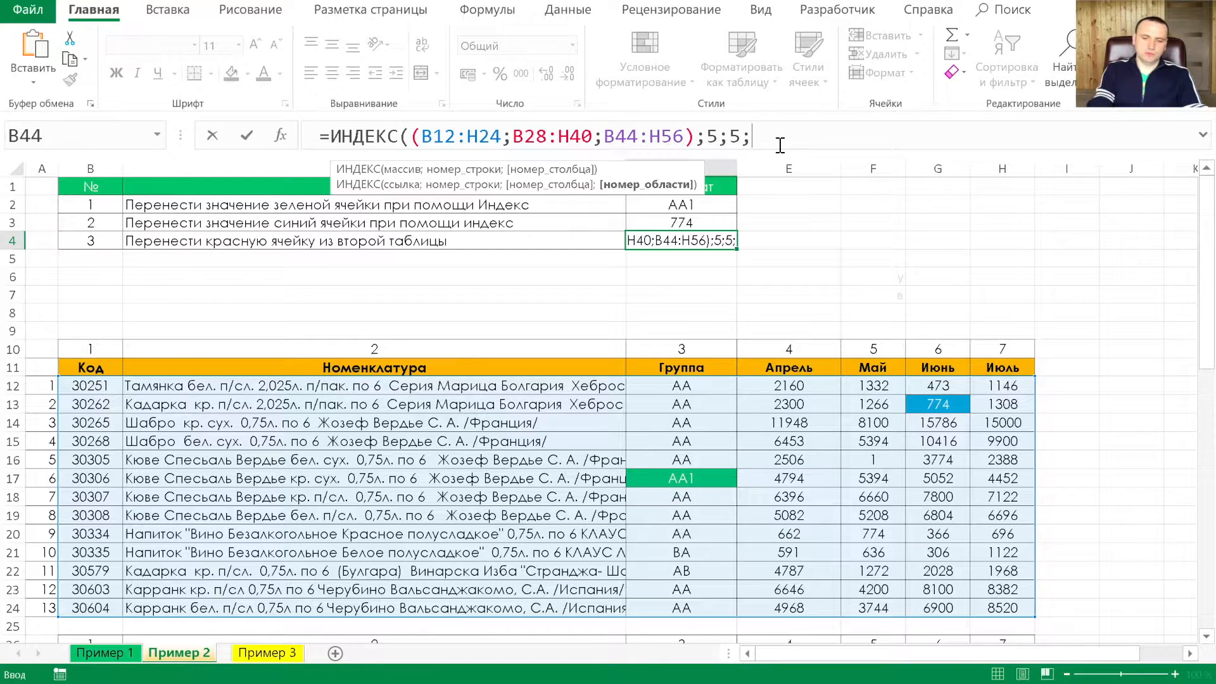
{"action": "type", "text": "2)"}
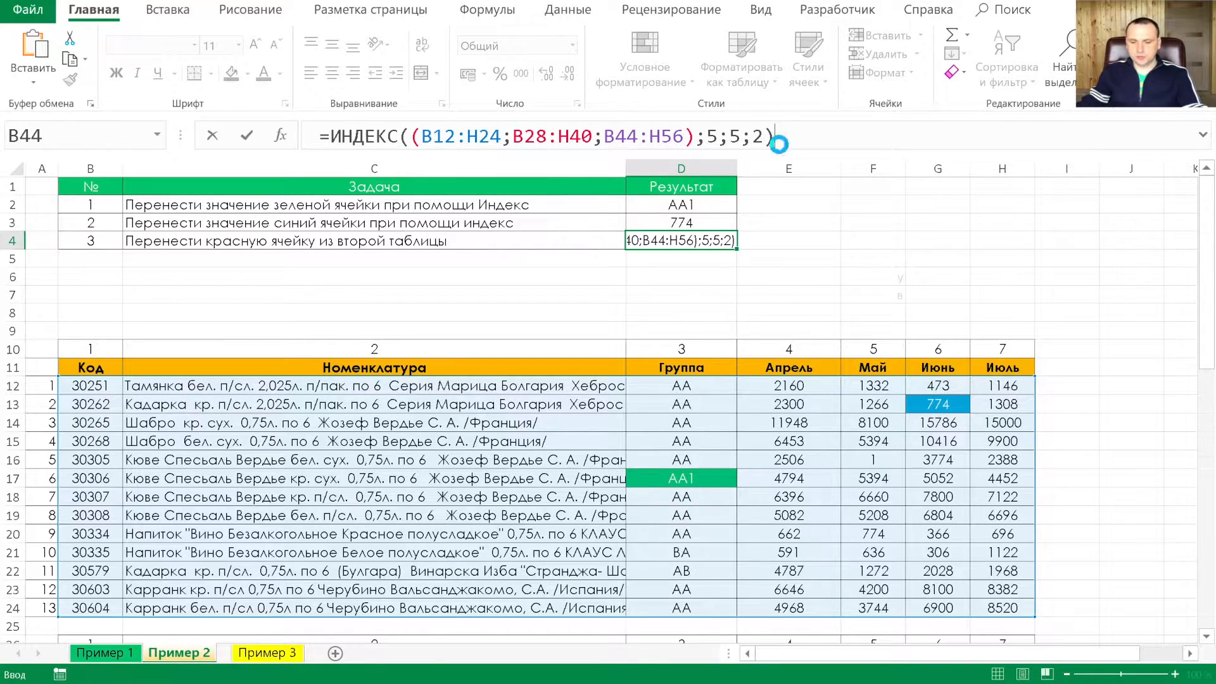
{"action": "key", "text": "Return"}
Compare the matching cells in the tables and change the area number in the D4 formula to 3
{"action": "scroll", "coordinate": [970, 443], "scroll_direction": "down", "scroll_amount": 6}
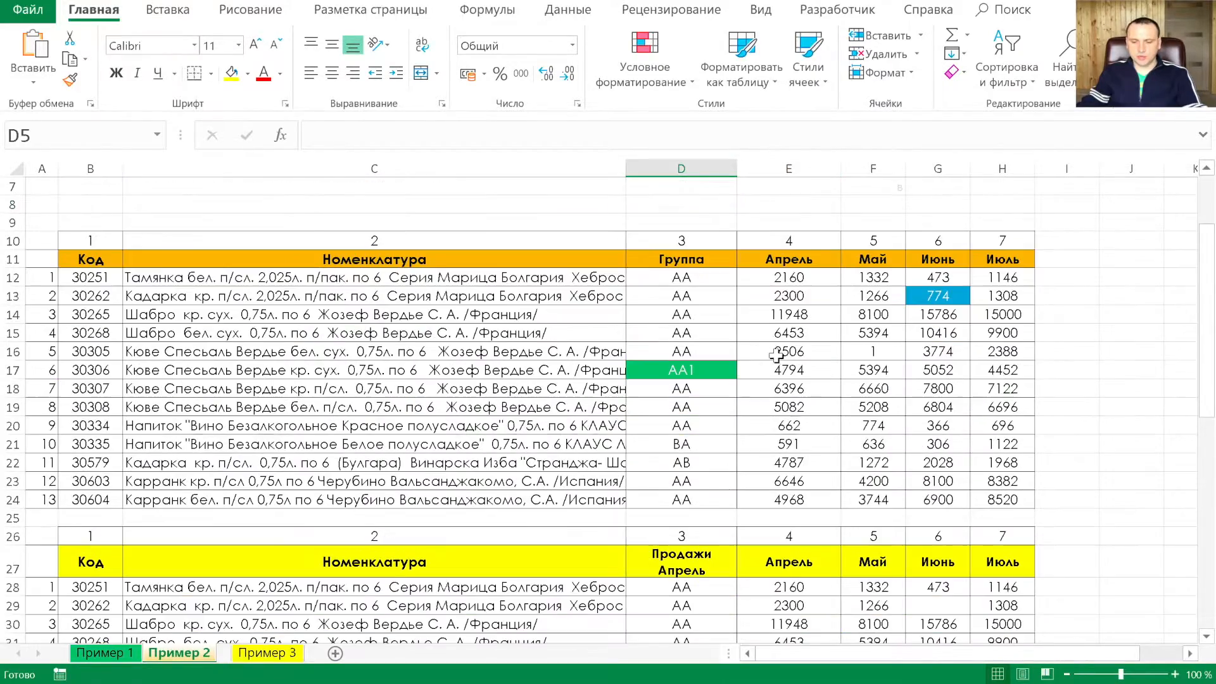
{"action": "scroll", "coordinate": [872, 433], "scroll_direction": "up", "scroll_amount": 4}
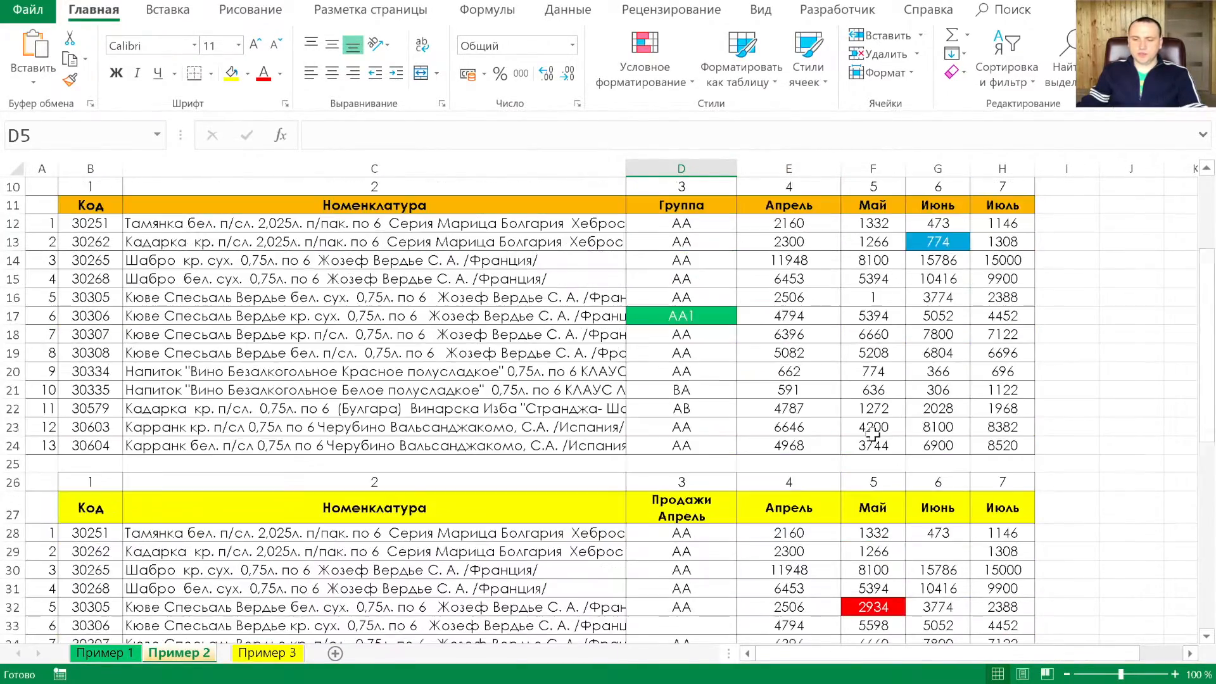
{"action": "left_click", "coordinate": [872, 353]}
{"action": "scroll", "coordinate": [442, 271], "scroll_direction": "up", "scroll_amount": 2}
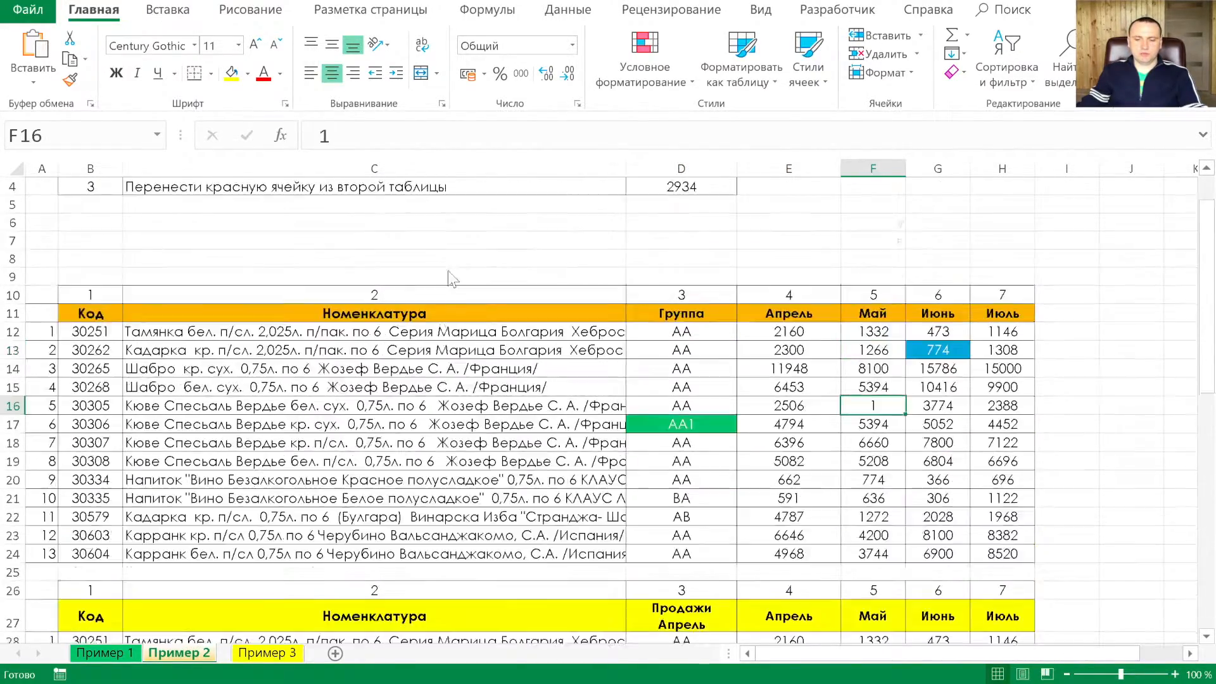
{"action": "left_click", "coordinate": [684, 239]}
{"action": "left_click", "coordinate": [764, 137]}
{"action": "key", "text": "BackSpace"}
{"action": "type", "text": "3"}
{"action": "key", "text": "ctrl+Return"}
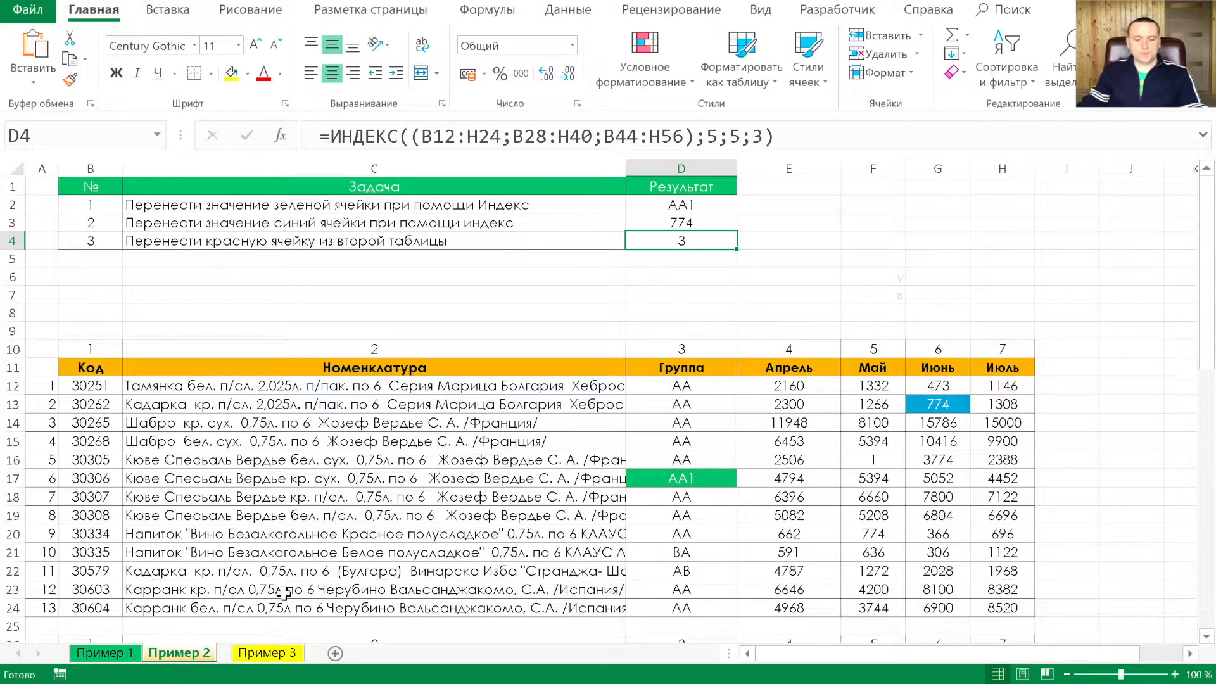
Open the unnamed sheet with the red heart and go through the listed comment keywords
{"action": "left_click", "coordinate": [223, 653]}
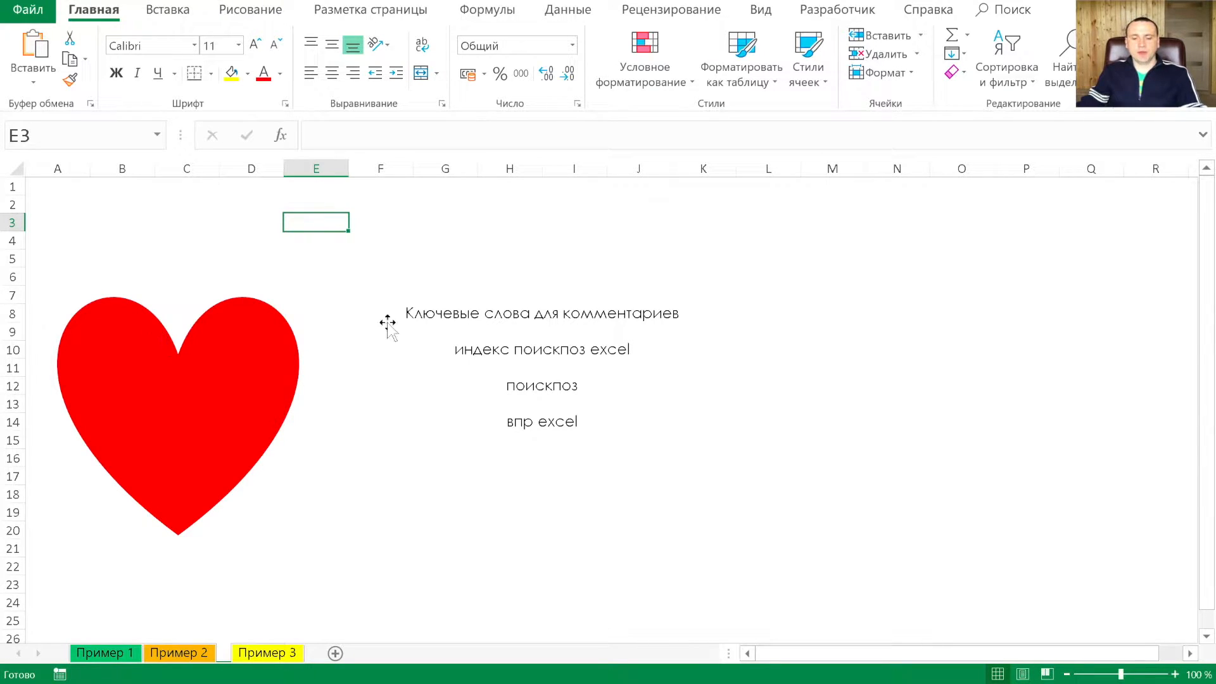
{"action": "left_click", "coordinate": [483, 351]}
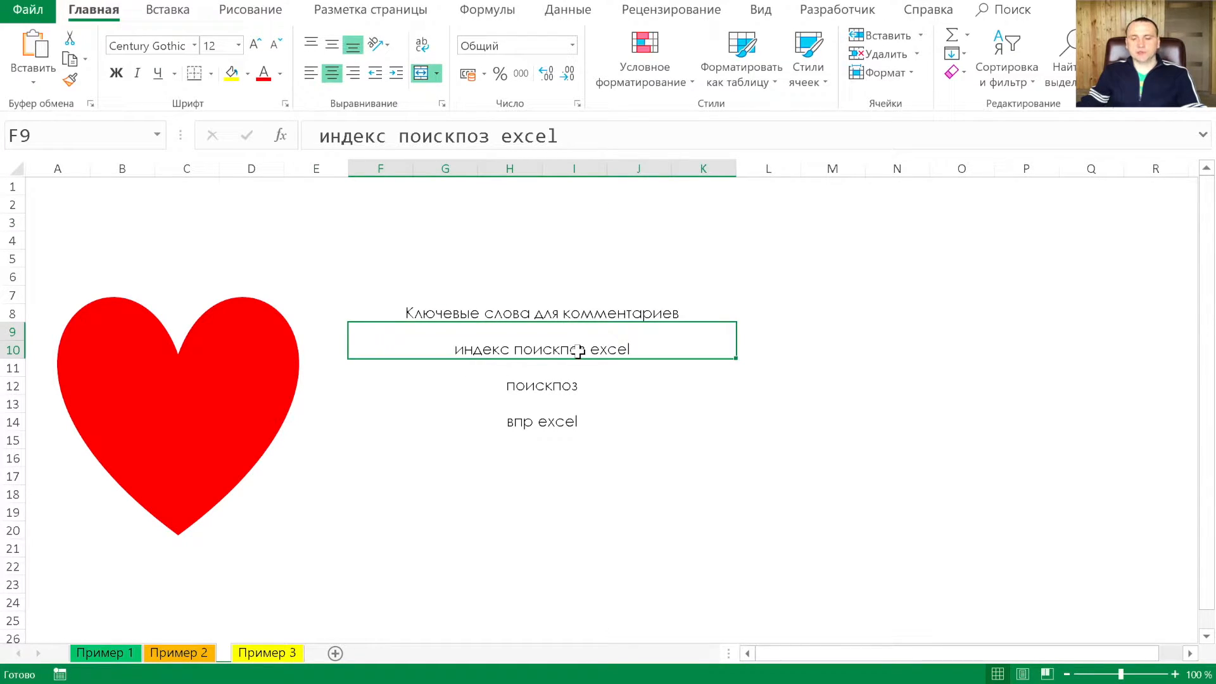
{"action": "left_click", "coordinate": [540, 388]}
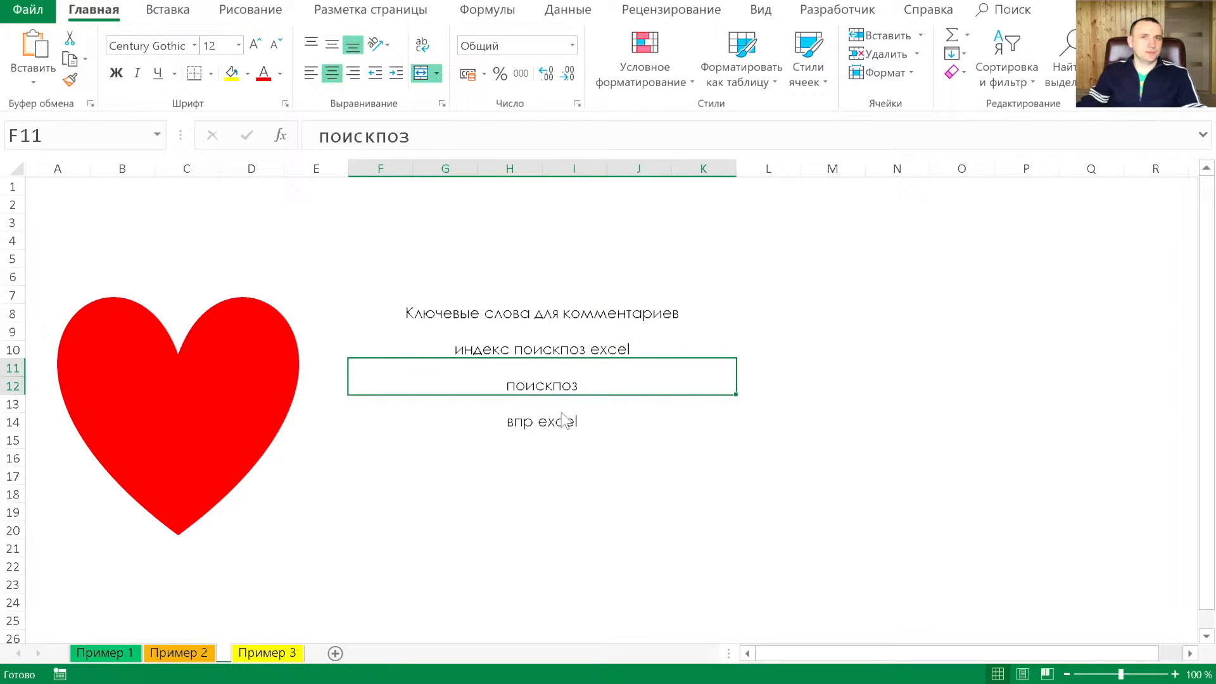
{"action": "left_click", "coordinate": [544, 423]}
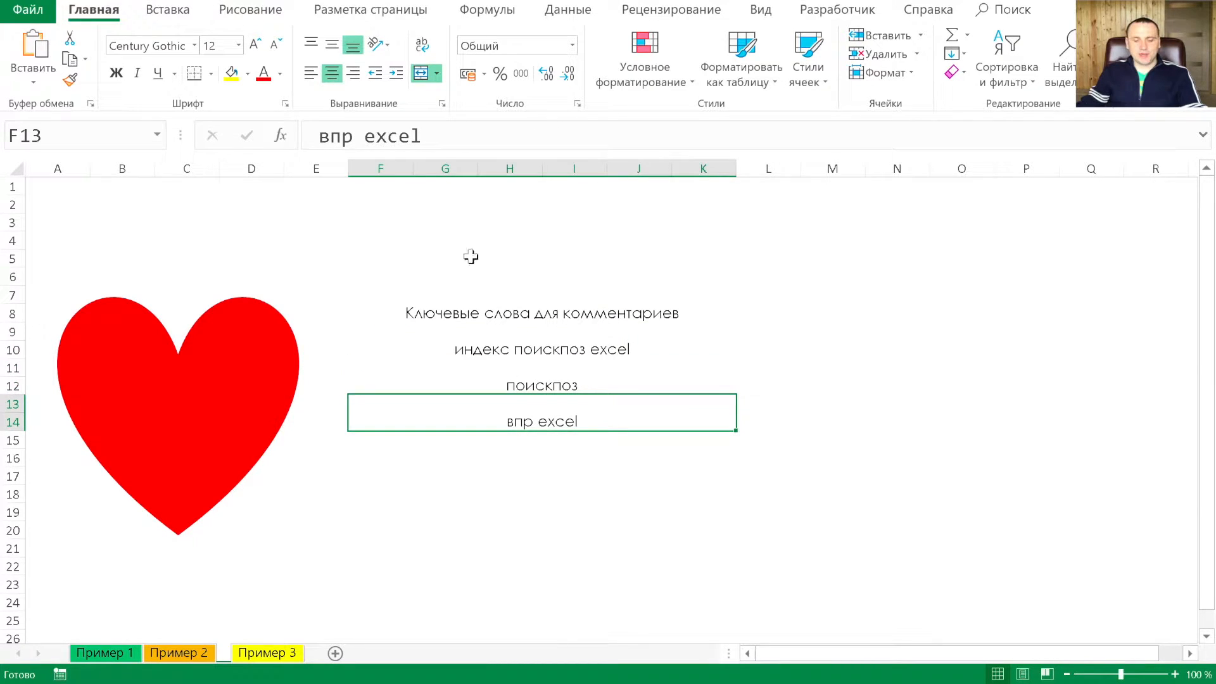
{"action": "left_click", "coordinate": [399, 259]}
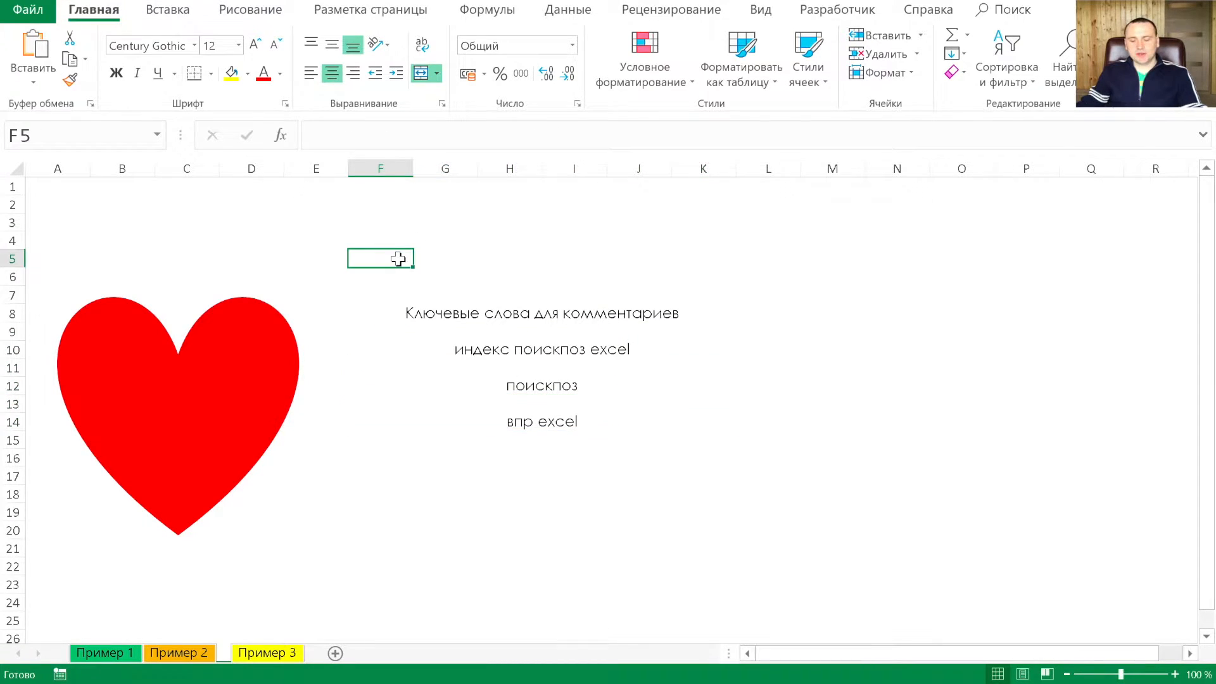
On the Пример 3 sheet, select result cell D2 and enlarge the formula bar to show several lines
{"action": "left_click", "coordinate": [279, 655]}
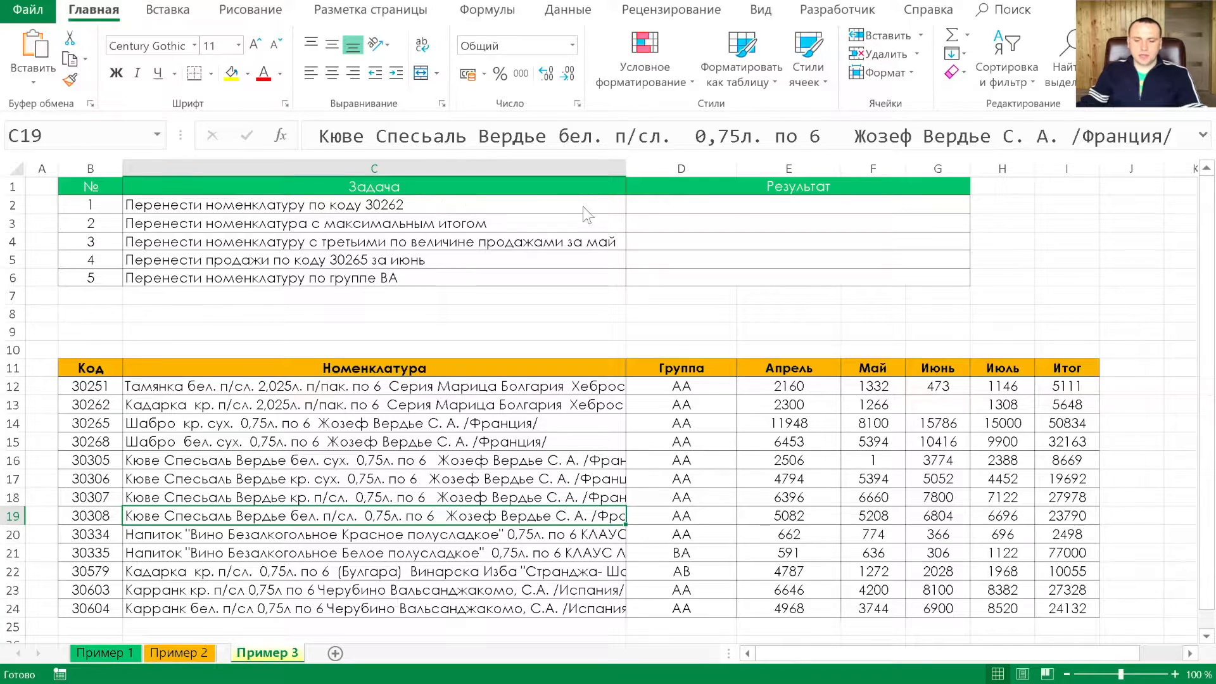
{"action": "left_click", "coordinate": [735, 206]}
{"action": "left_click_drag", "start_coordinate": [716, 157], "coordinate": [707, 227]}
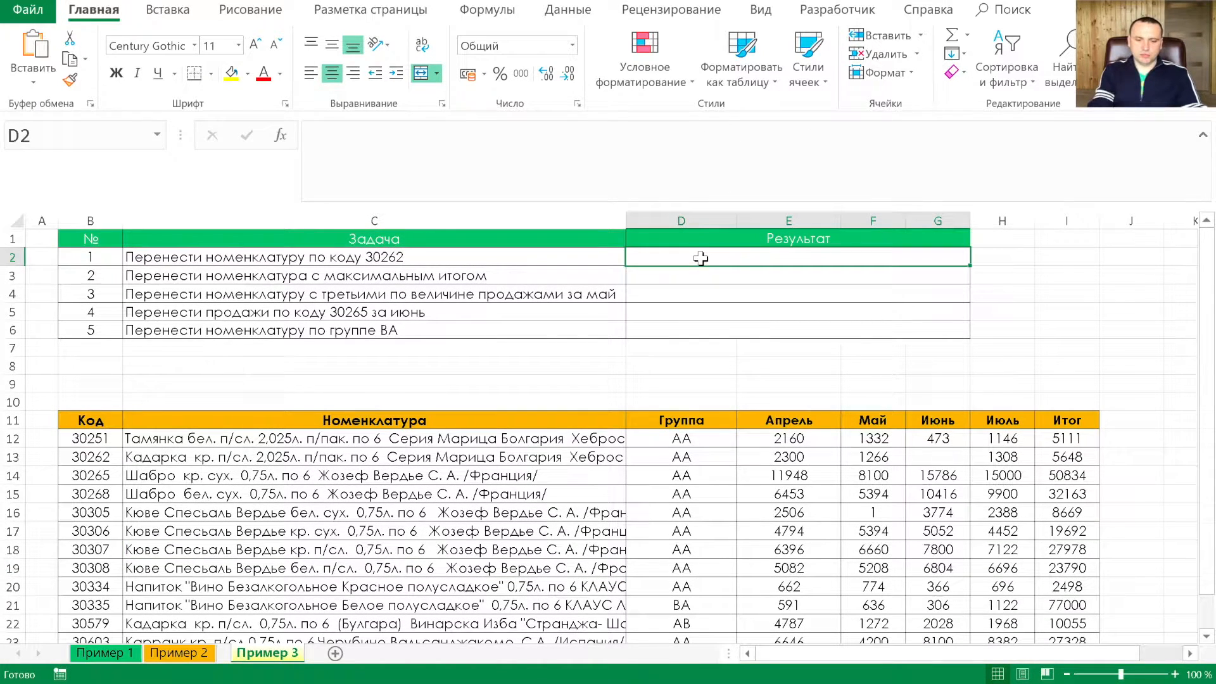
Start an ИНДЕКС formula in D2 with the product table B12:I24 as its array
{"action": "type", "text": "=ин"}
{"action": "key", "text": "Tab"}
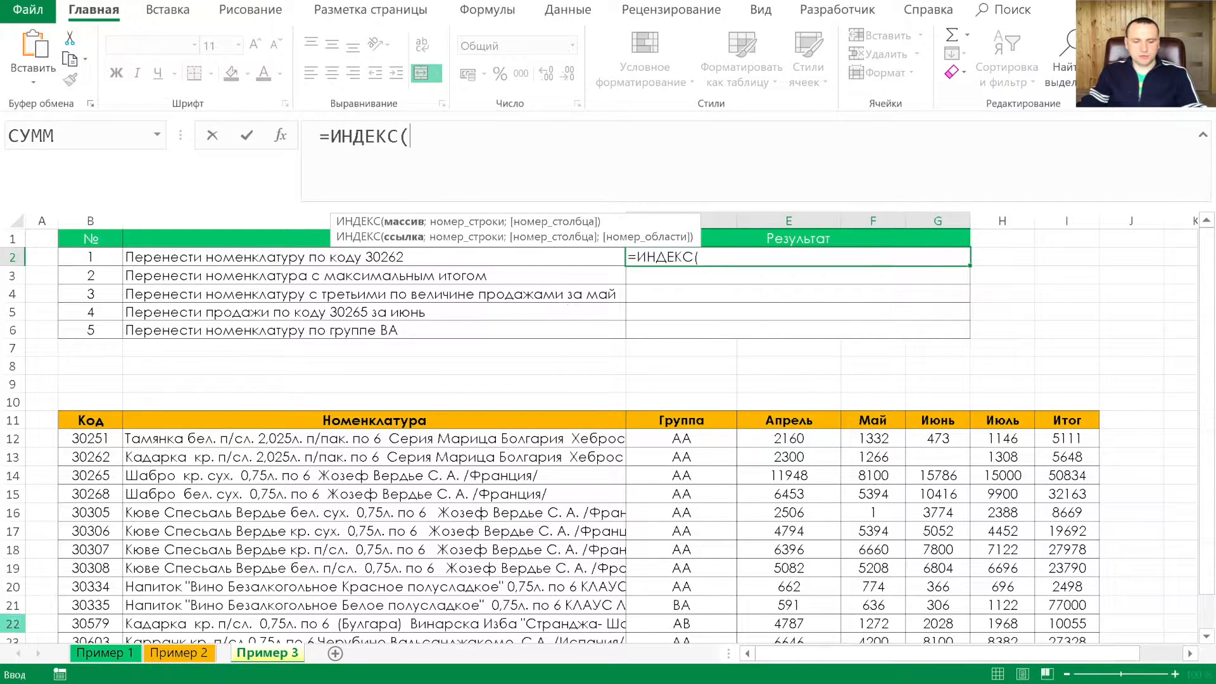
{"action": "left_click_drag", "start_coordinate": [103, 437], "coordinate": [1057, 624]}
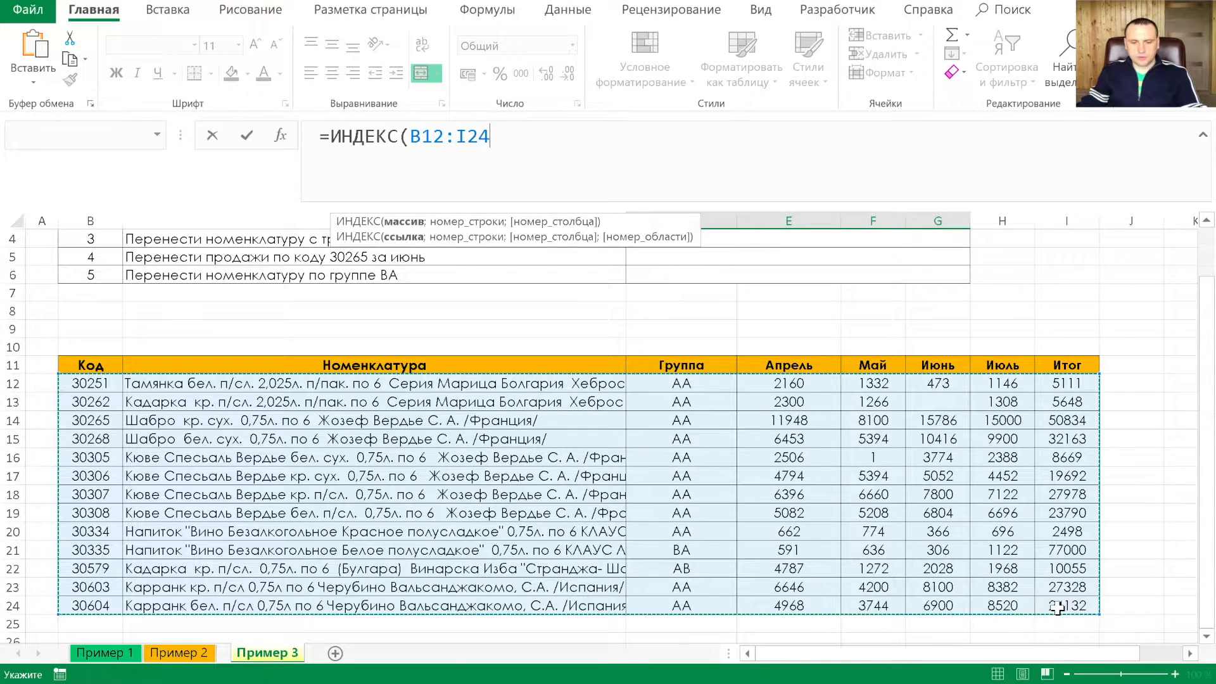
{"action": "type", "text": ";"}
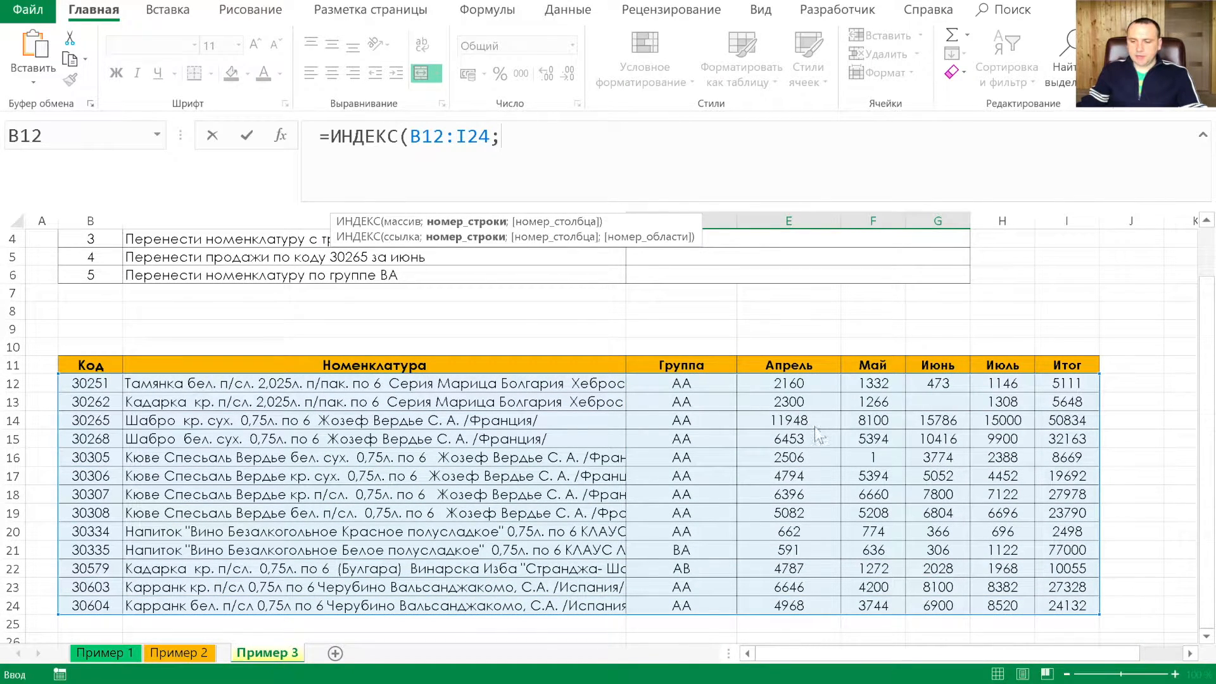
Complete the D2 formula with ПОИСКПОЗ(30262;B12:B24;0) on a second line as the row number and 2 as the column number
{"action": "left_click_drag", "start_coordinate": [1202, 330], "coordinate": [1192, 231]}
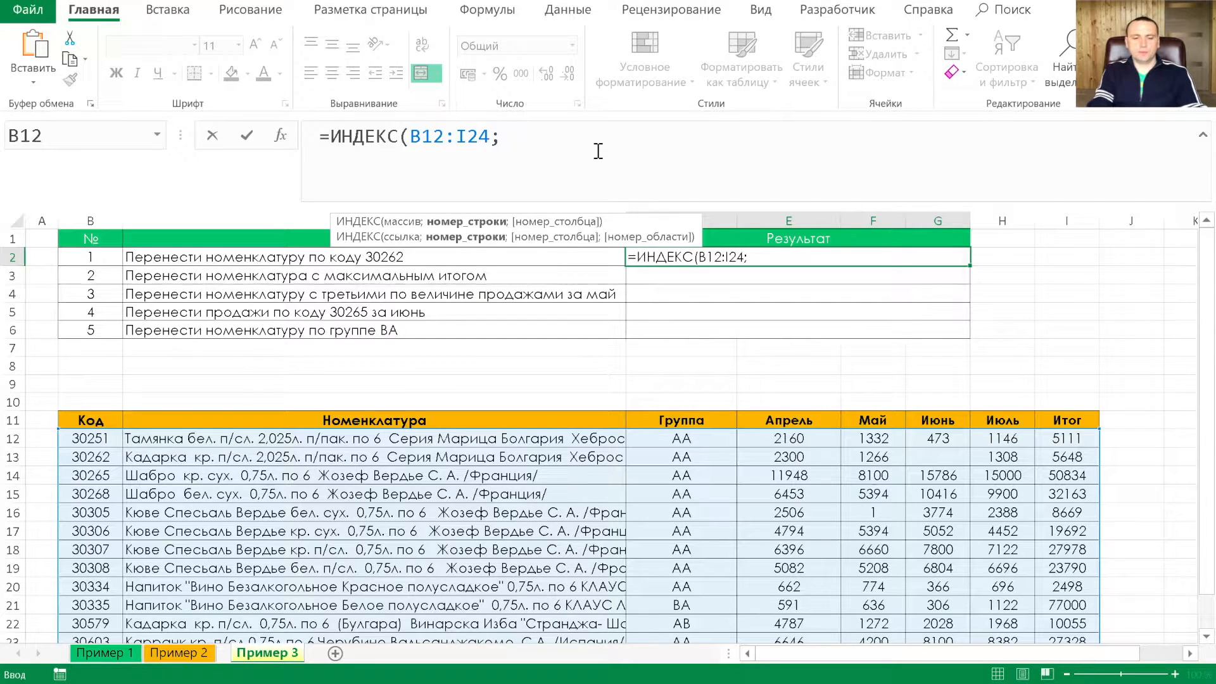
{"action": "type", "text": "пои"}
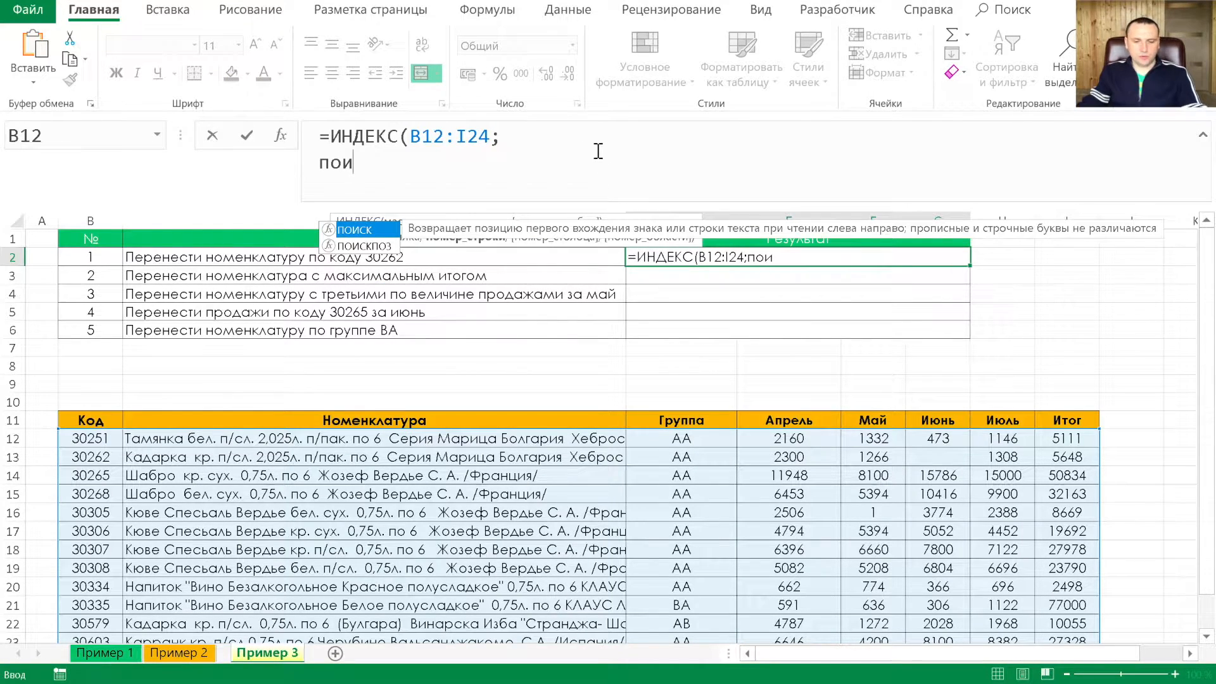
{"action": "key", "text": "Down"}
{"action": "key", "text": "Tab"}
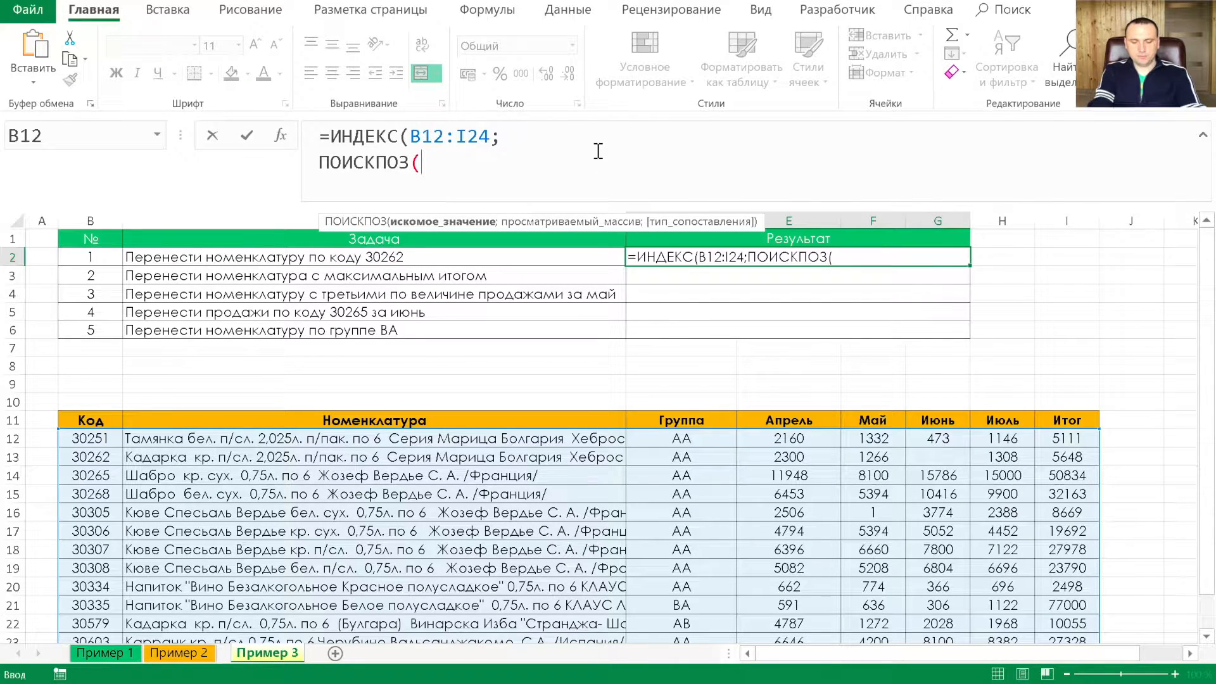
{"action": "type", "text": "30262;"}
{"action": "left_click_drag", "start_coordinate": [90, 438], "coordinate": [96, 611]}
{"action": "type", "text": ";"}
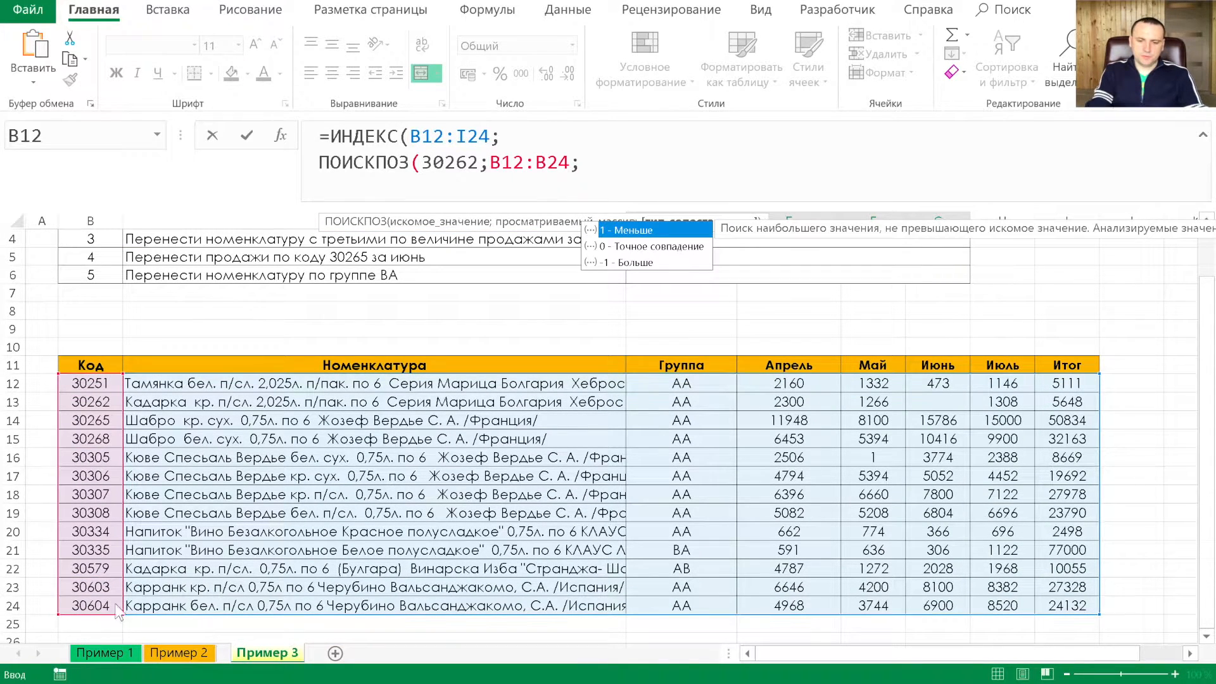
{"action": "type", "text": "0);"}
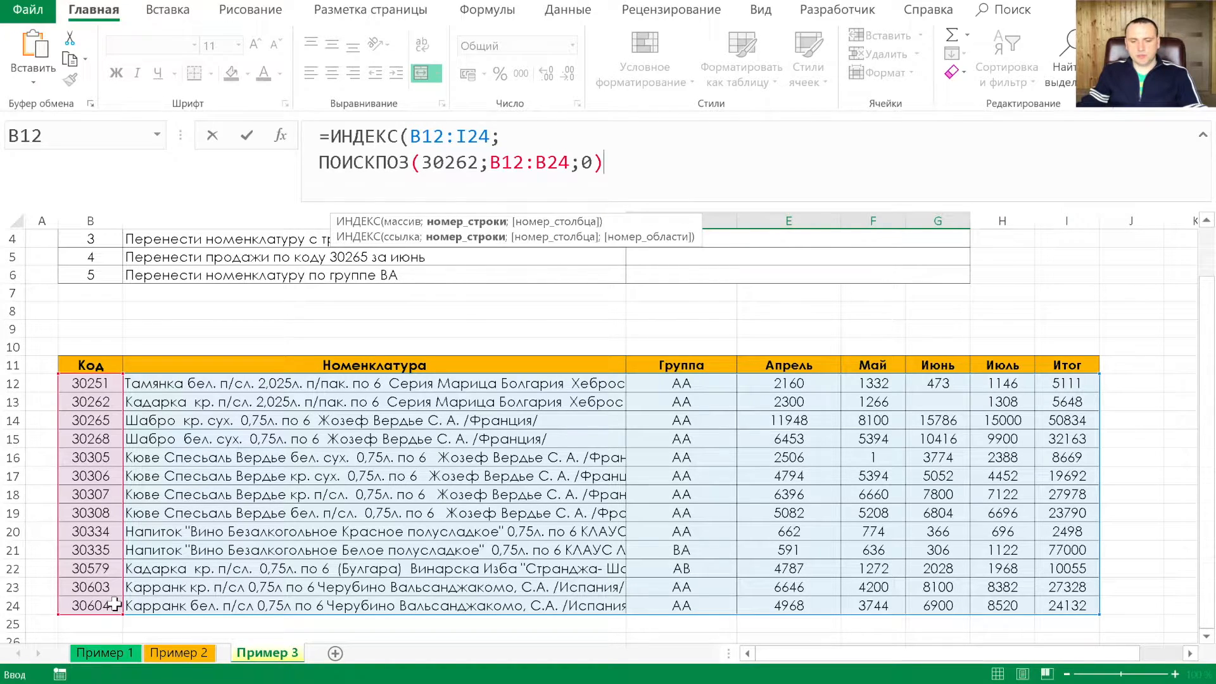
{"action": "type", "text": "2)"}
{"action": "key", "text": "Return"}
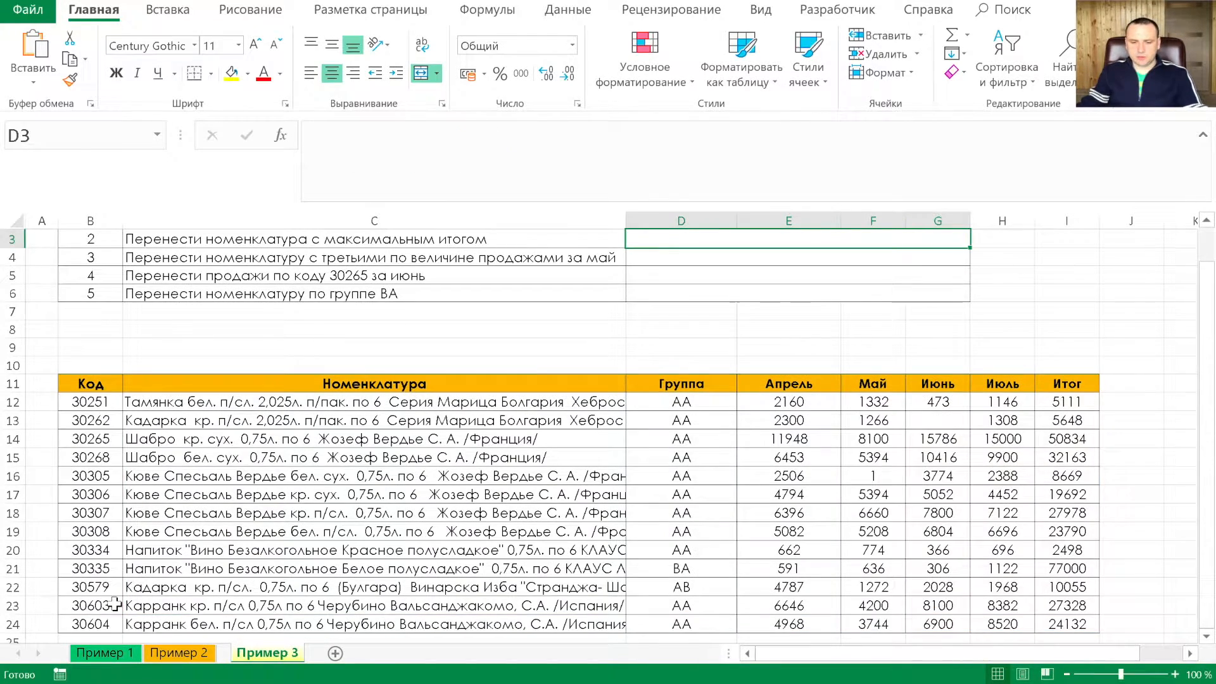
{"action": "scroll", "coordinate": [150, 597], "scroll_direction": "up", "scroll_amount": 1}
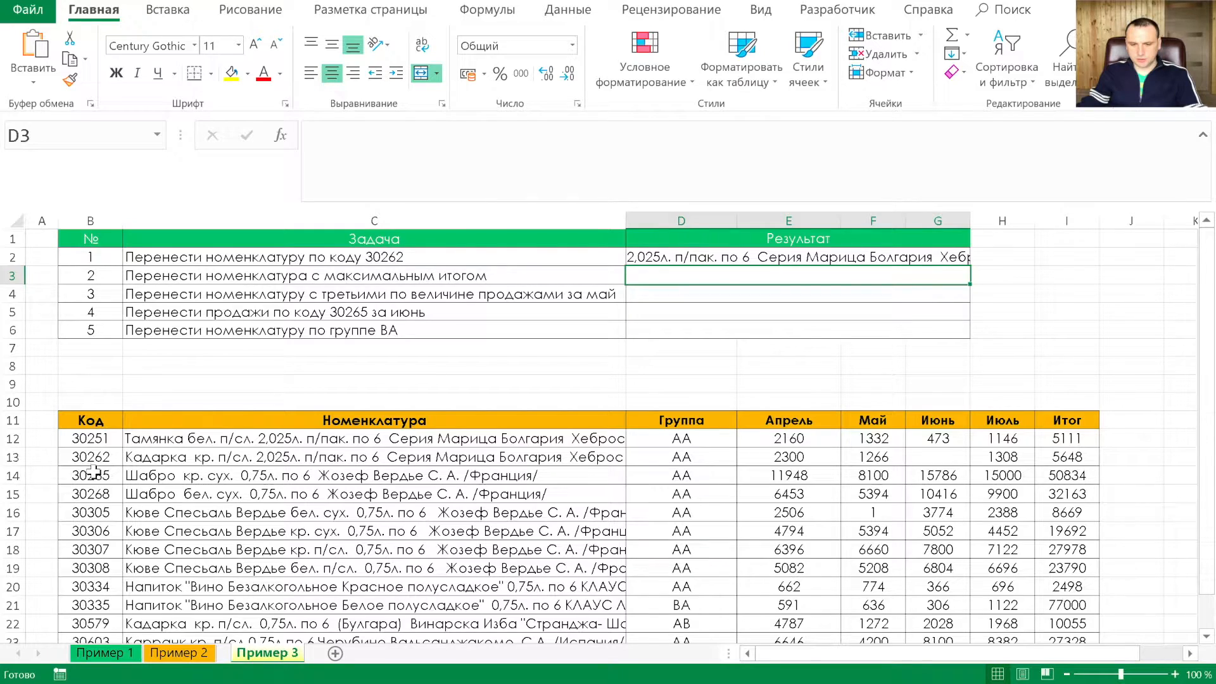
Compare the D2 result with the product name in C13 and left-align D2
{"action": "left_click", "coordinate": [180, 459]}
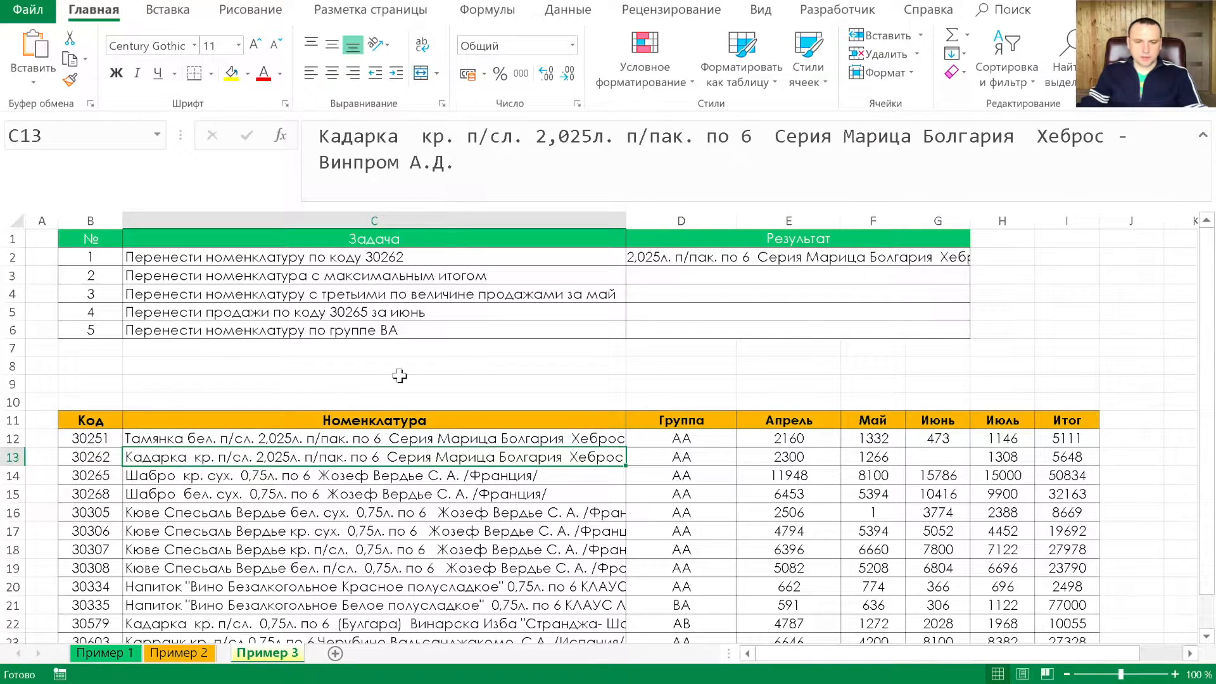
{"action": "left_click", "coordinate": [679, 257]}
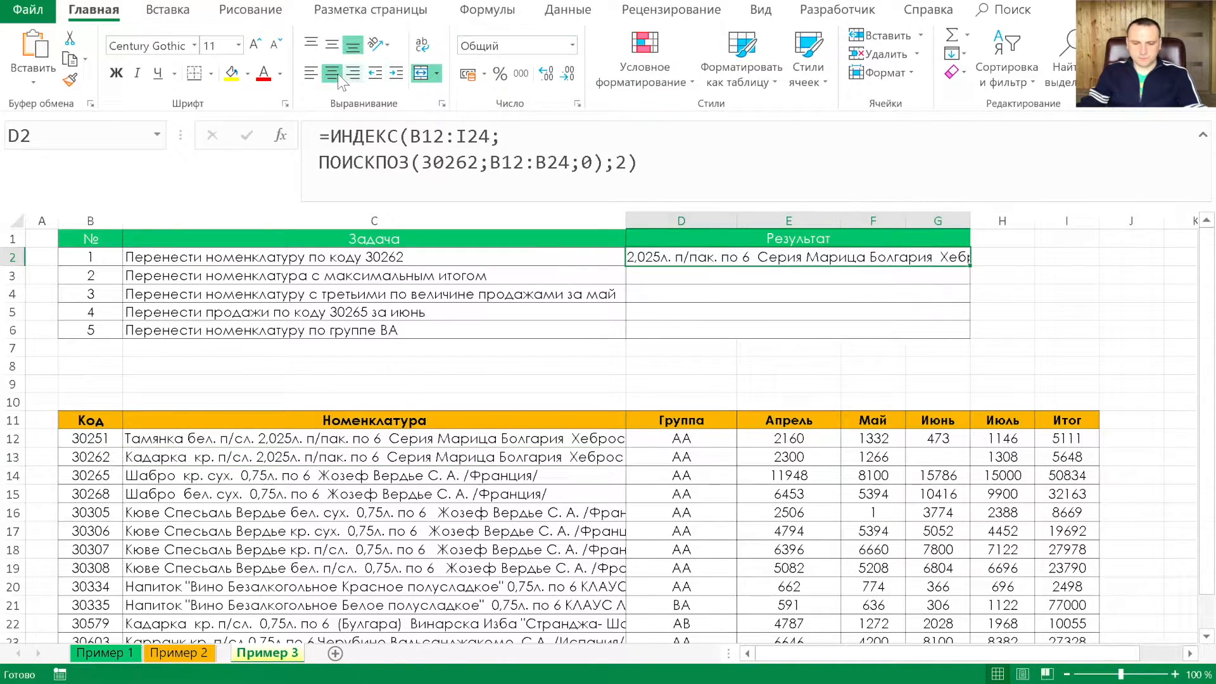
{"action": "left_click", "coordinate": [311, 74]}
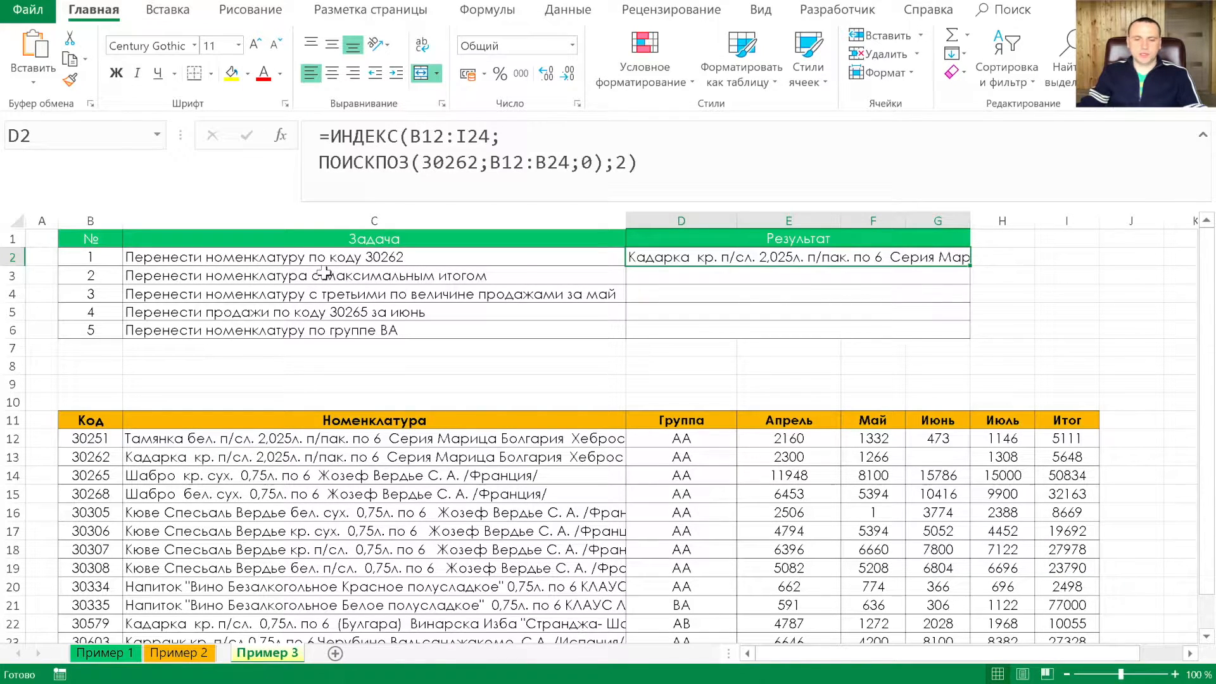
Make the ИНДЕКС array in D2 absolute as $B$12:$I$24 and fill the formula down to D3
{"action": "left_click", "coordinate": [692, 279]}
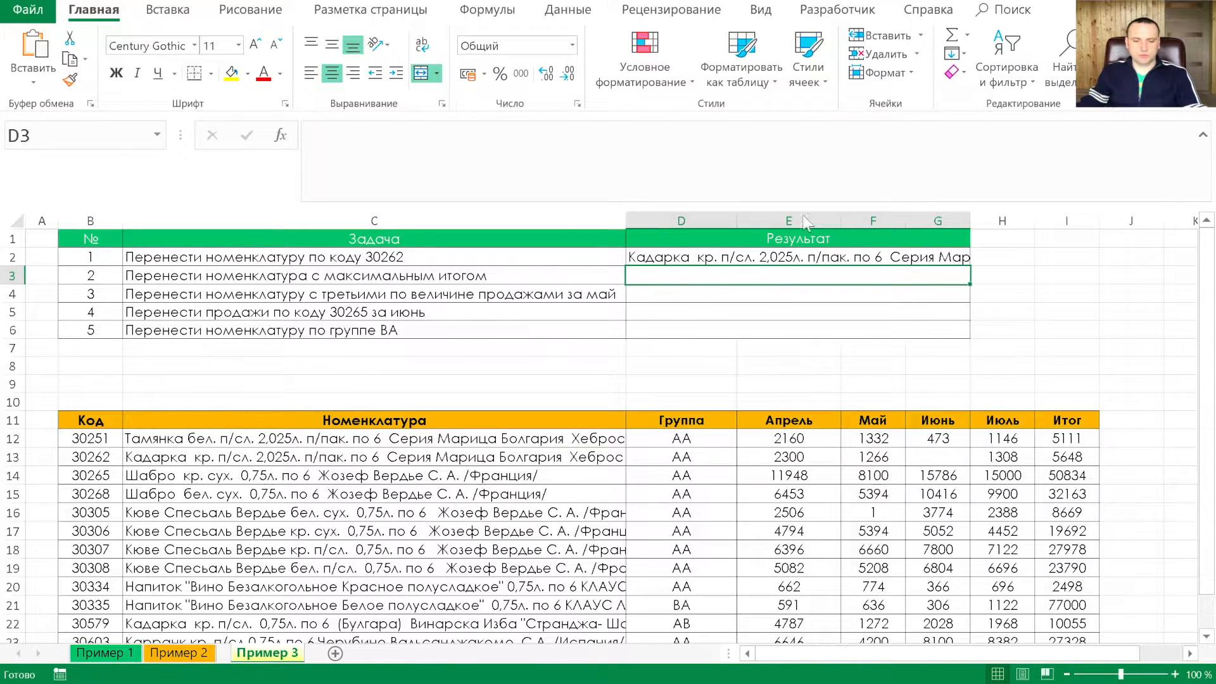
{"action": "left_click", "coordinate": [780, 257]}
{"action": "left_click_drag", "start_coordinate": [411, 137], "coordinate": [493, 136]}
{"action": "key", "text": "F4"}
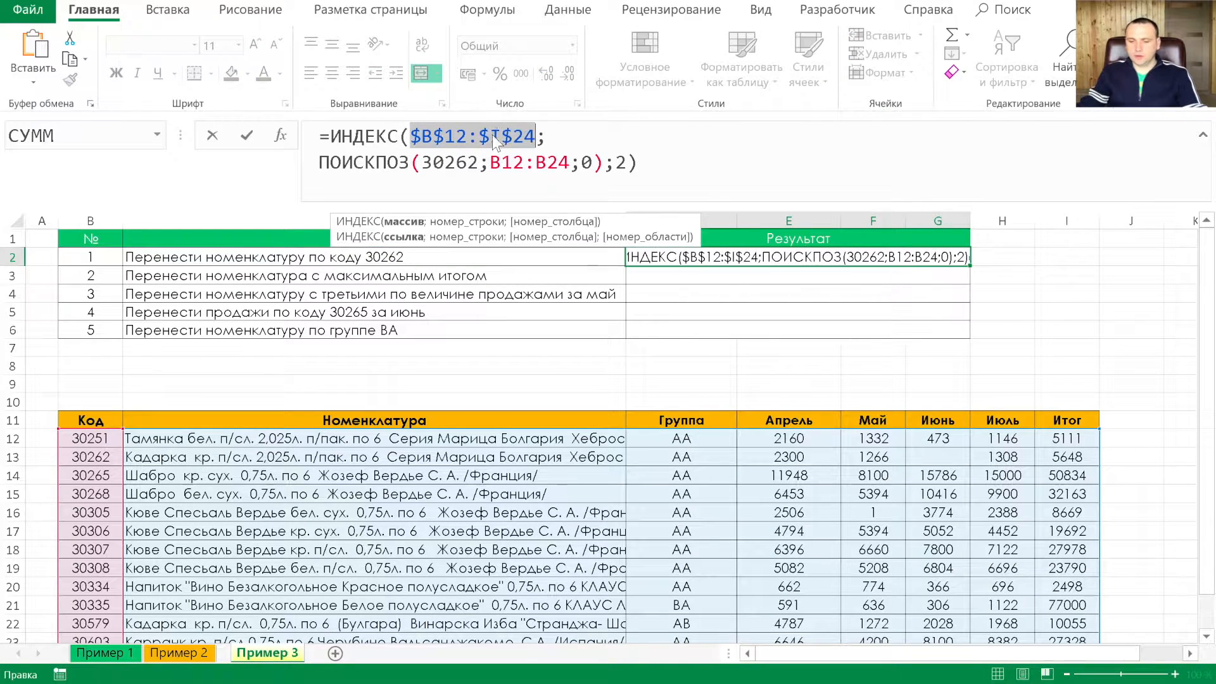
{"action": "key", "text": "Return"}
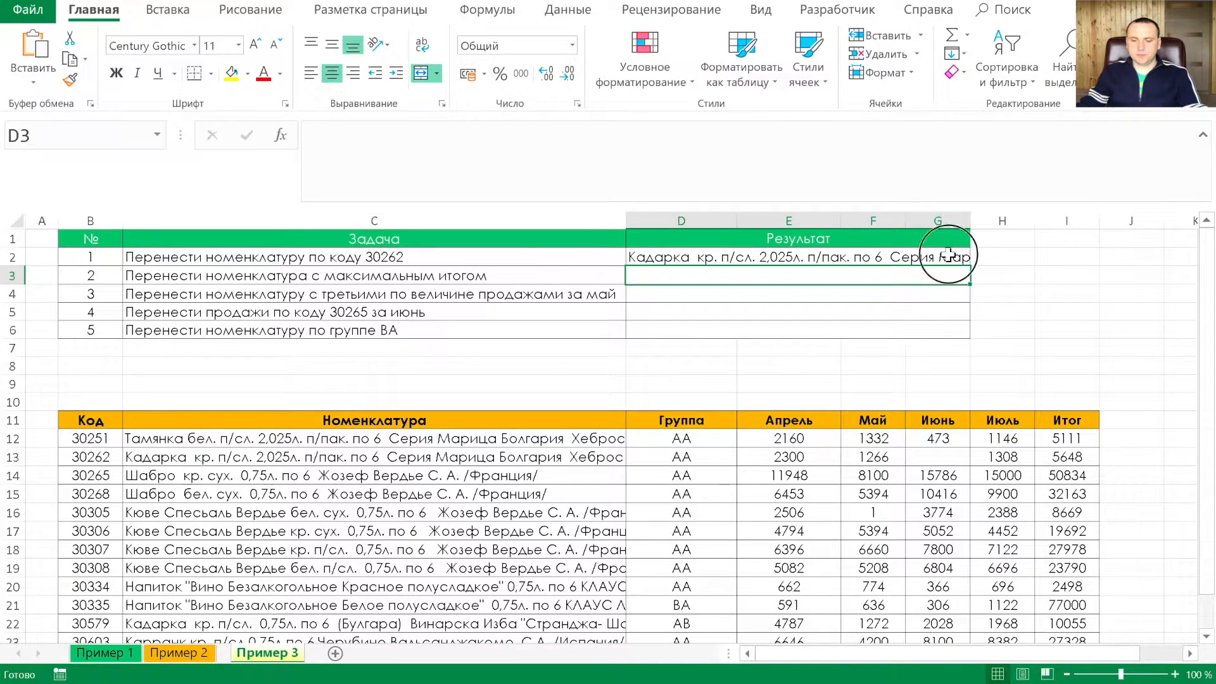
{"action": "left_click", "coordinate": [947, 255]}
{"action": "left_click_drag", "start_coordinate": [969, 266], "coordinate": [920, 275]}
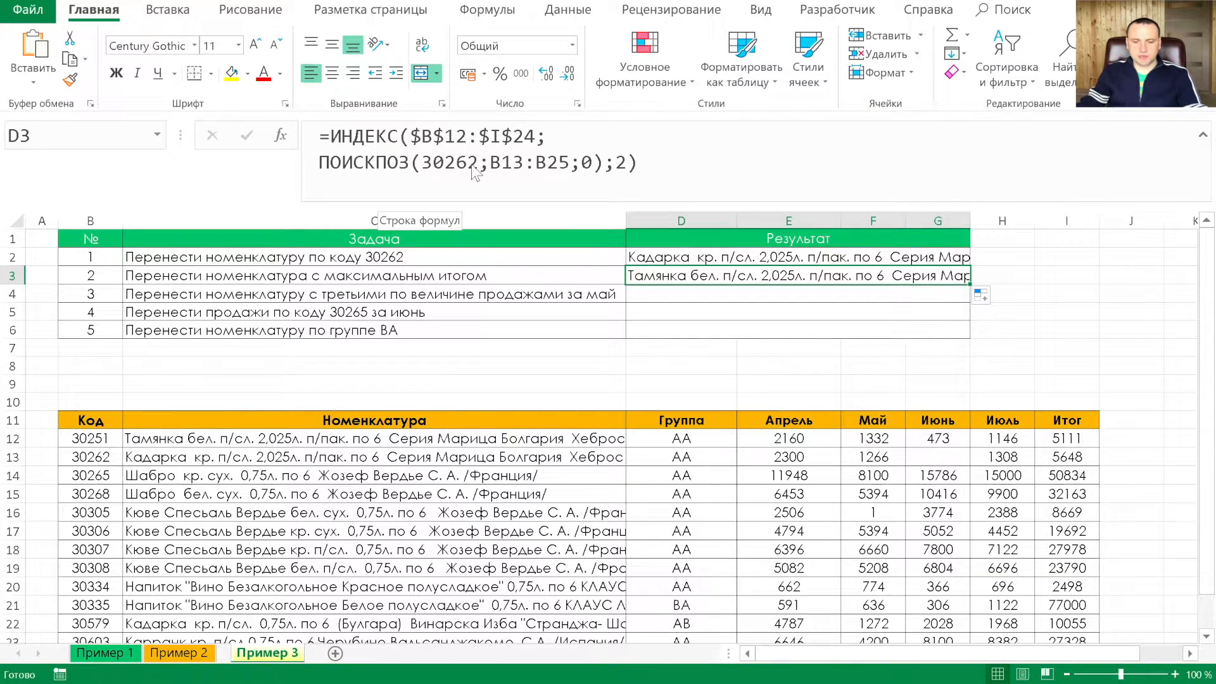
Replace the lookup value 30262 in the D3 formula with МАКС over the absolute Итог range $I$12:$I$24
{"action": "double_click", "coordinate": [424, 162]}
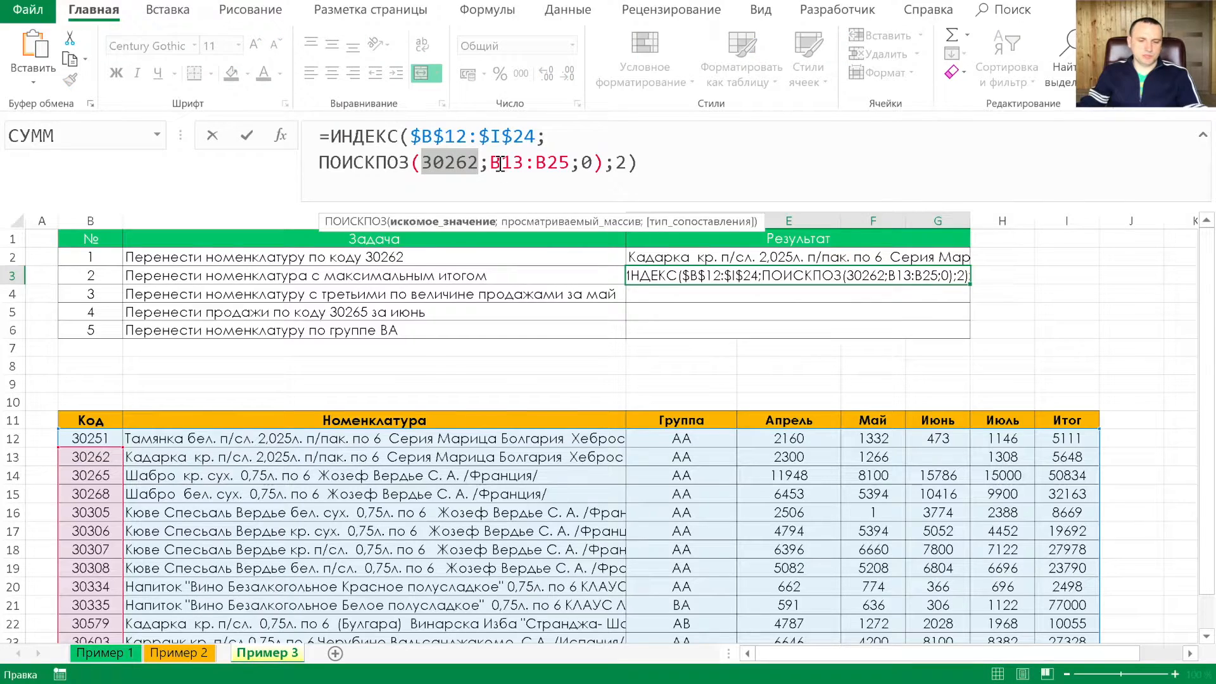
{"action": "type", "text": "ма"}
{"action": "key", "text": "Tab"}
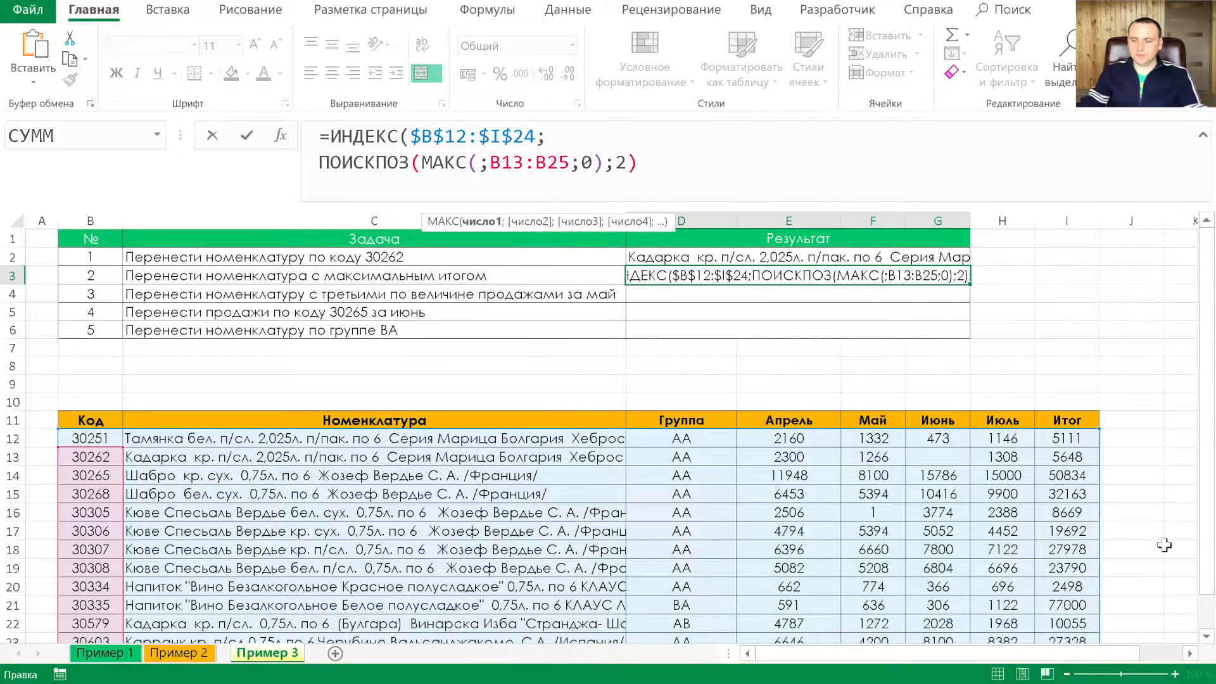
{"action": "left_click_drag", "start_coordinate": [1064, 438], "coordinate": [1064, 603]}
{"action": "key", "text": "F4"}
{"action": "type", "text": ";"}
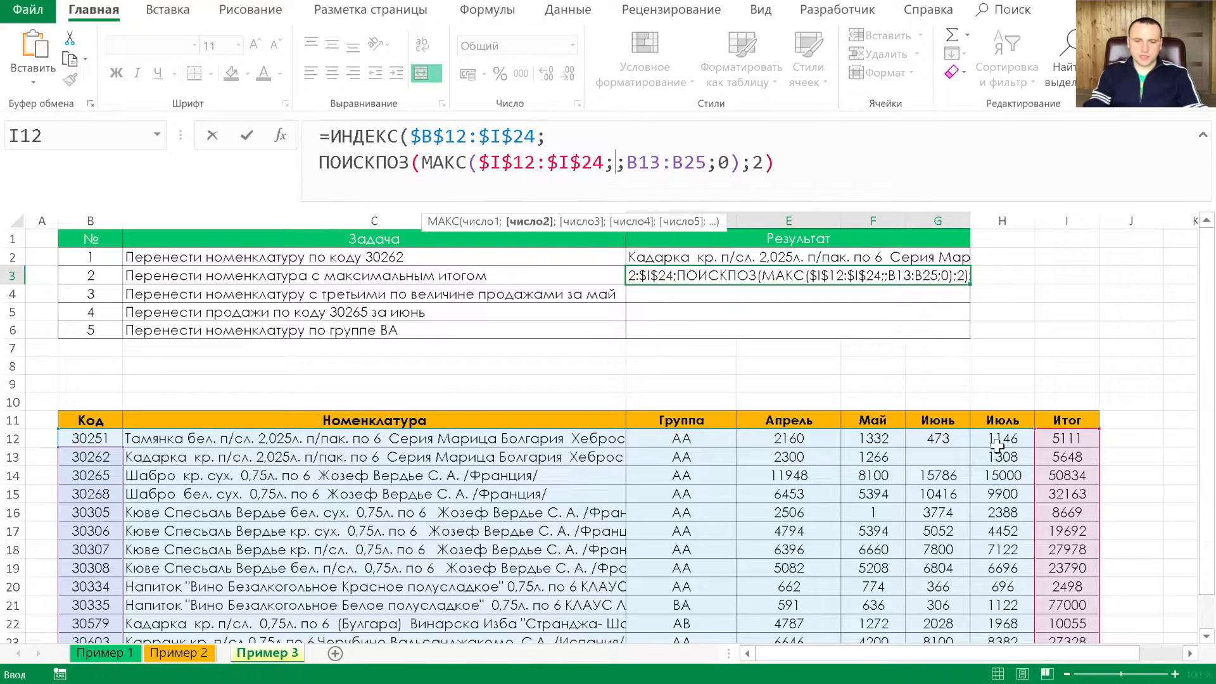
Remove the leftover code range B13:B25 and its match type from the D3 formula, closing the МАКС function
{"action": "key", "text": "Delete"}
{"action": "key", "text": "Delete"}
{"action": "key", "text": "Delete"}
{"action": "key", "text": "Delete"}
{"action": "key", "text": "Delete"}
{"action": "key", "text": "Delete"}
{"action": "key", "text": "Delete"}
{"action": "key", "text": "Delete"}
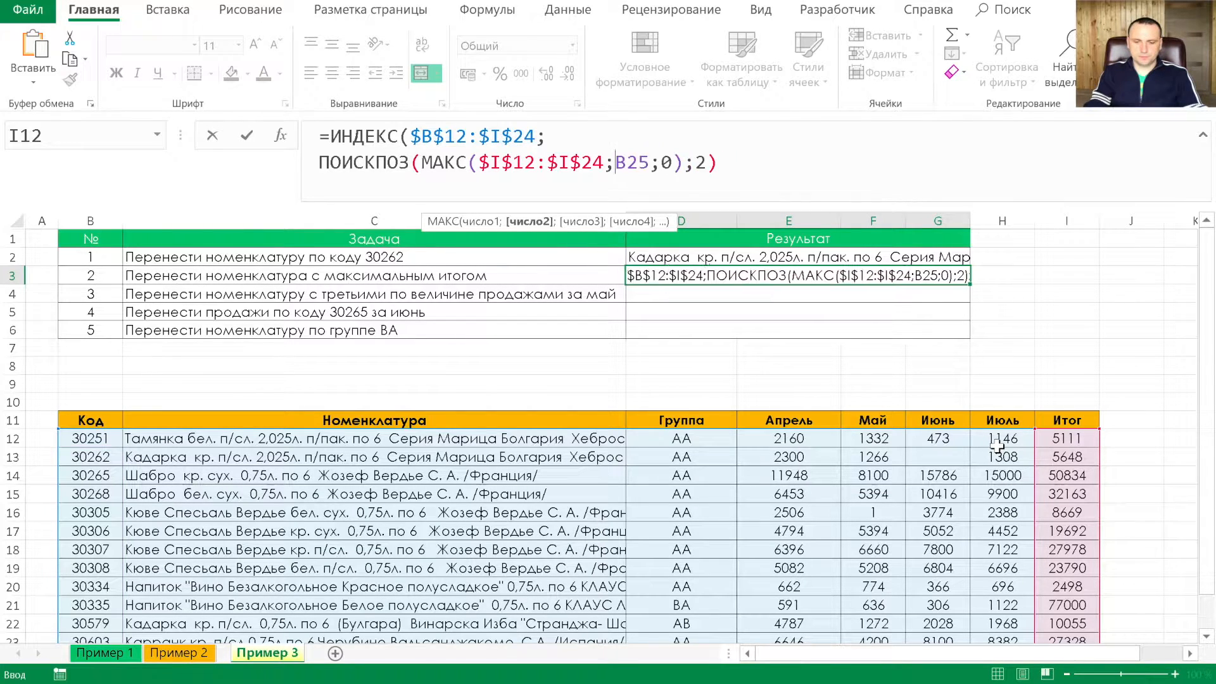
{"action": "key", "text": "Delete"}
{"action": "key", "text": "Delete"}
{"action": "key", "text": "Delete"}
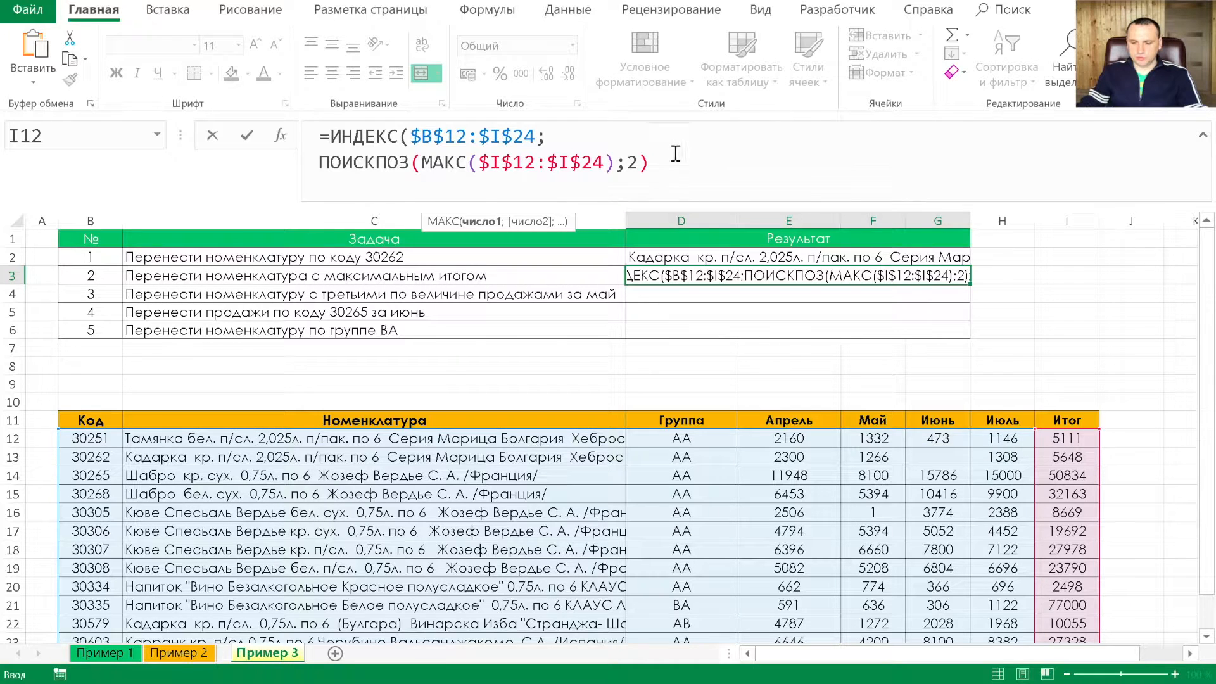
Set the Итог range I12:I24 as the lookup array of ПОИСКПОЗ in D3, with match type 0
{"action": "left_click", "coordinate": [627, 166]}
{"action": "left_click", "coordinate": [1068, 444]}
{"action": "left_click_drag", "start_coordinate": [1068, 462], "coordinate": [1061, 602]}
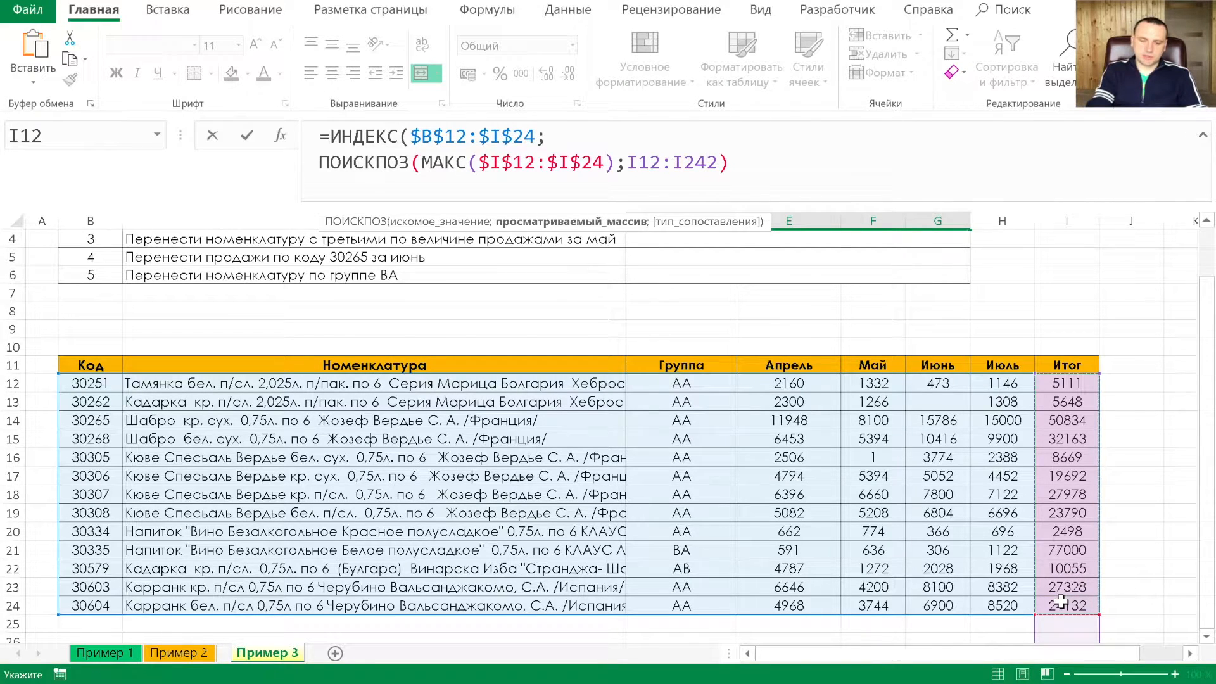
{"action": "type", "text": ";0)"}
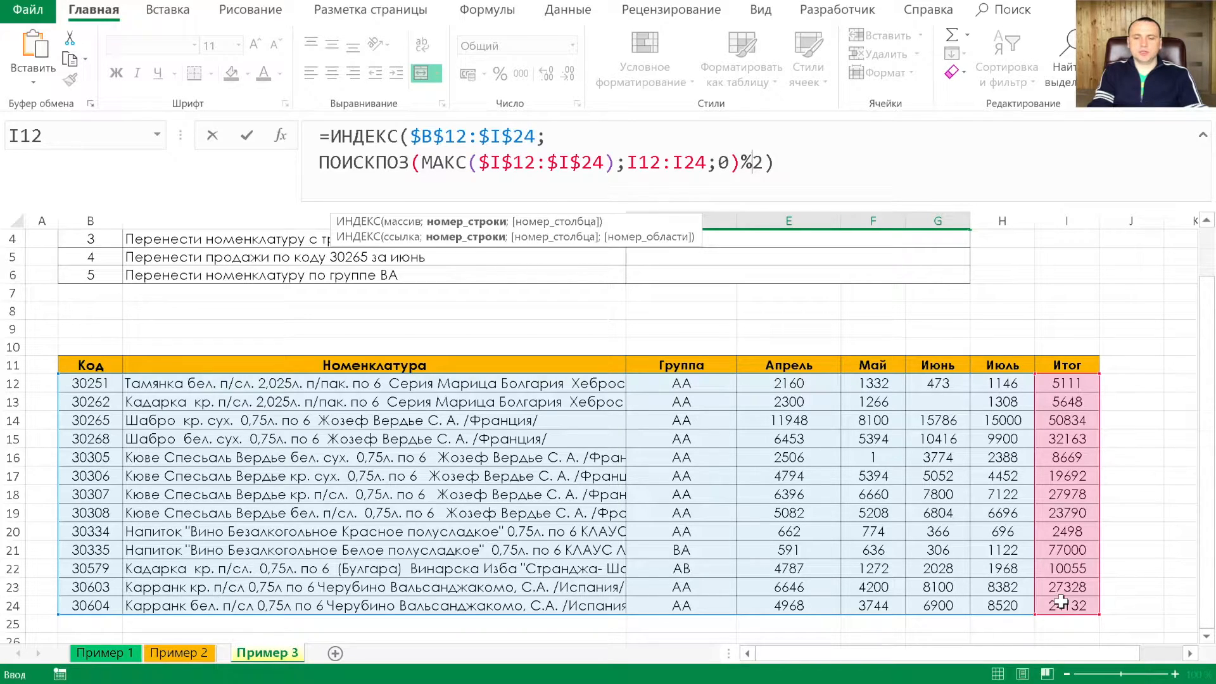
{"action": "type", "text": ";"}
Replace the column number 2 in D3 with a ПОИСКПОЗ on a new line that looks up the Номенклатура header C11
{"action": "key", "text": "Delete"}
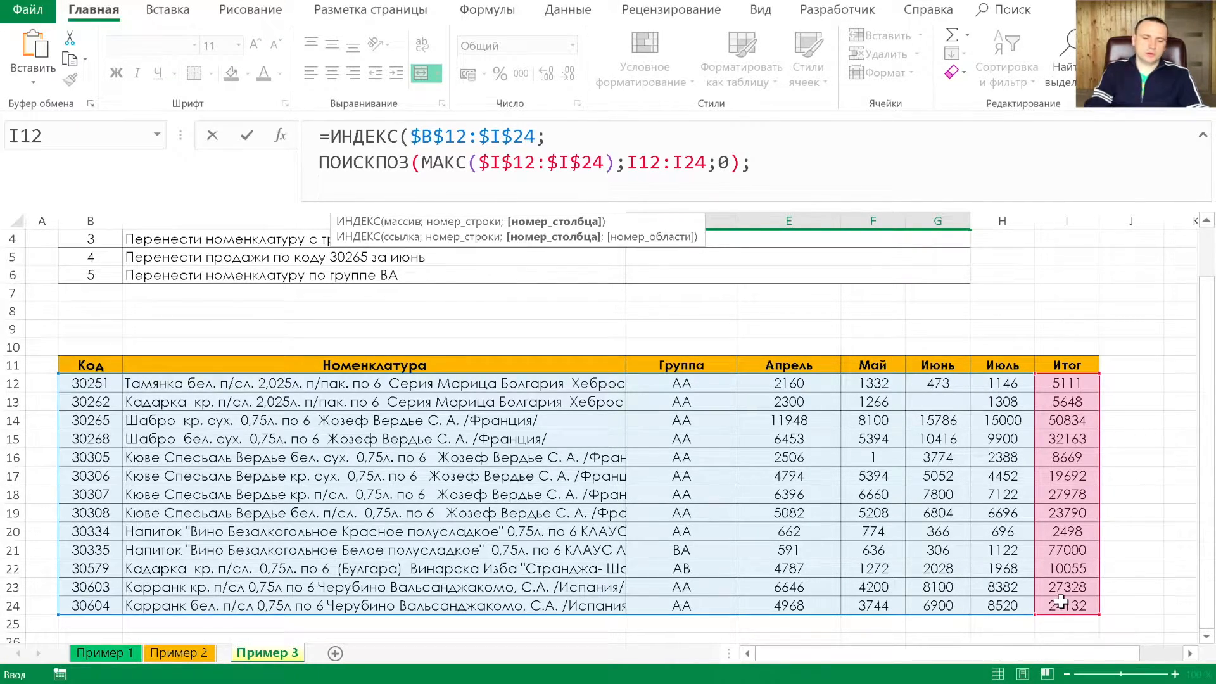
{"action": "key", "text": "alt+Return"}
{"action": "type", "text": "пои"}
{"action": "key", "text": "Down"}
{"action": "key", "text": "Tab"}
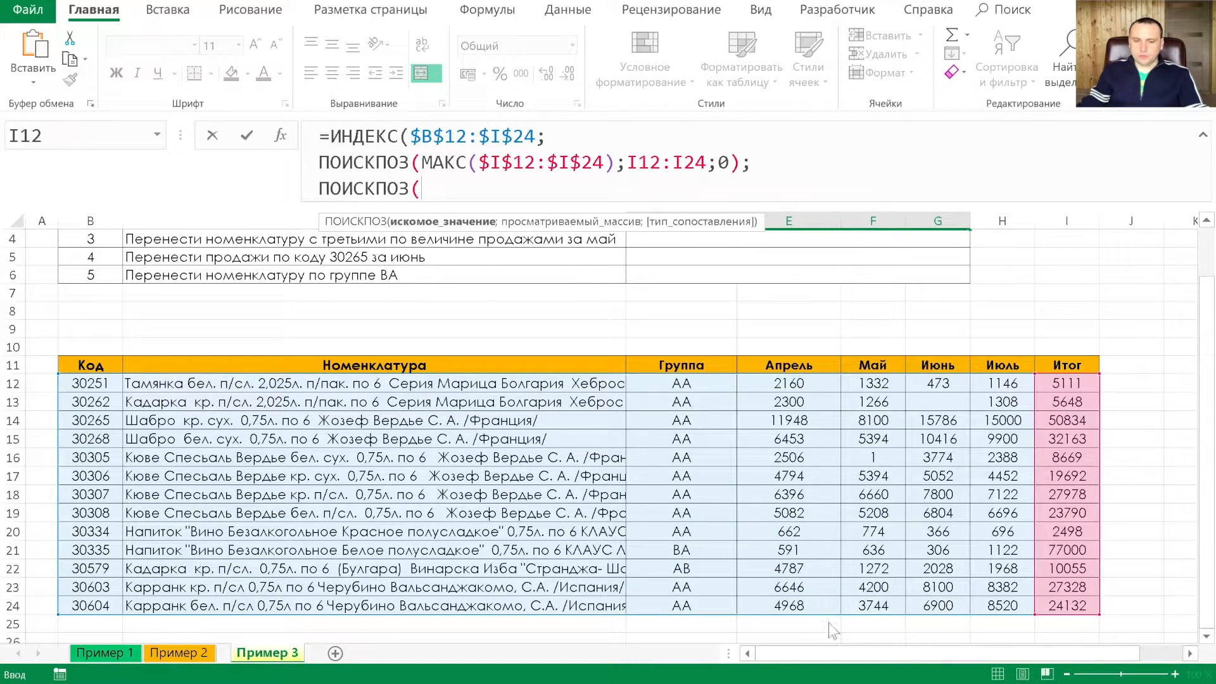
{"action": "left_click", "coordinate": [454, 366]}
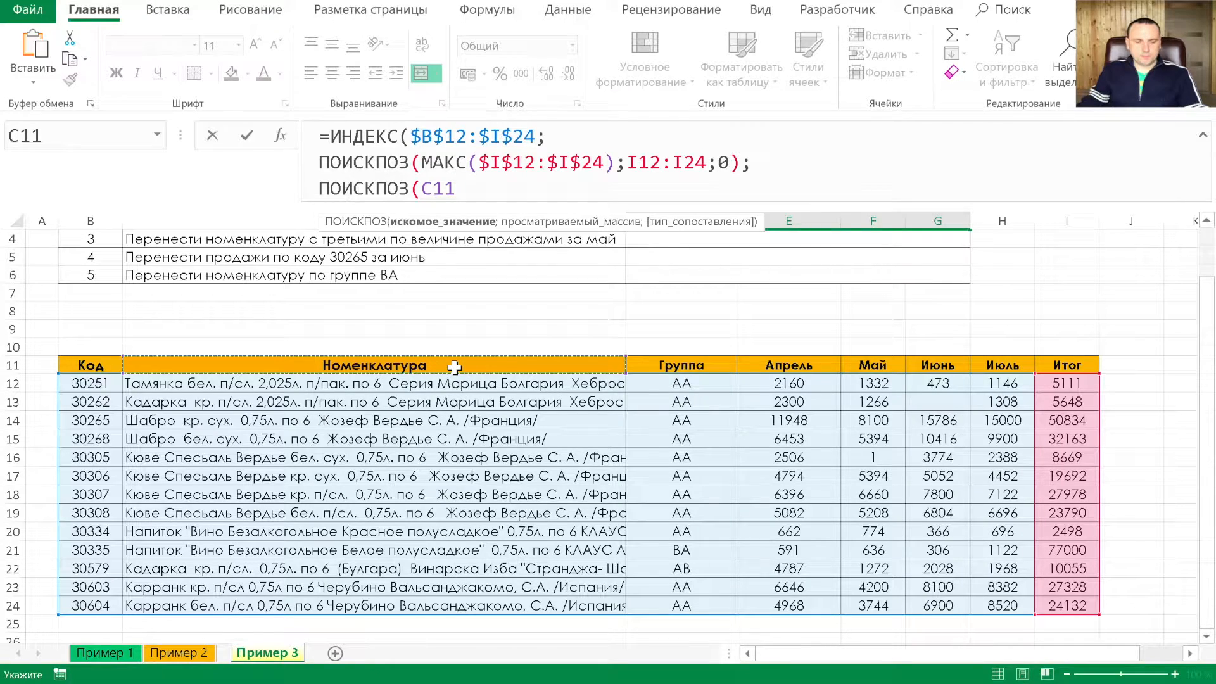
Set the second ПОИСКПОЗ in D3 to search the header row $B$11:$I$11 with match type 0 and enter the formula
{"action": "type", "text": ";"}
{"action": "left_click_drag", "start_coordinate": [104, 364], "coordinate": [1055, 366]}
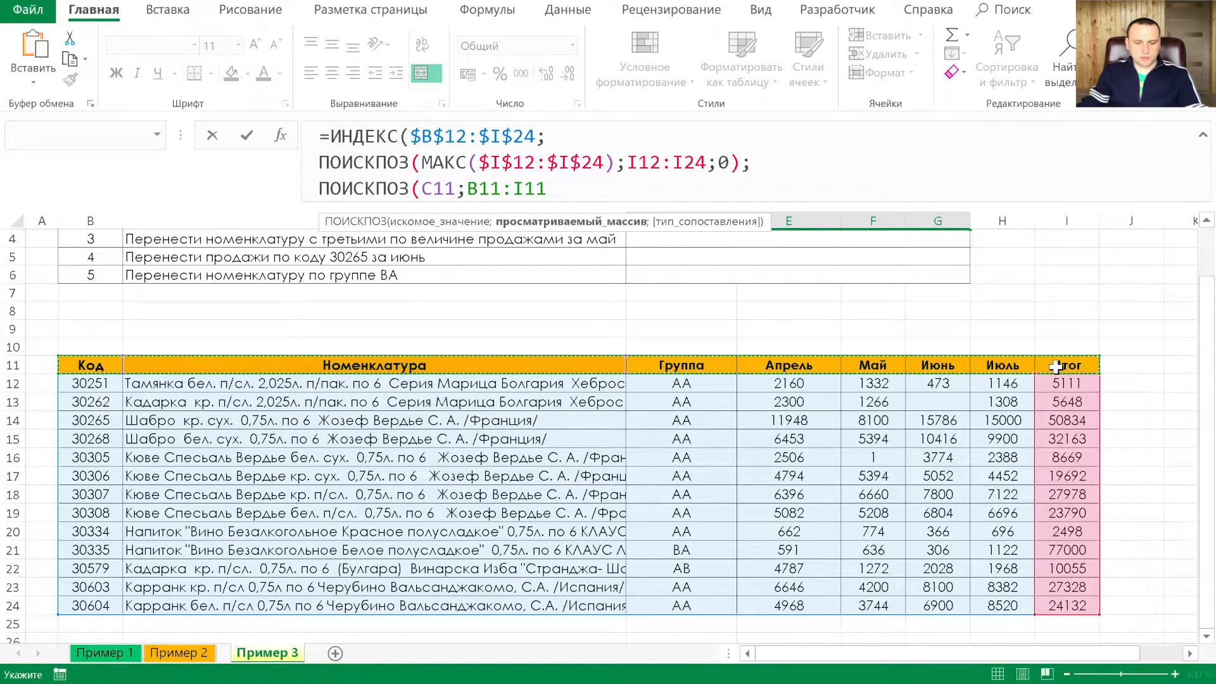
{"action": "left_click_drag", "start_coordinate": [468, 365], "coordinate": [1051, 365]}
{"action": "left_click_drag", "start_coordinate": [123, 371], "coordinate": [1060, 372]}
{"action": "key", "text": "F4"}
{"action": "type", "text": ";"}
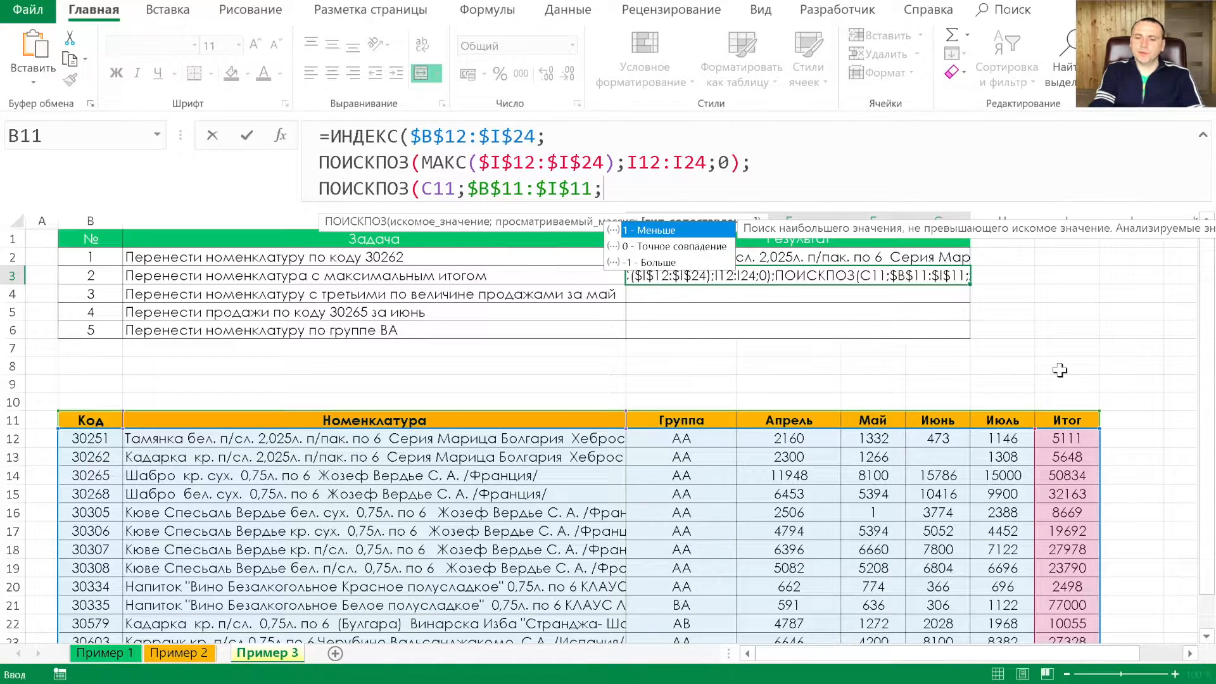
{"action": "type", "text": "0))"}
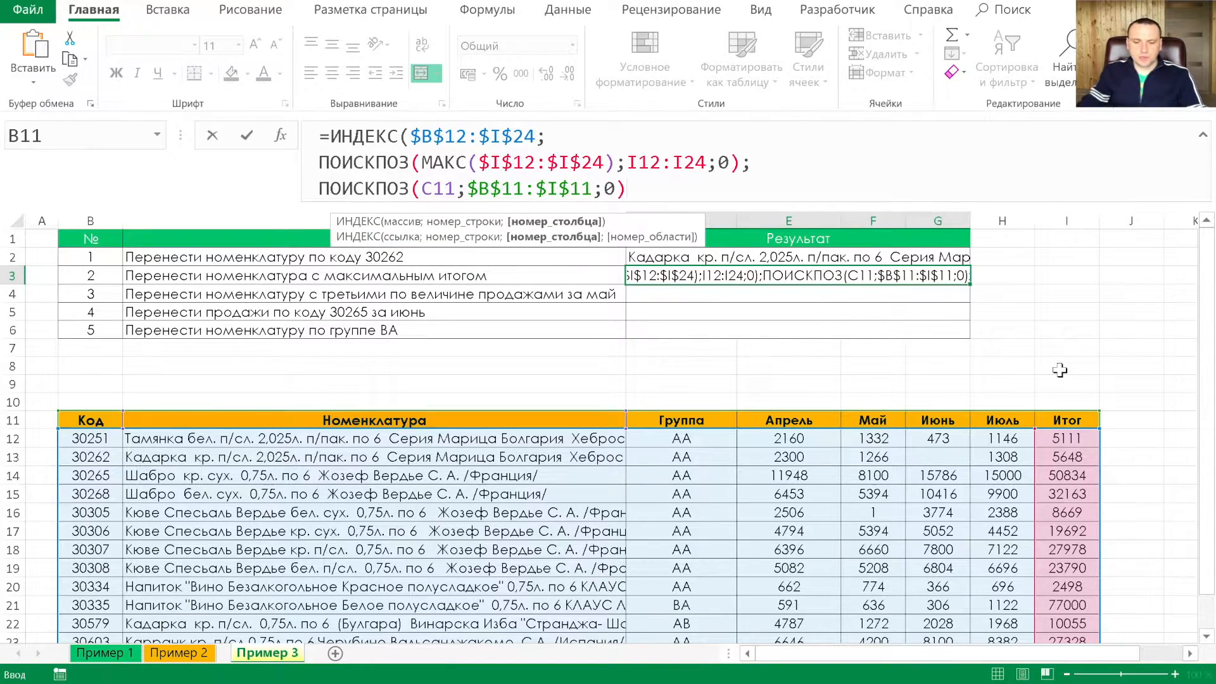
{"action": "key", "text": "Return"}
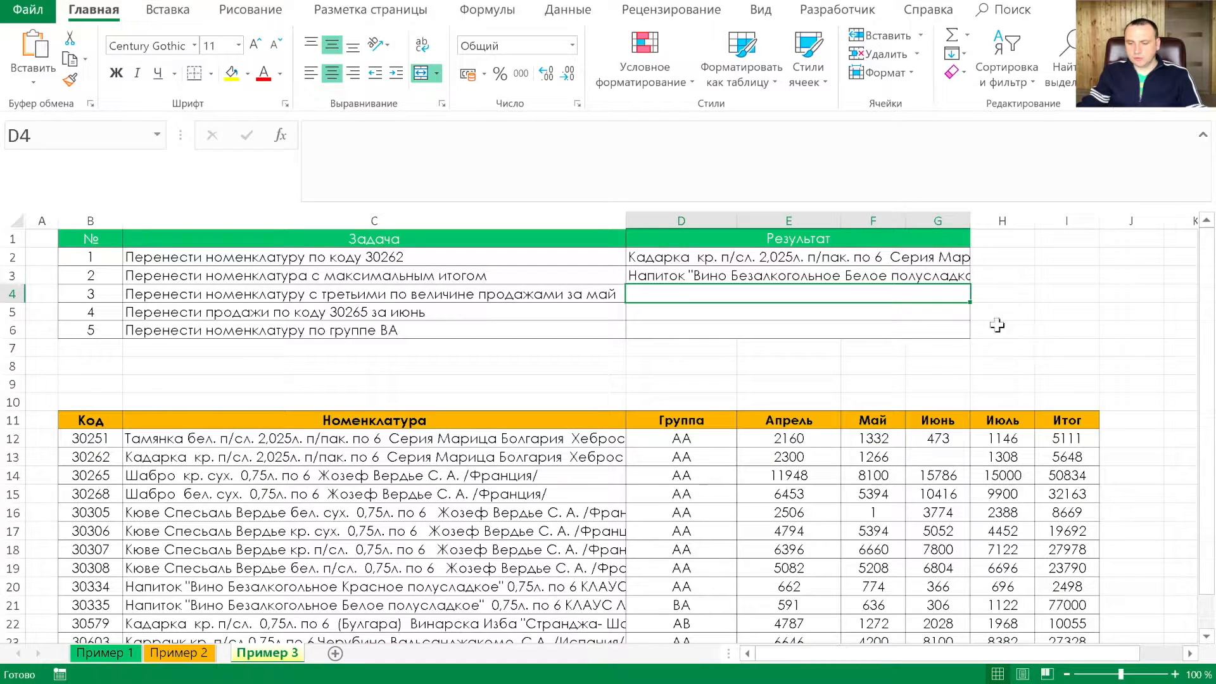
Compare the D3 result and formula with the maximum Итог row, product cell C21 and header C11, ending on result cell D4
{"action": "left_click", "coordinate": [852, 279]}
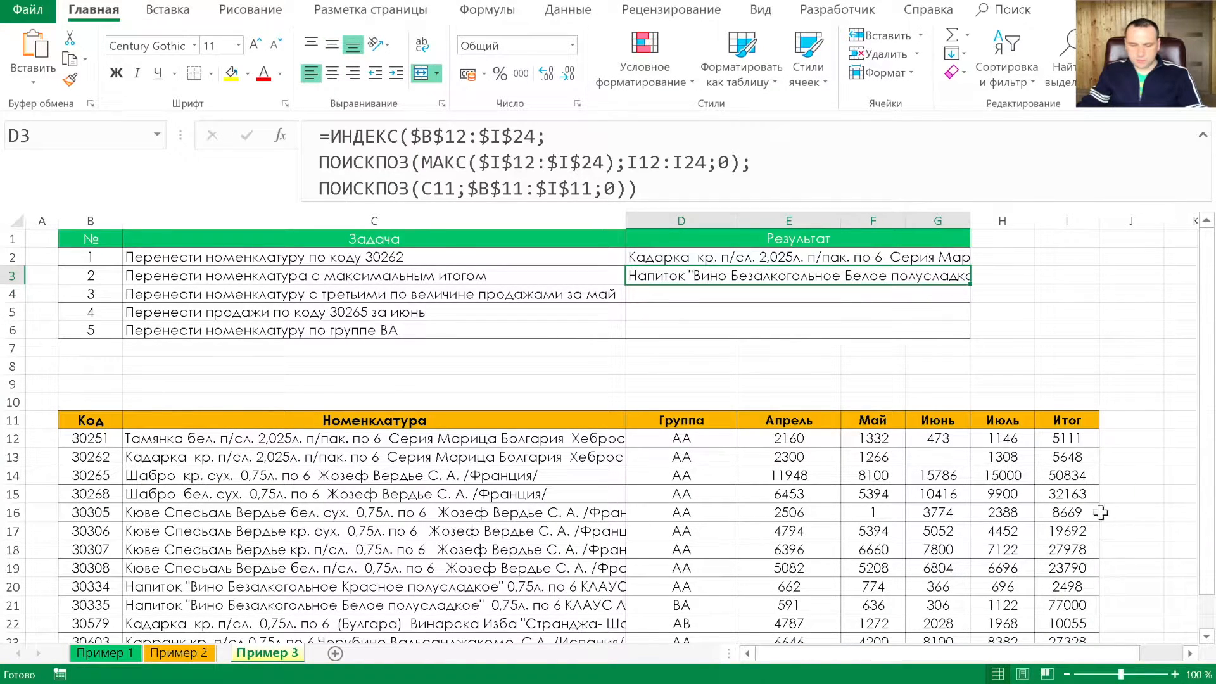
{"action": "left_click_drag", "start_coordinate": [1067, 604], "coordinate": [518, 605]}
{"action": "left_click", "coordinate": [449, 605]}
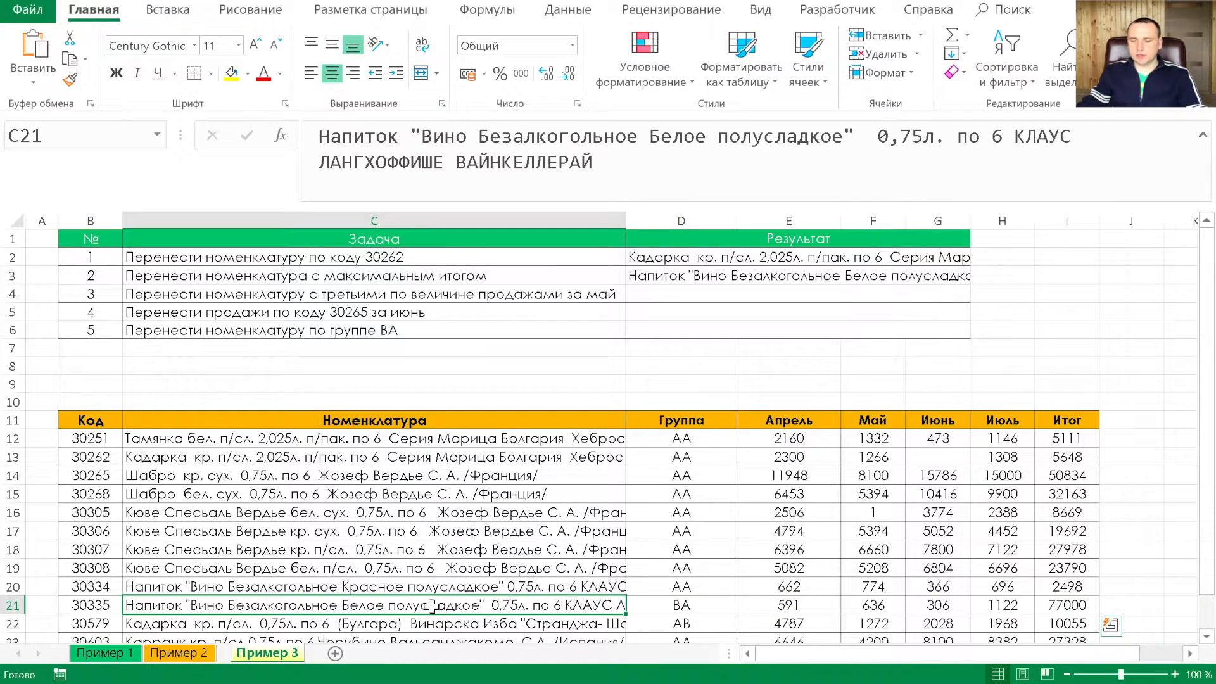
{"action": "left_click", "coordinate": [684, 278]}
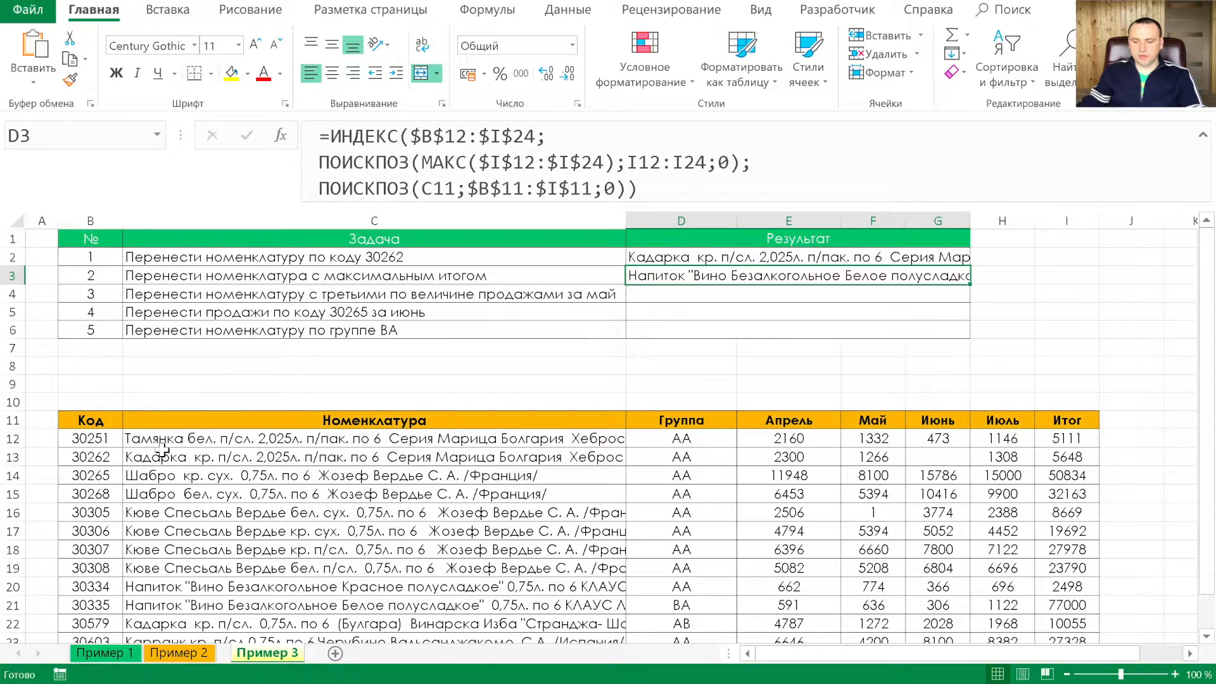
{"action": "left_click_drag", "start_coordinate": [1067, 605], "coordinate": [842, 602]}
{"action": "left_click", "coordinate": [719, 280]}
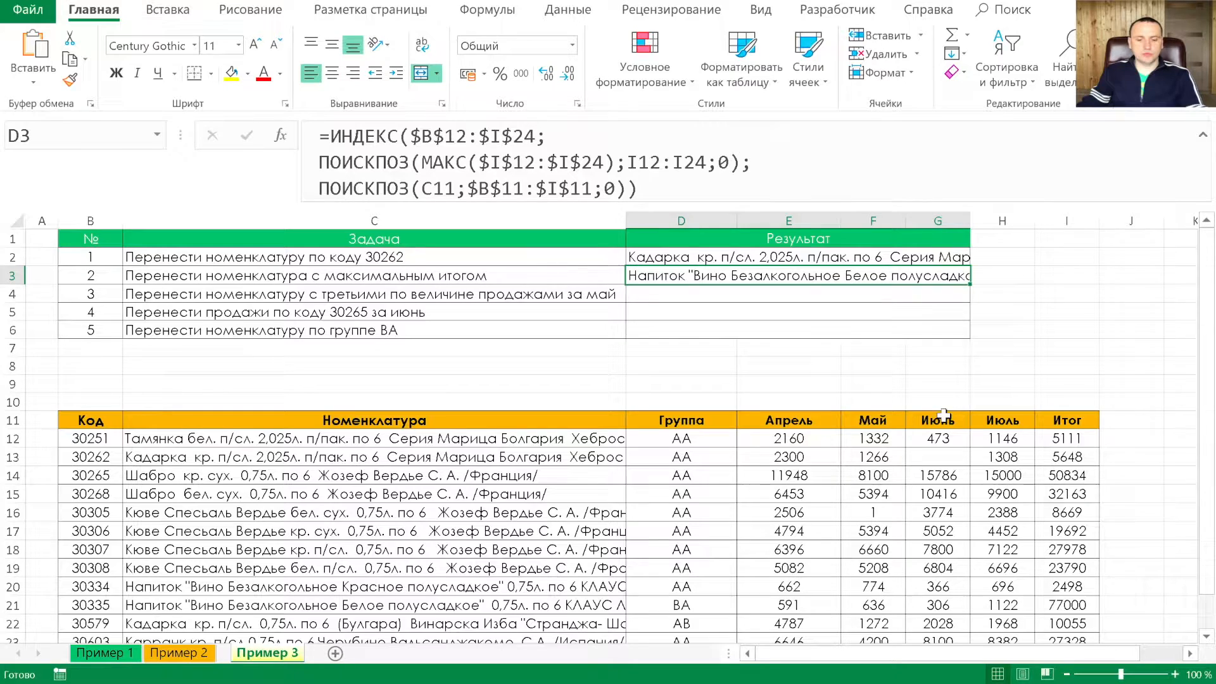
{"action": "left_click", "coordinate": [458, 424]}
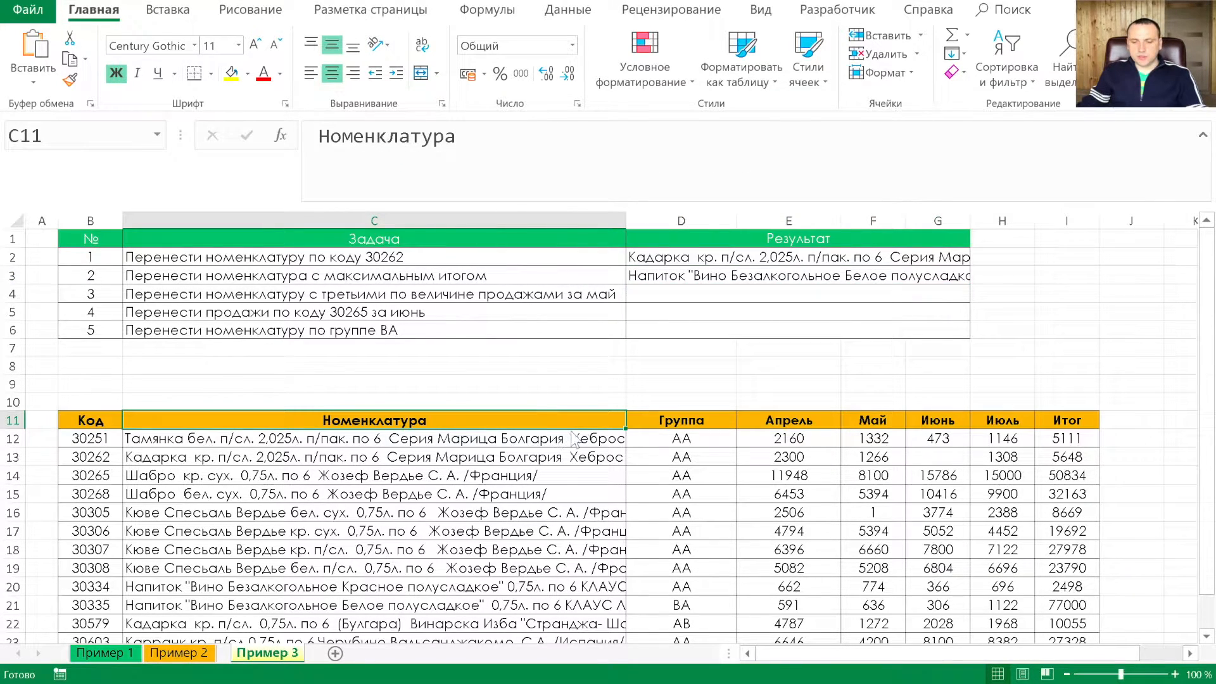
{"action": "left_click", "coordinate": [661, 278]}
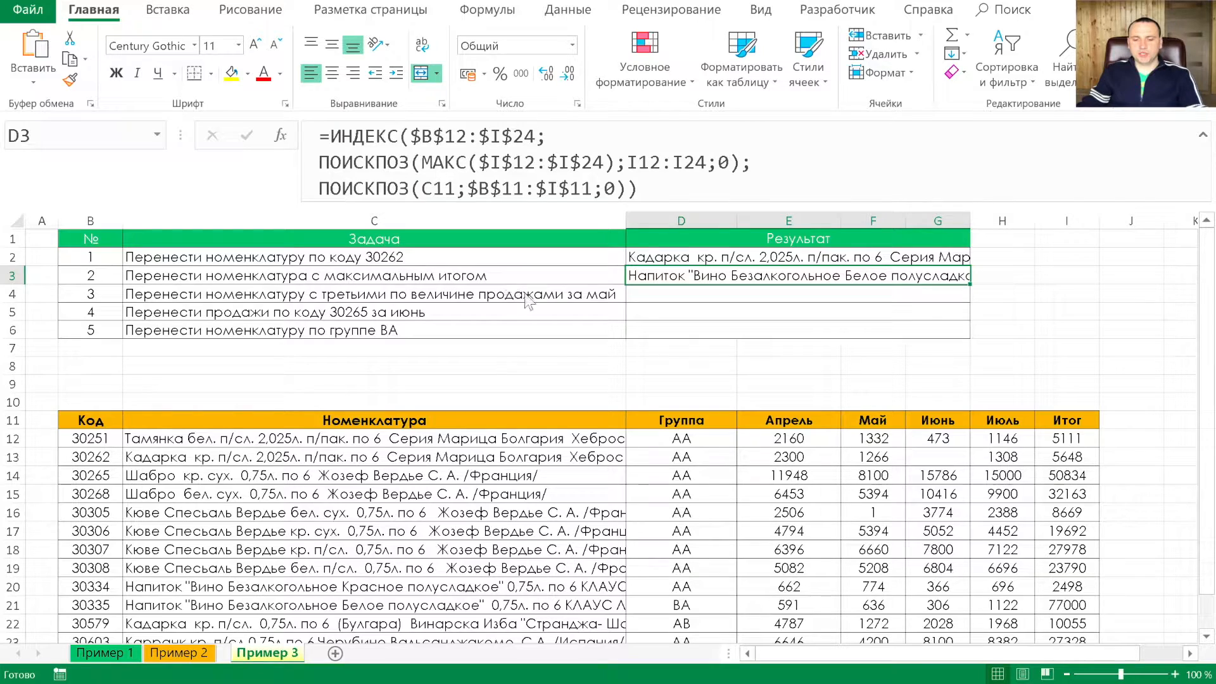
{"action": "left_click", "coordinate": [672, 297]}
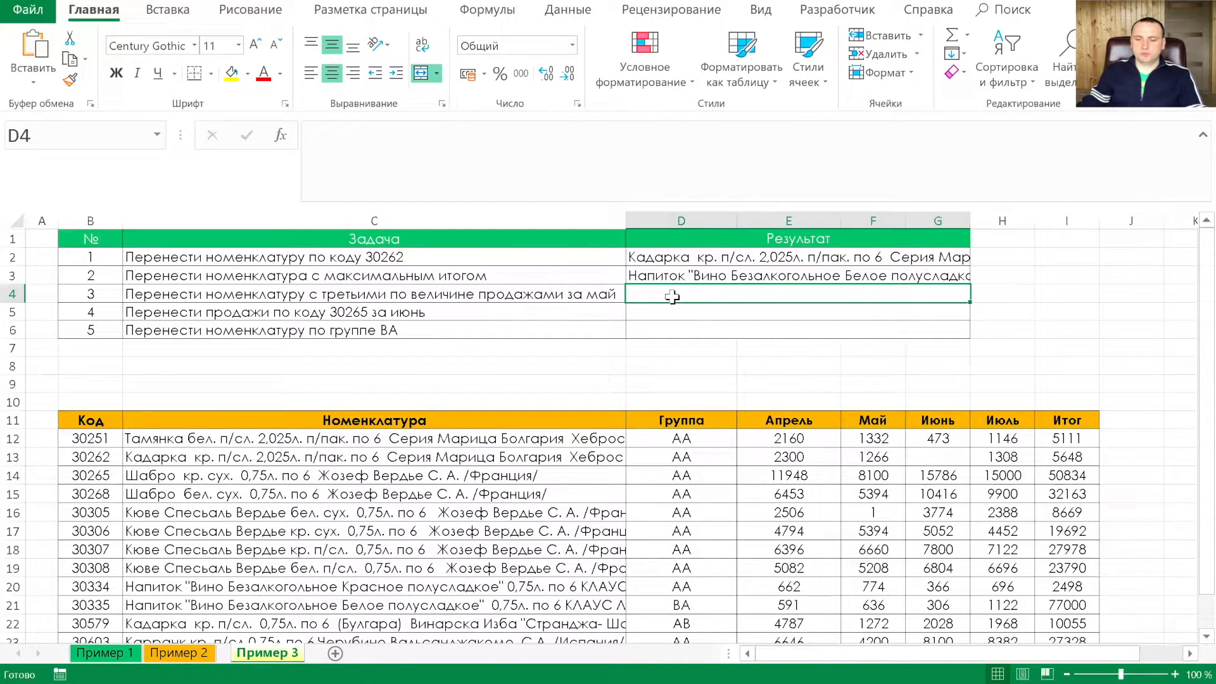
Copy the D3 formula down to D4 and clear the arguments of its first ПОИСКПОЗ
{"action": "left_click", "coordinate": [703, 276]}
{"action": "left_click_drag", "start_coordinate": [970, 285], "coordinate": [893, 309]}
{"action": "left_click", "coordinate": [785, 297]}
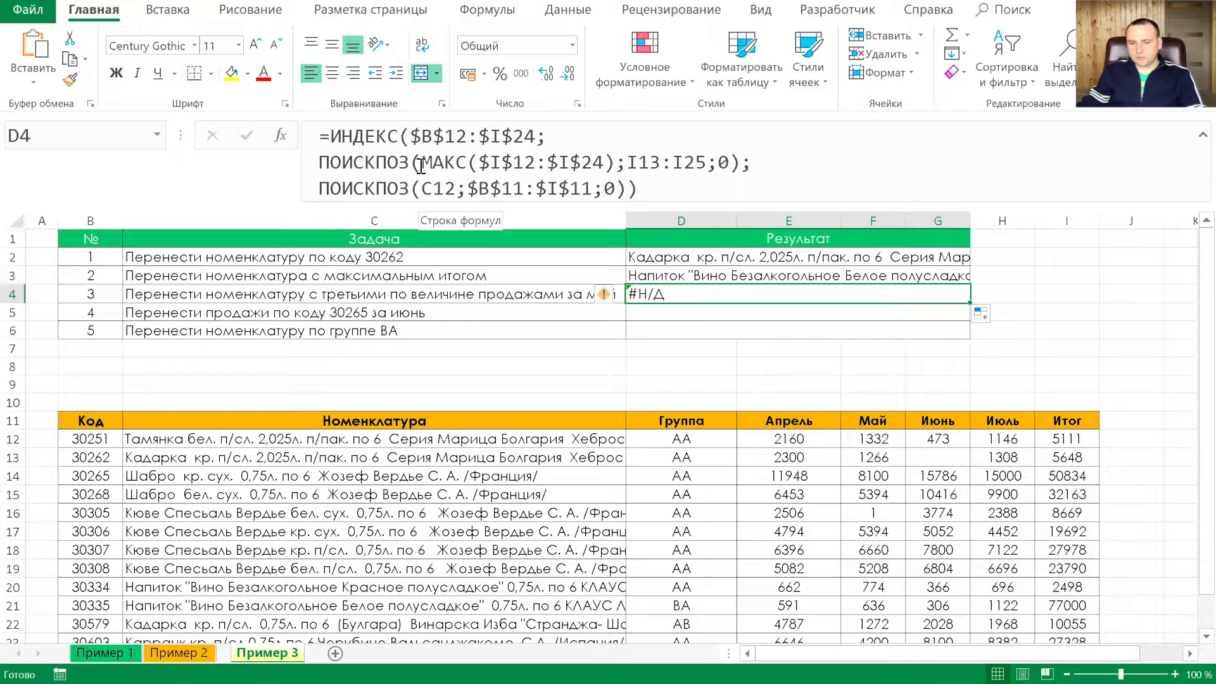
{"action": "left_click_drag", "start_coordinate": [609, 164], "coordinate": [730, 163]}
{"action": "key", "text": "Delete"}
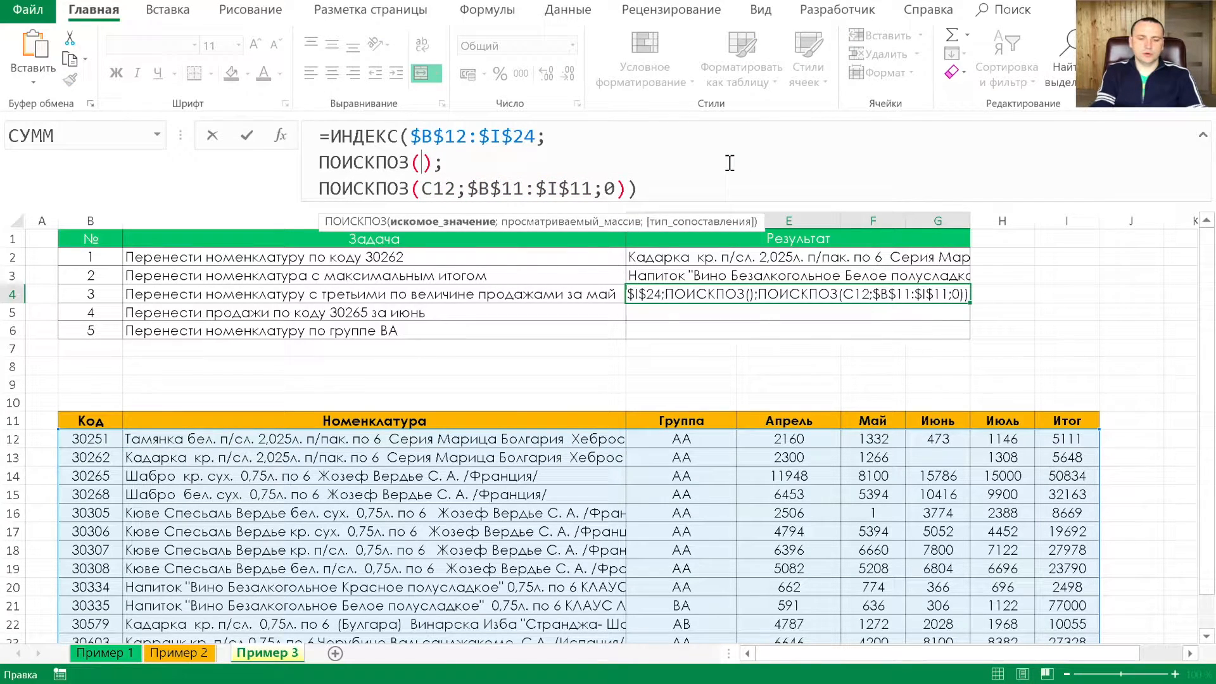
Nest НАИБОЛЬШИЙ over the Май range F12:F24 with k 3 as the lookup value of the first ПОИСКПОЗ in D4
{"action": "type", "text": "на"}
{"action": "key", "text": "Tab"}
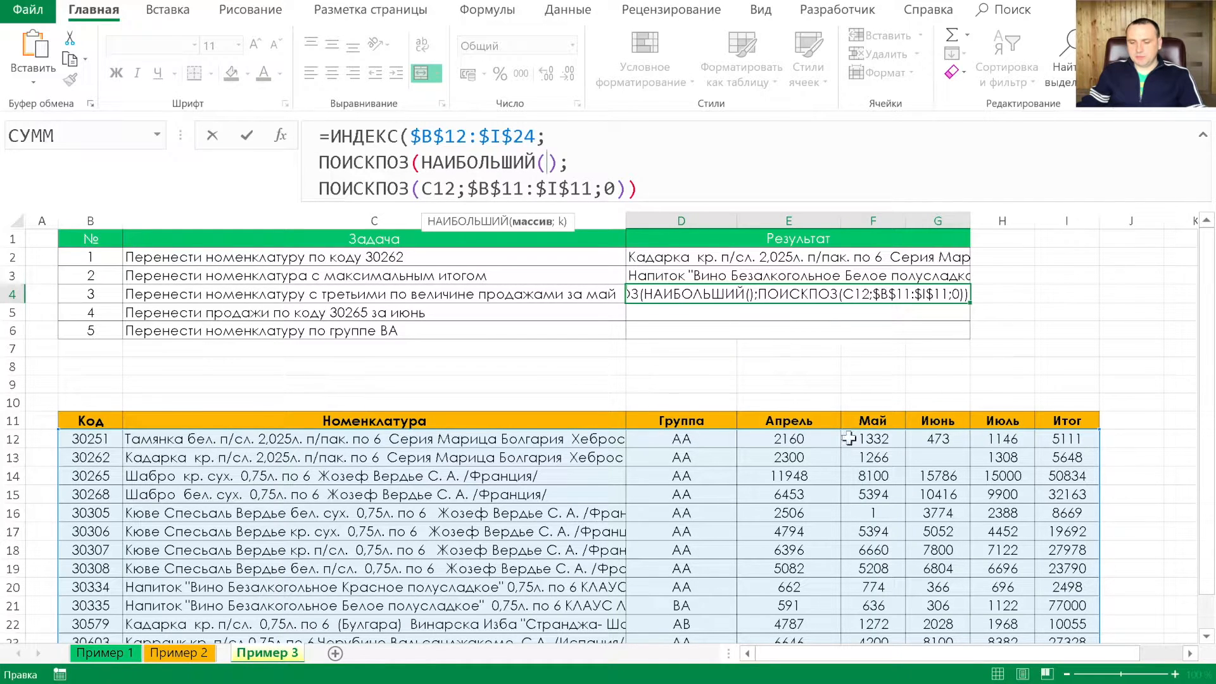
{"action": "left_click_drag", "start_coordinate": [885, 437], "coordinate": [874, 627]}
{"action": "type", "text": ";"}
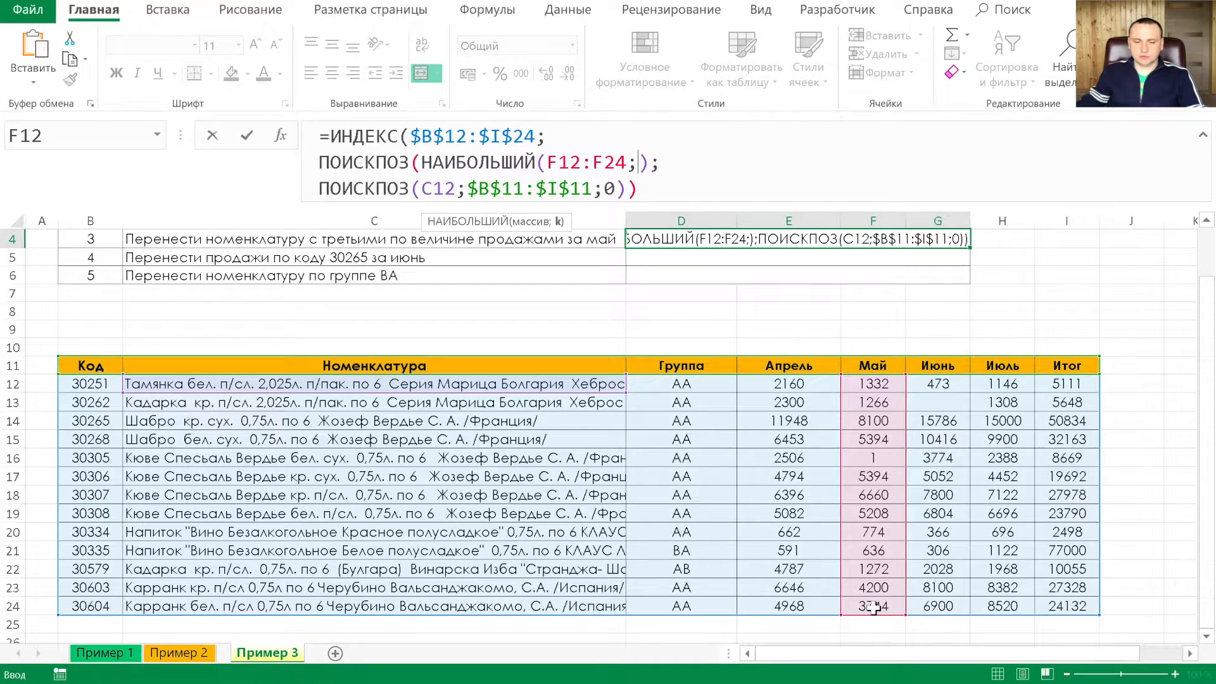
{"action": "type", "text": "3"}
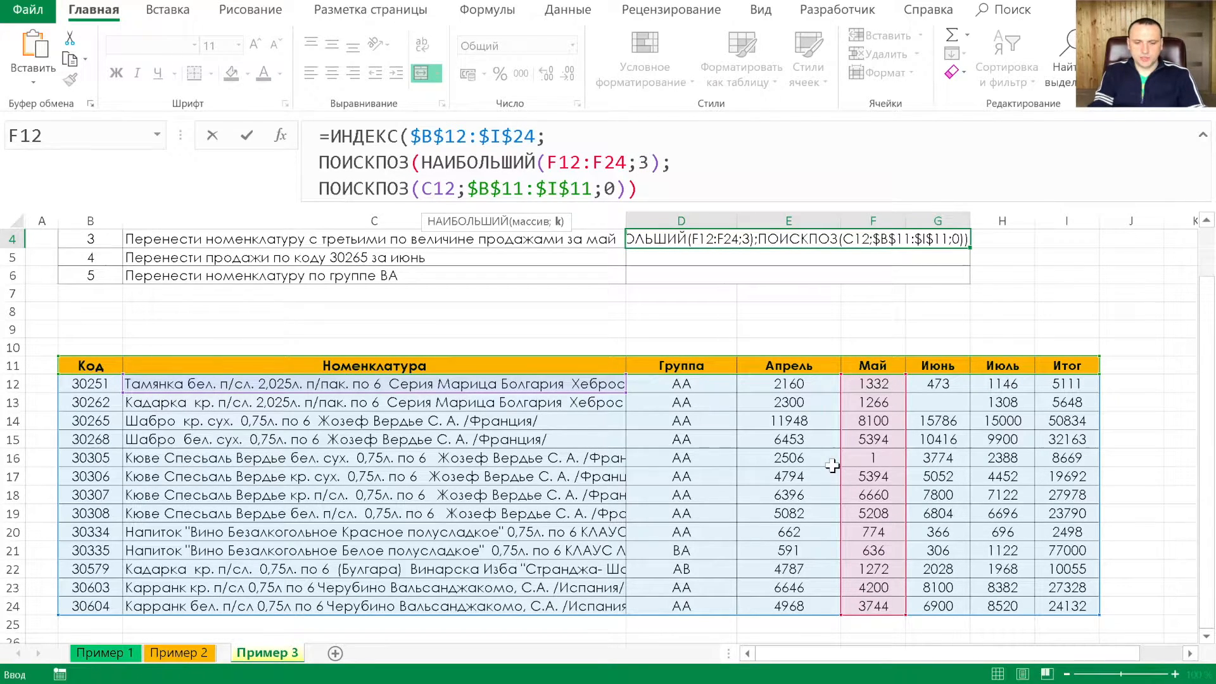
{"action": "type", "text": ")"}
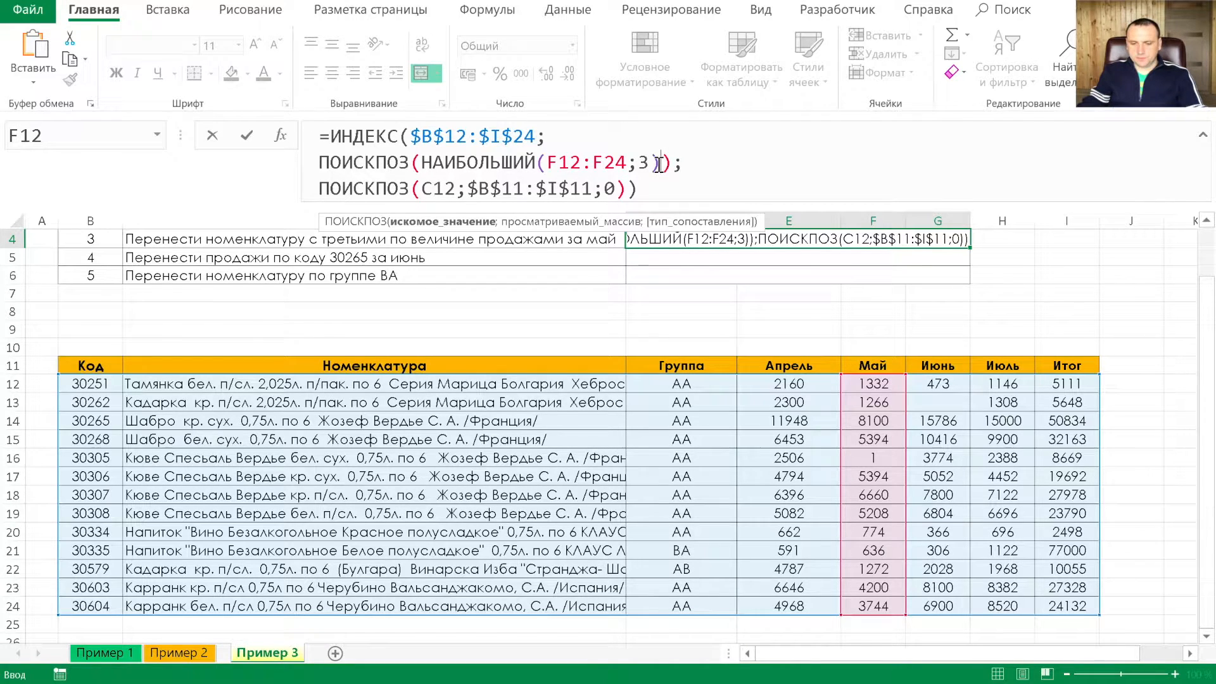
Set F12:F24 as the lookup array of the first ПОИСКПОЗ in D4 with match type 0 and enter the formula
{"action": "type", "text": ";"}
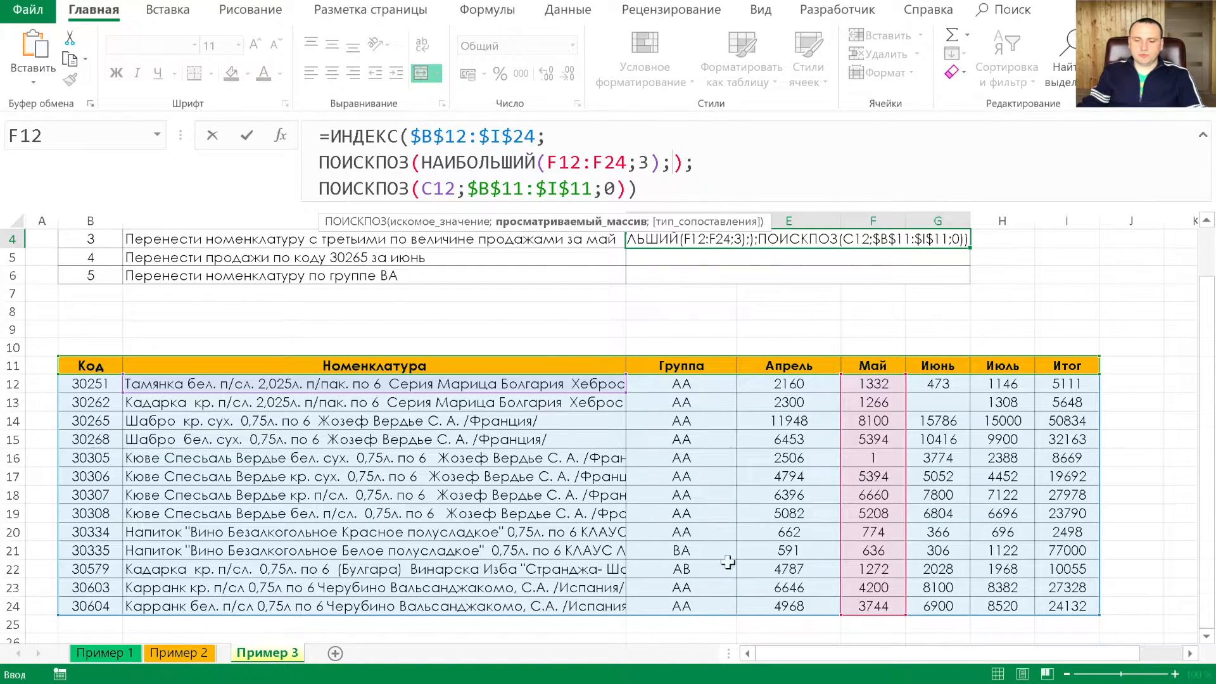
{"action": "left_click_drag", "start_coordinate": [873, 384], "coordinate": [869, 603]}
{"action": "type", "text": ";"}
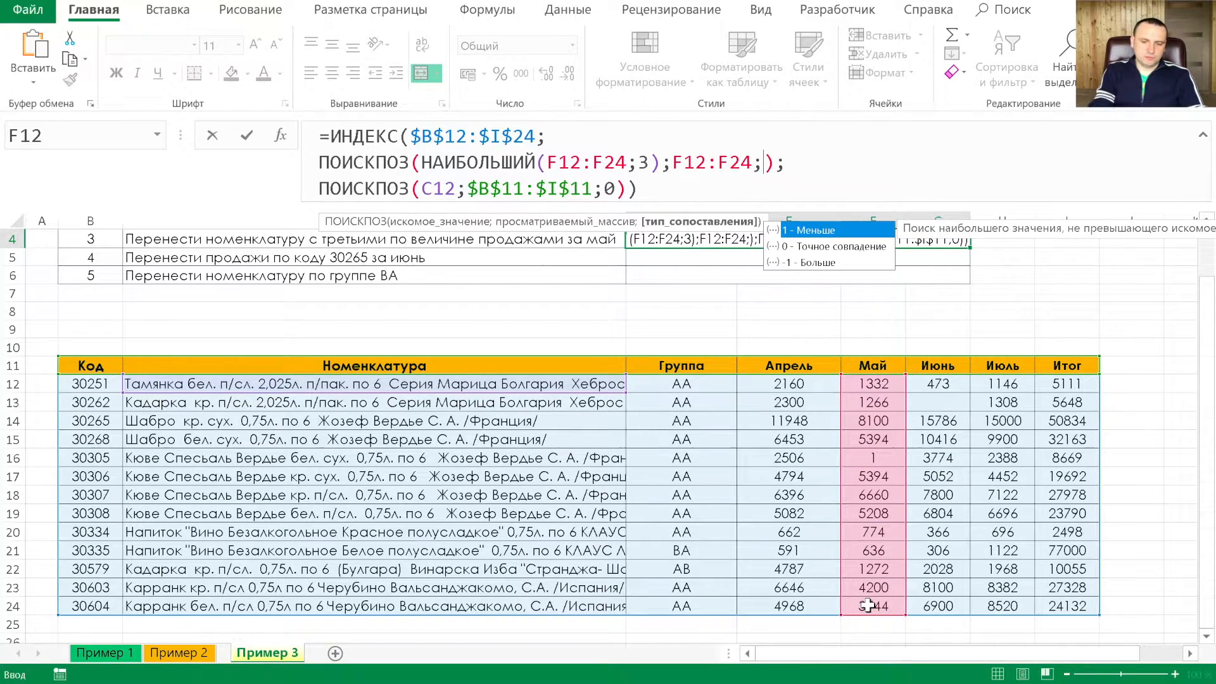
{"action": "type", "text": "0"}
{"action": "key", "text": "Return"}
{"action": "key", "text": "Up"}
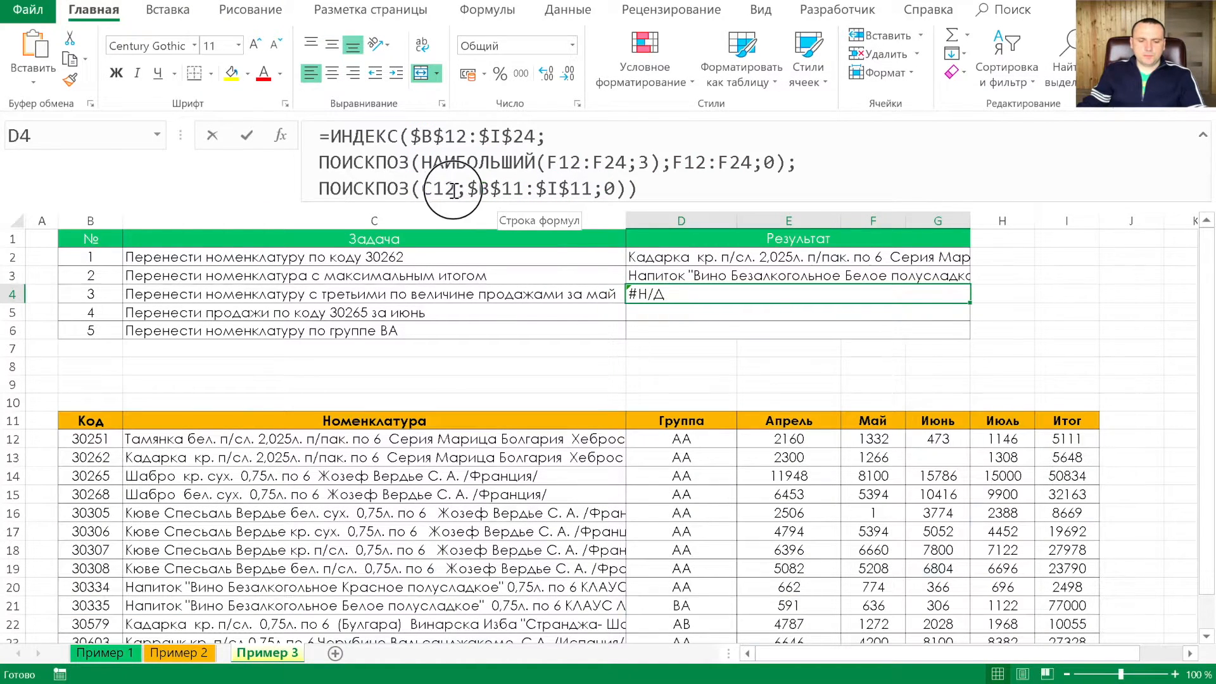
Replace C12 in the second ПОИСКПОЗ of D4 with absolute header reference $C$11, then compare the result with row 15
{"action": "left_click", "coordinate": [428, 190]}
{"action": "left_click_drag", "start_coordinate": [428, 190], "coordinate": [419, 190]}
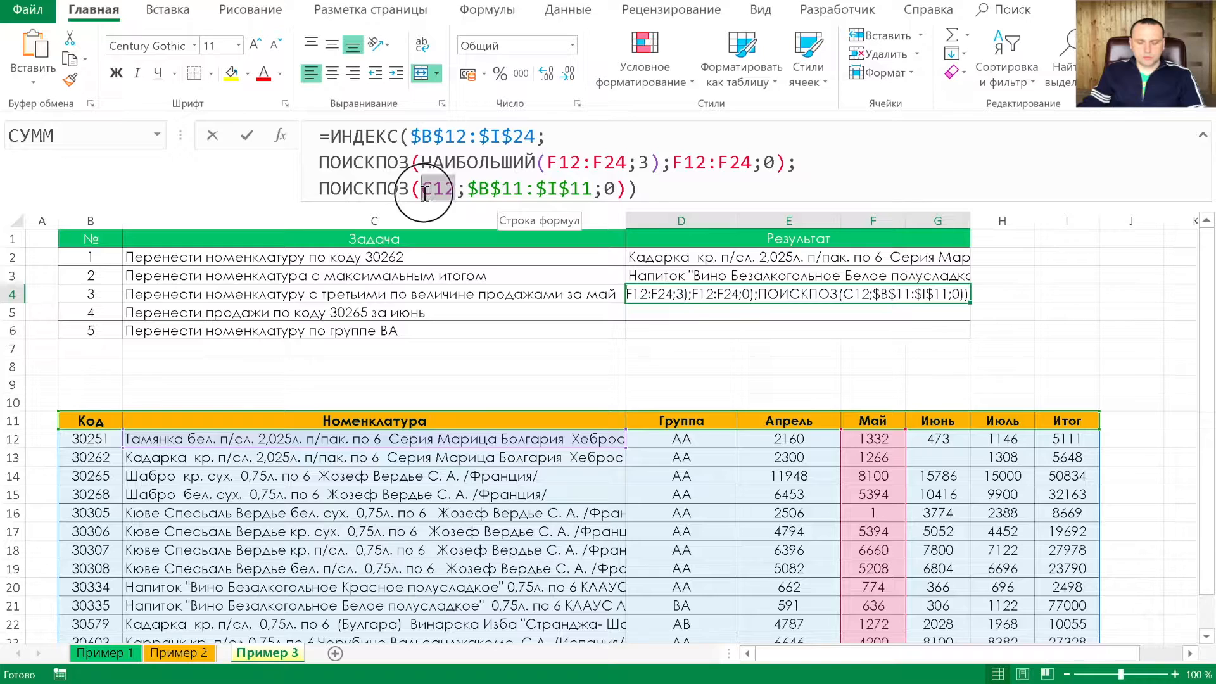
{"action": "left_click", "coordinate": [494, 419]}
{"action": "key", "text": "F4"}
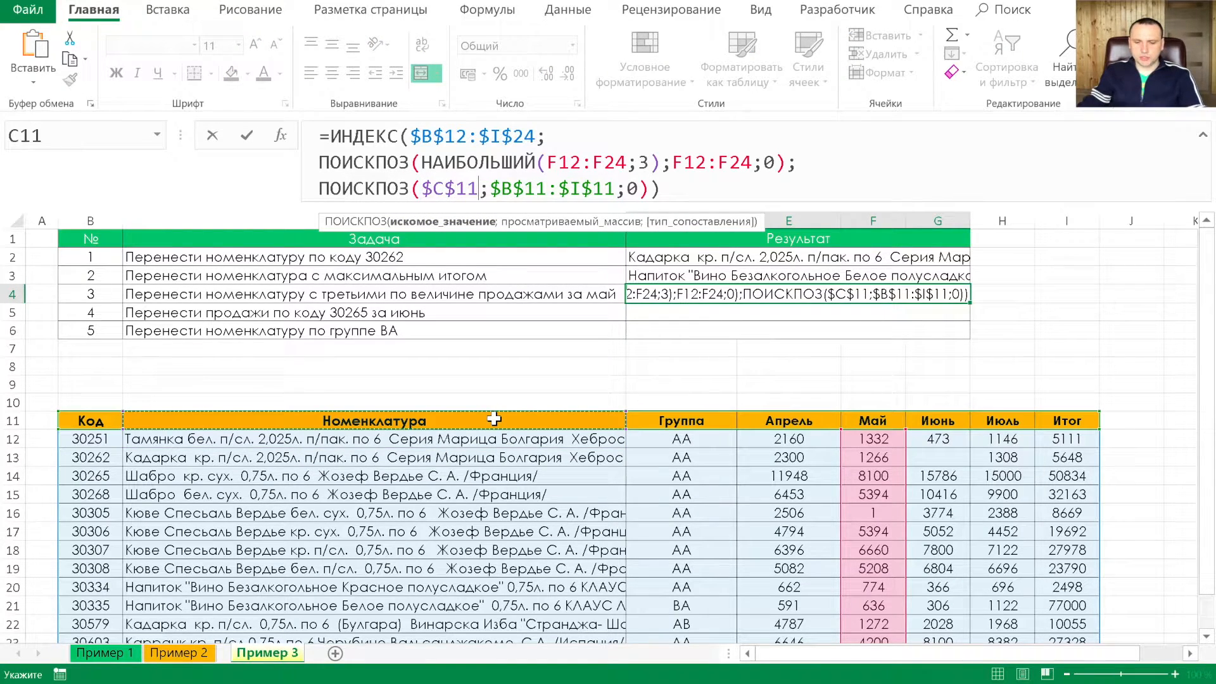
{"action": "key", "text": "Return"}
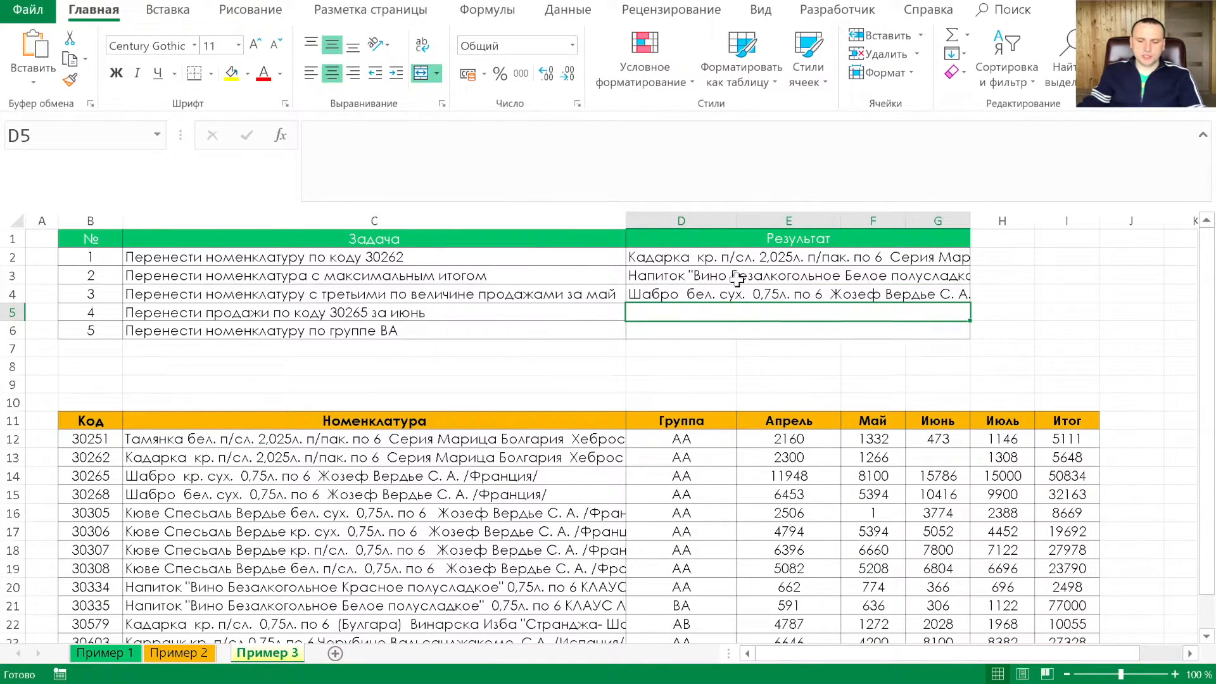
{"action": "left_click_drag", "start_coordinate": [888, 494], "coordinate": [788, 494]}
{"action": "left_click_drag", "start_coordinate": [543, 469], "coordinate": [183, 492]}
{"action": "left_click", "coordinate": [184, 492]}
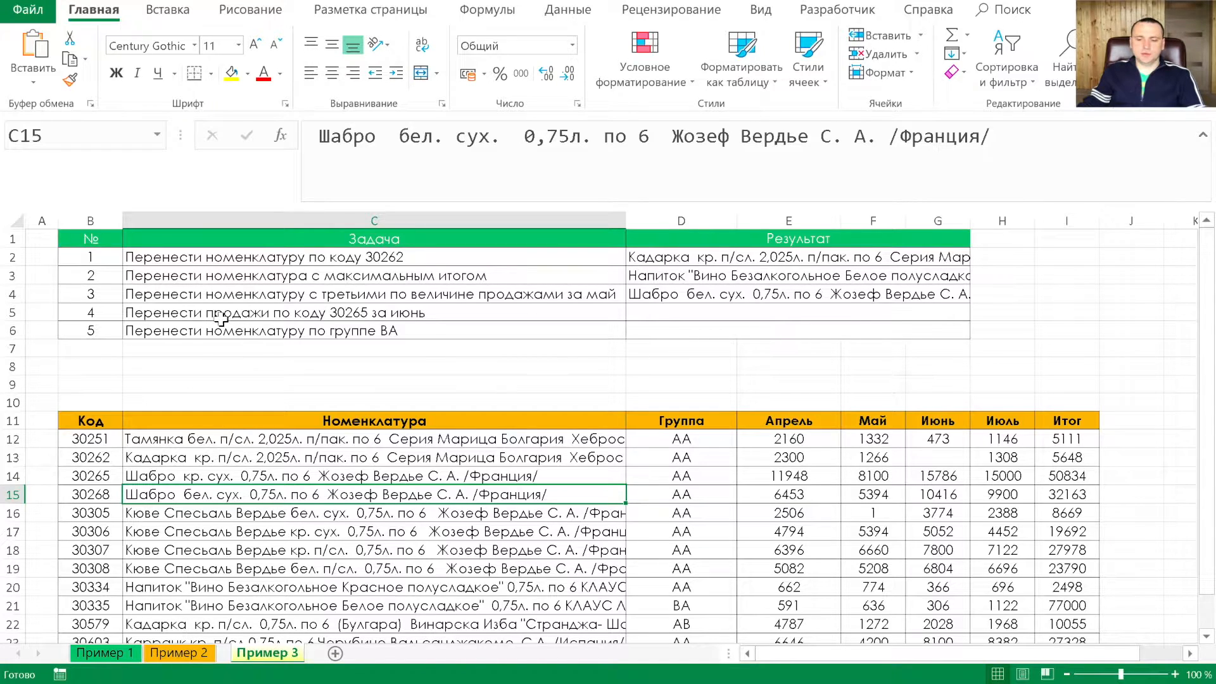
Copy the D4 formula down to D5 and remove the arguments of its first ПОИСКПОЗ
{"action": "left_click", "coordinate": [852, 294]}
{"action": "left_click_drag", "start_coordinate": [970, 303], "coordinate": [964, 318]}
{"action": "left_click", "coordinate": [904, 311]}
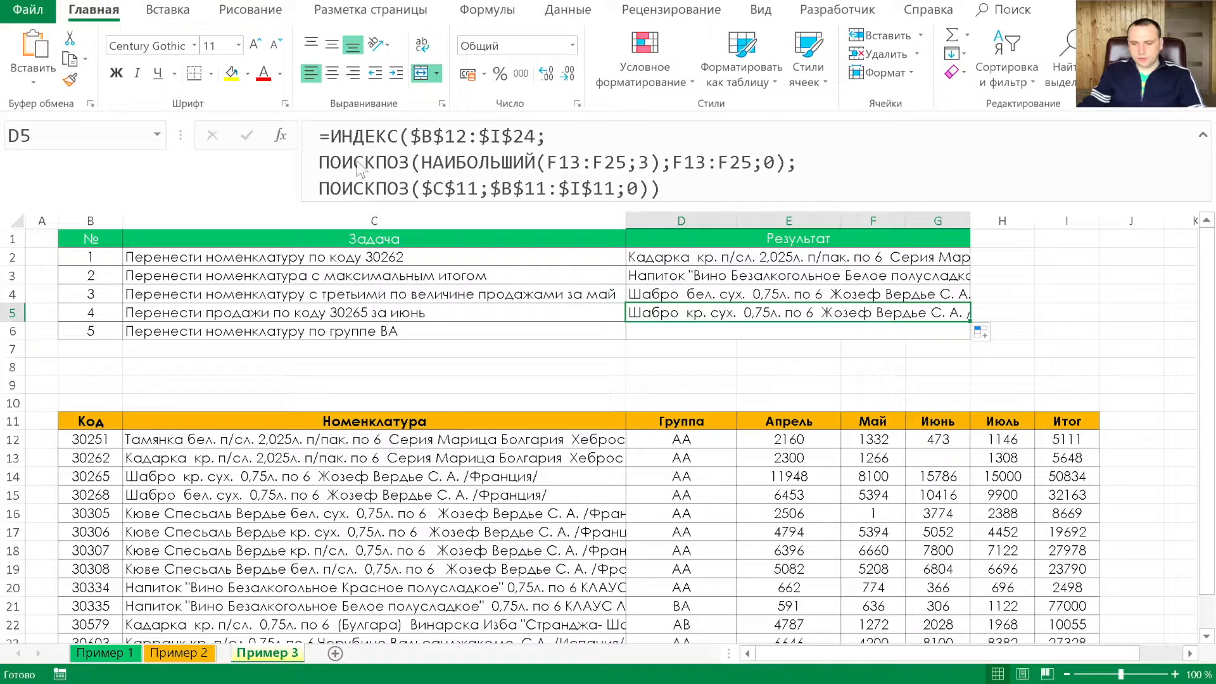
{"action": "left_click_drag", "start_coordinate": [421, 163], "coordinate": [793, 163]}
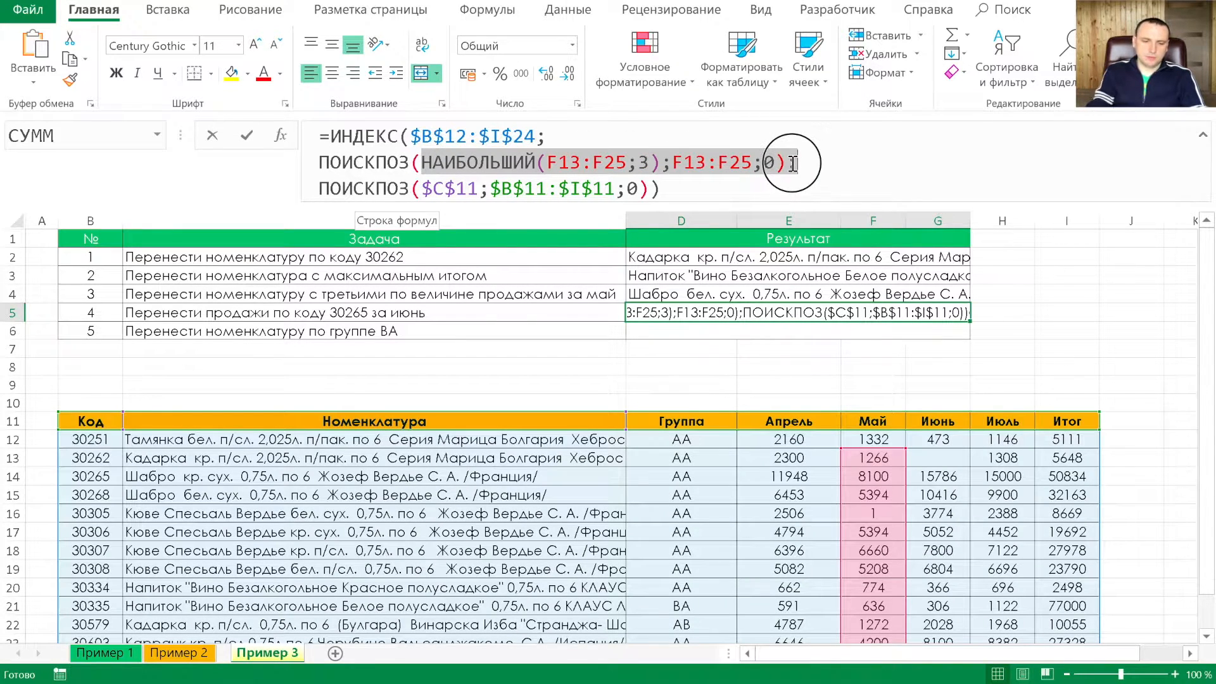
{"action": "key", "text": "BackSpace"}
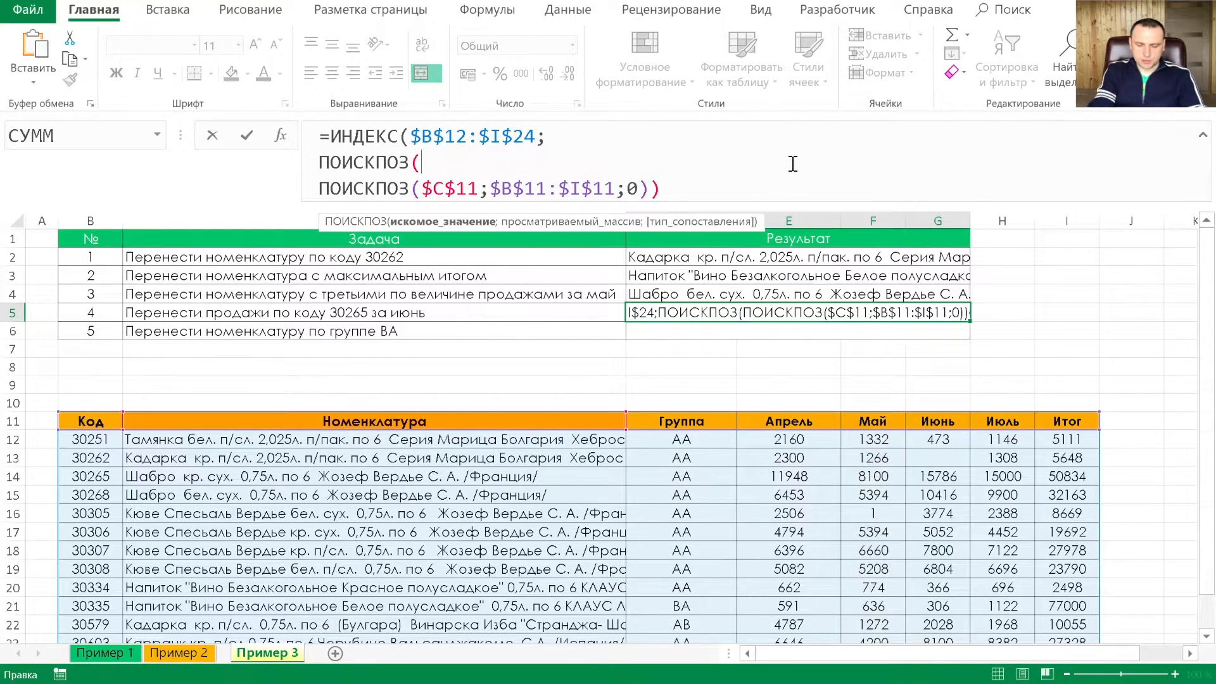
Make the first ПОИСКПОЗ in D5 look up 30265 in the Код range B12:B24 with match type 0 and enter the formula
{"action": "type", "text": "3"}
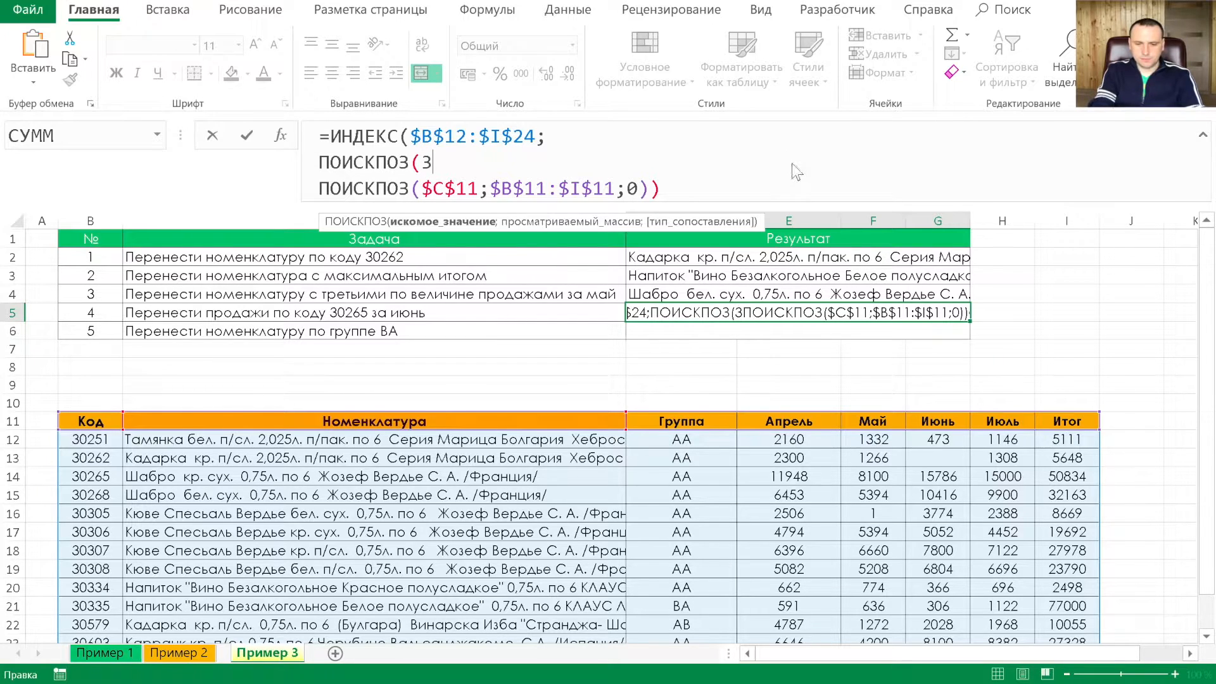
{"action": "type", "text": "0265;"}
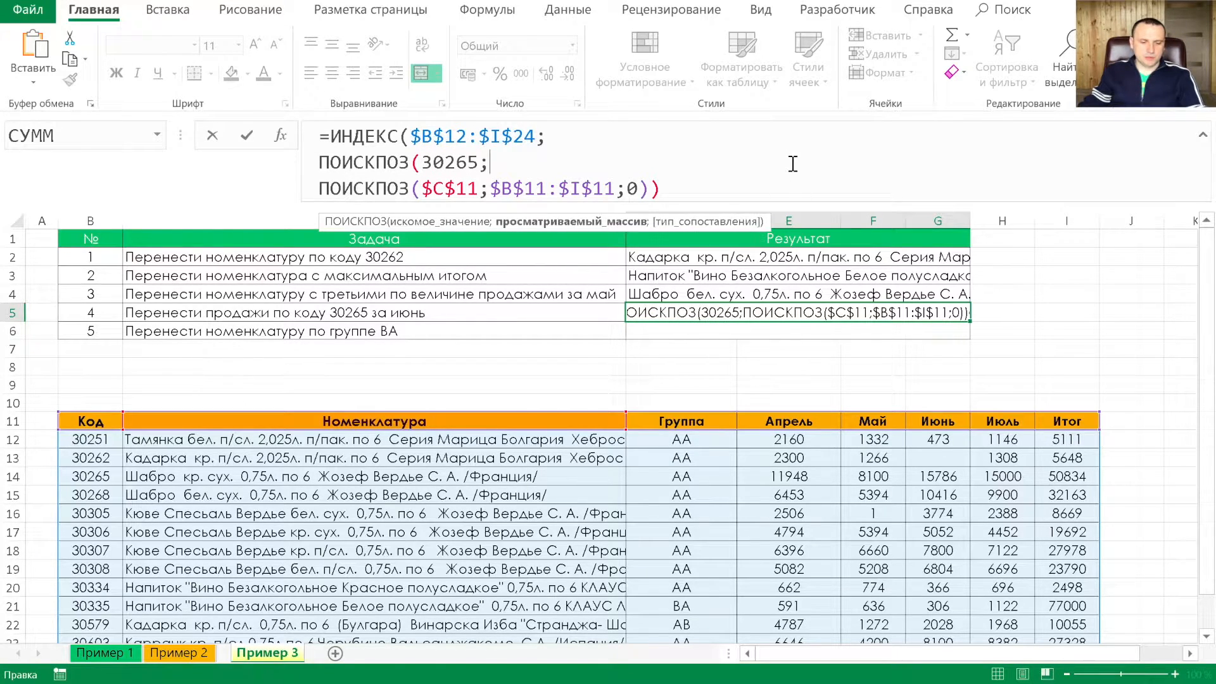
{"action": "left_click_drag", "start_coordinate": [91, 439], "coordinate": [91, 612]}
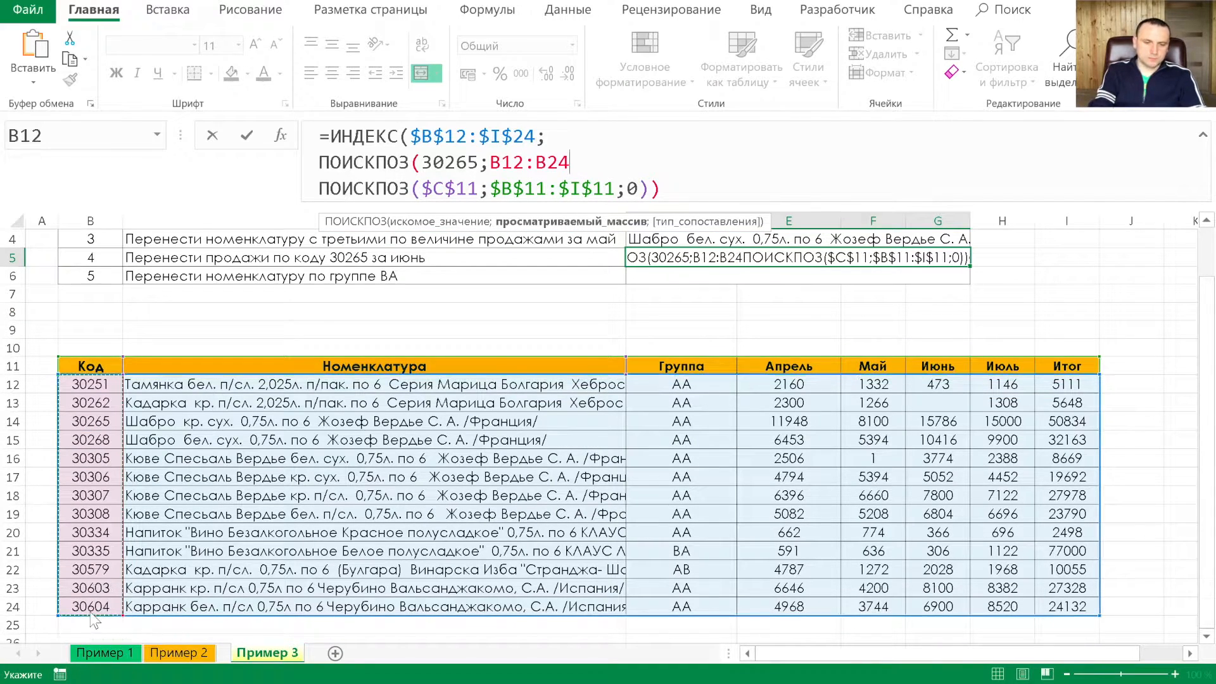
{"action": "type", "text": ";0)"}
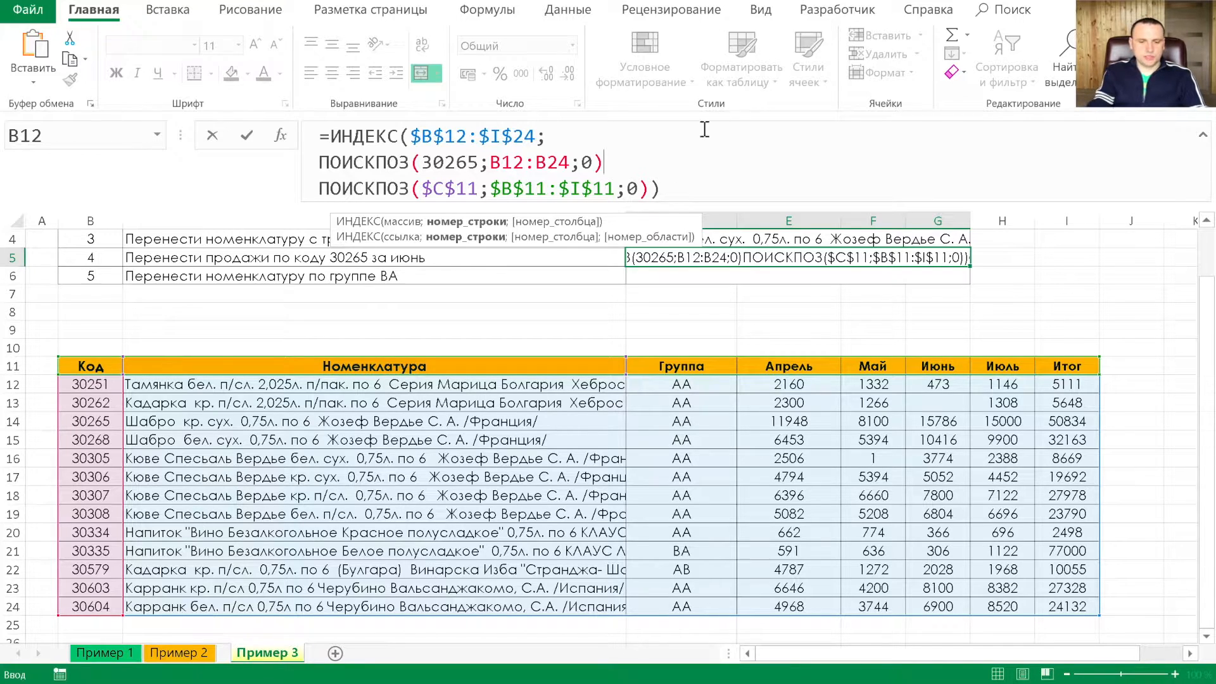
{"action": "type", "text": ";"}
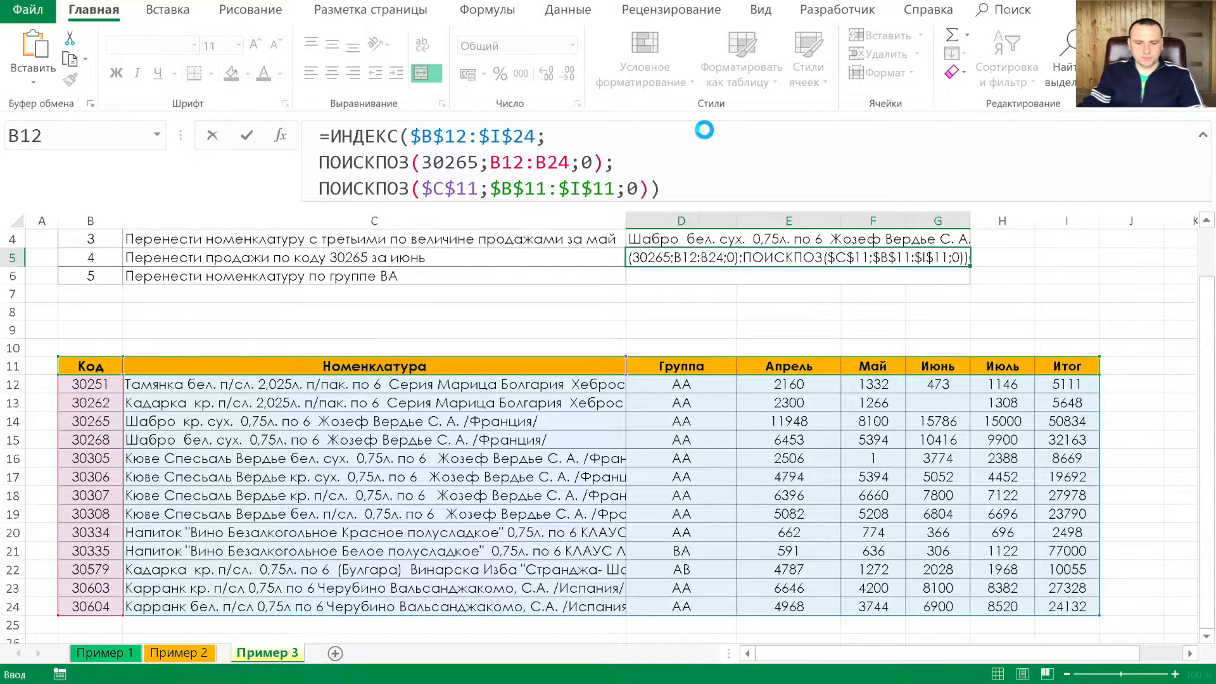
{"action": "key", "text": "Return"}
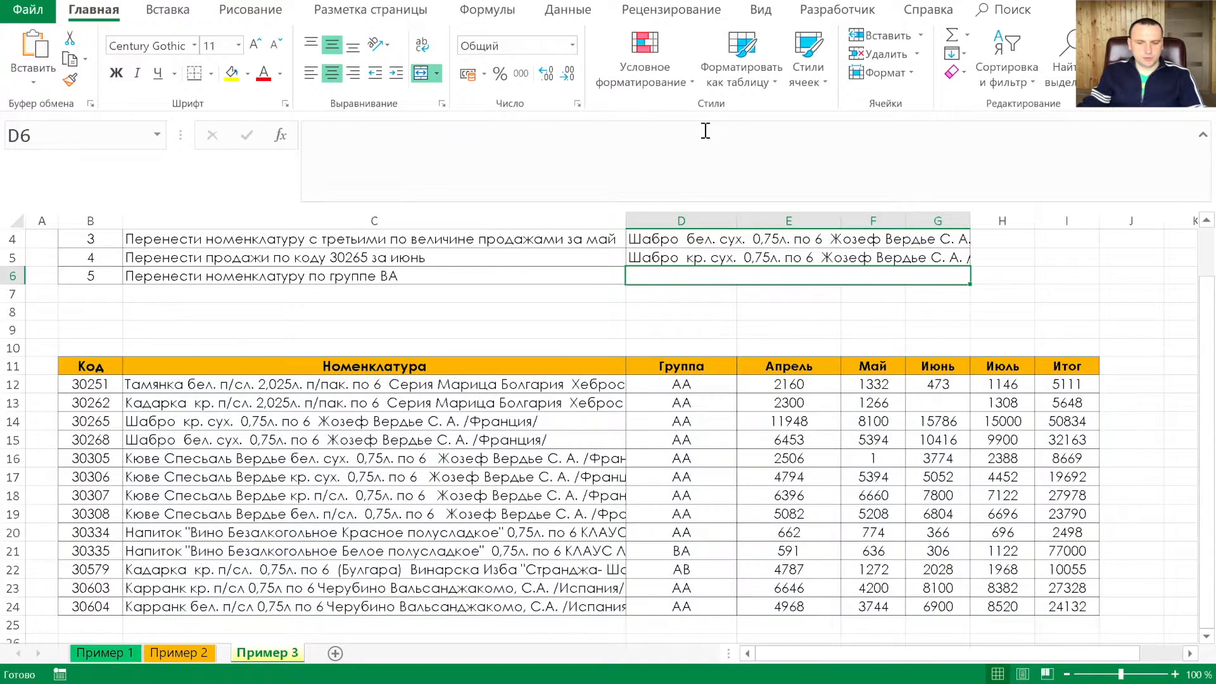
Compare the D5 result with product cell C14 and locate group ВА in the Группа column
{"action": "left_click", "coordinate": [767, 258]}
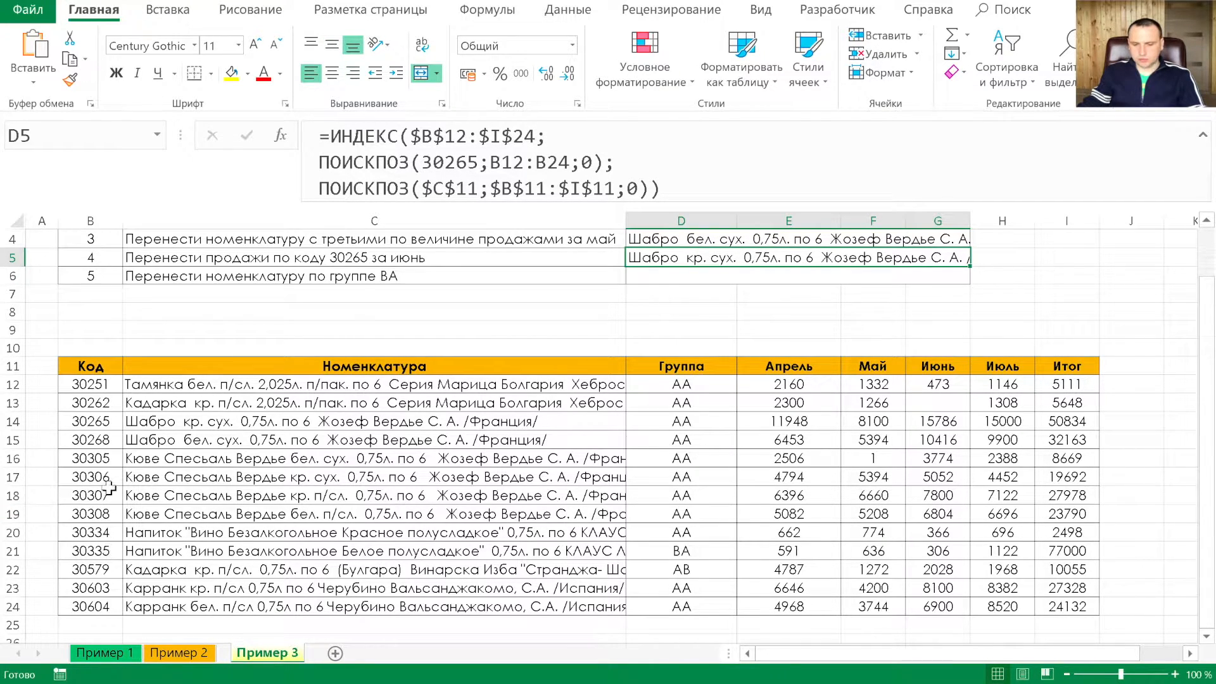
{"action": "left_click", "coordinate": [251, 418]}
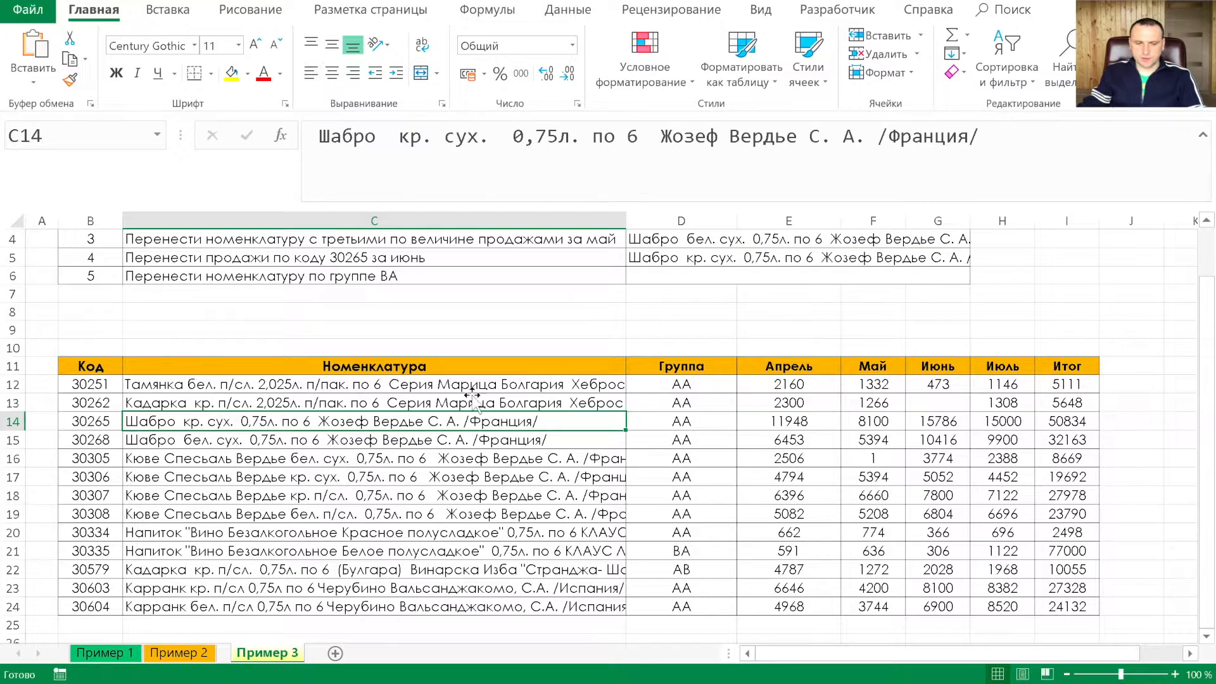
{"action": "scroll", "coordinate": [599, 288], "scroll_direction": "up", "scroll_amount": 1}
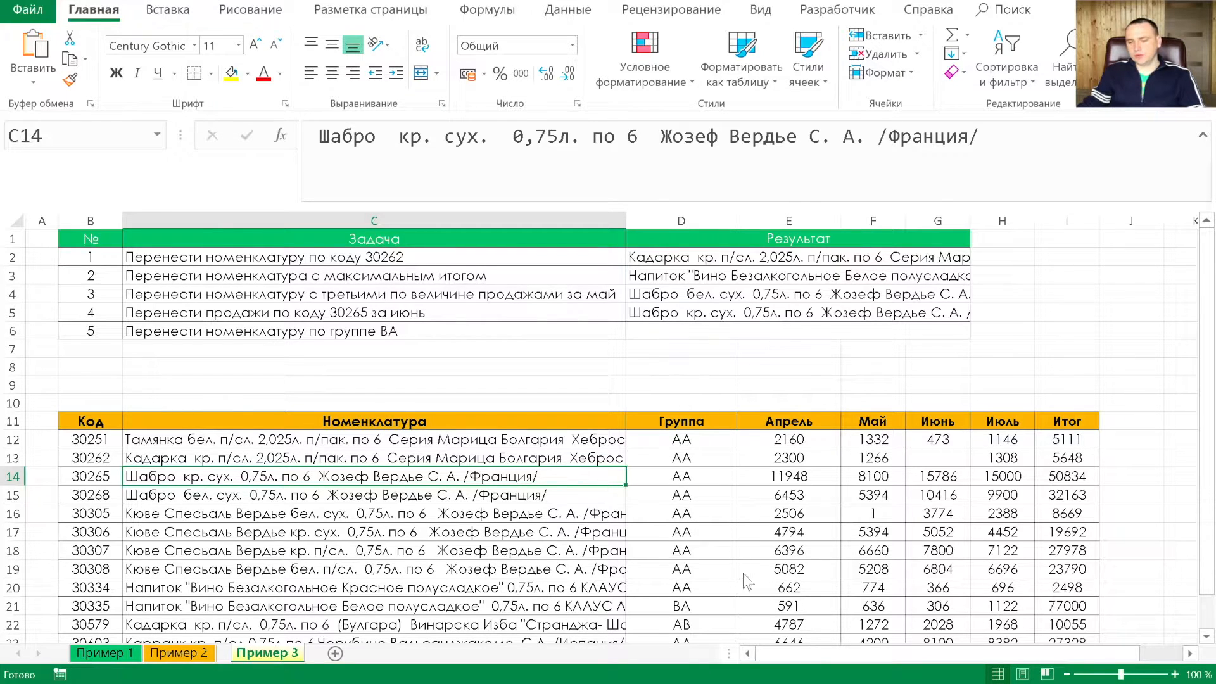
{"action": "scroll", "coordinate": [742, 573], "scroll_direction": "down", "scroll_amount": 2}
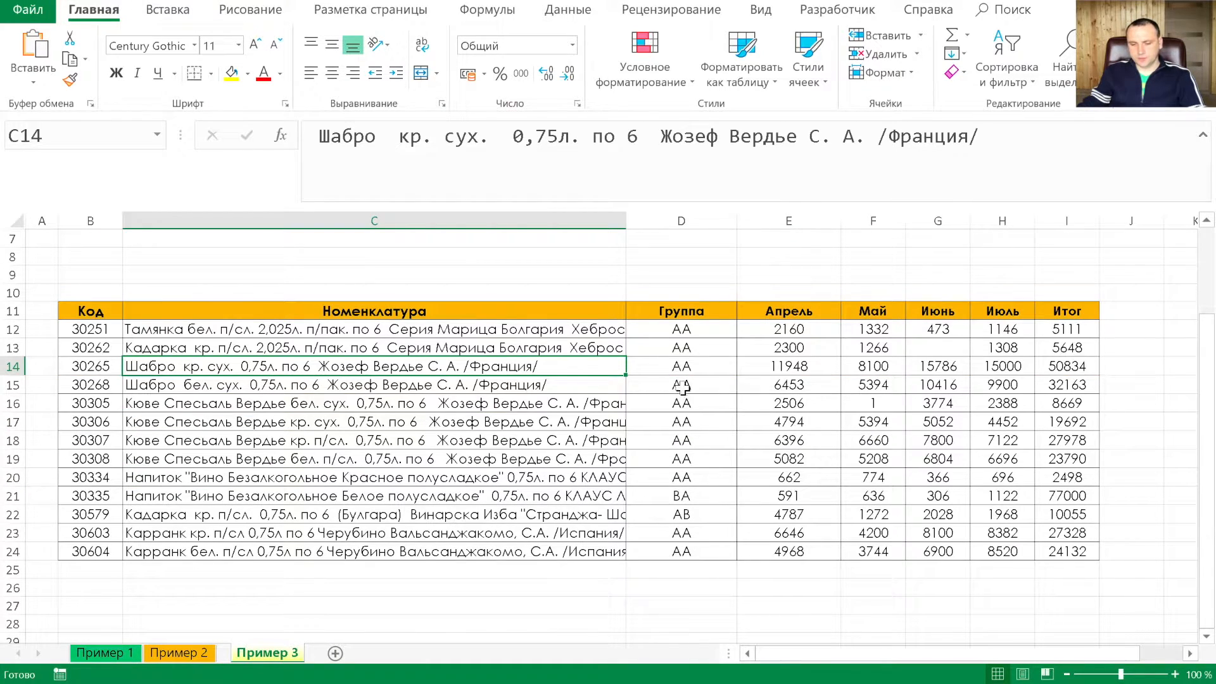
{"action": "left_click", "coordinate": [701, 497]}
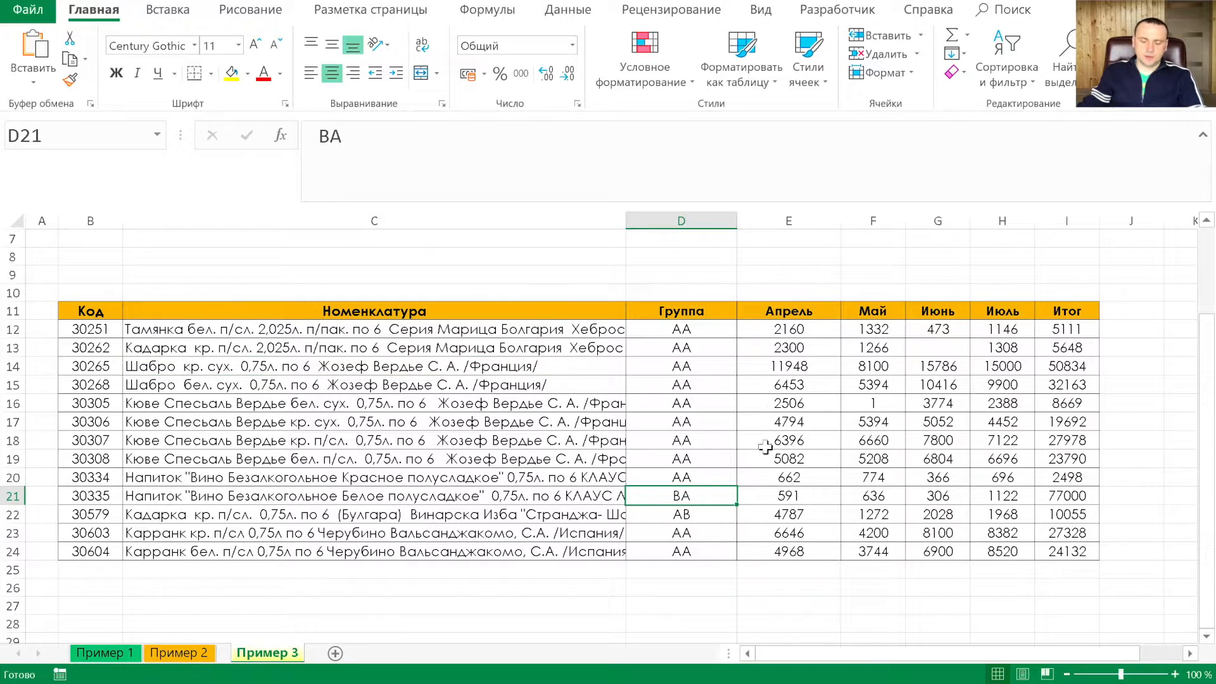
{"action": "scroll", "coordinate": [700, 496], "scroll_direction": "up", "scroll_amount": 2}
{"action": "left_click", "coordinate": [673, 335]}
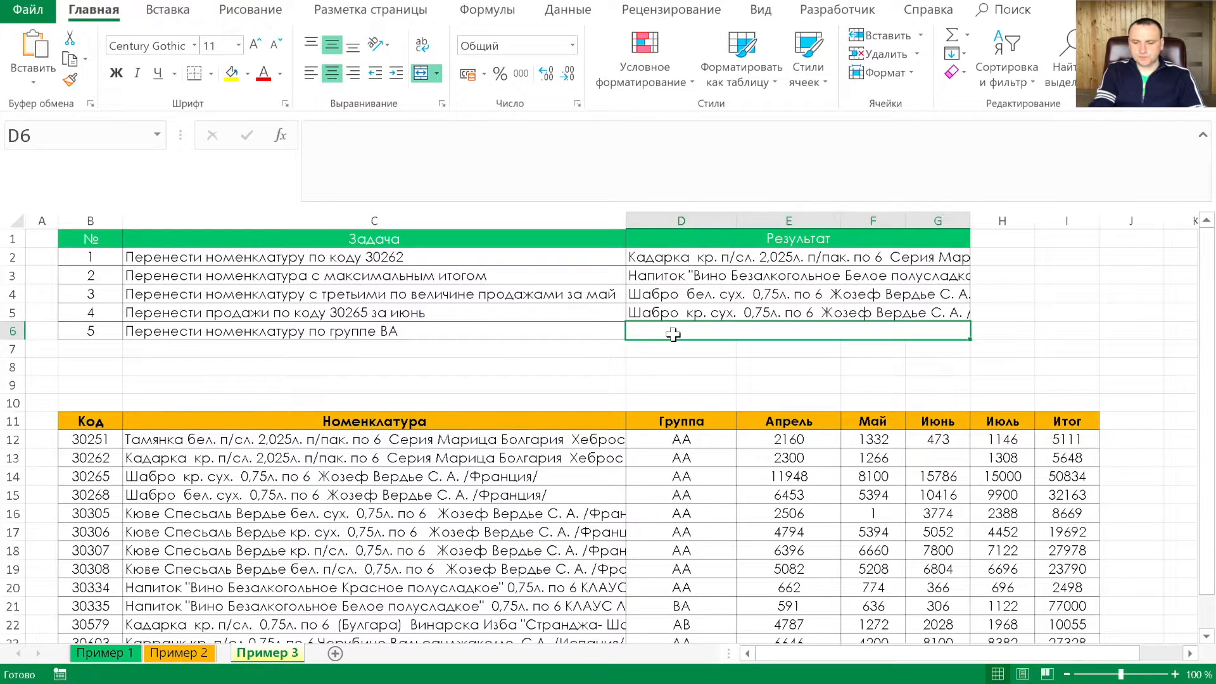
{"action": "type", "text": "="}
{"action": "key", "text": "BackSpace"}
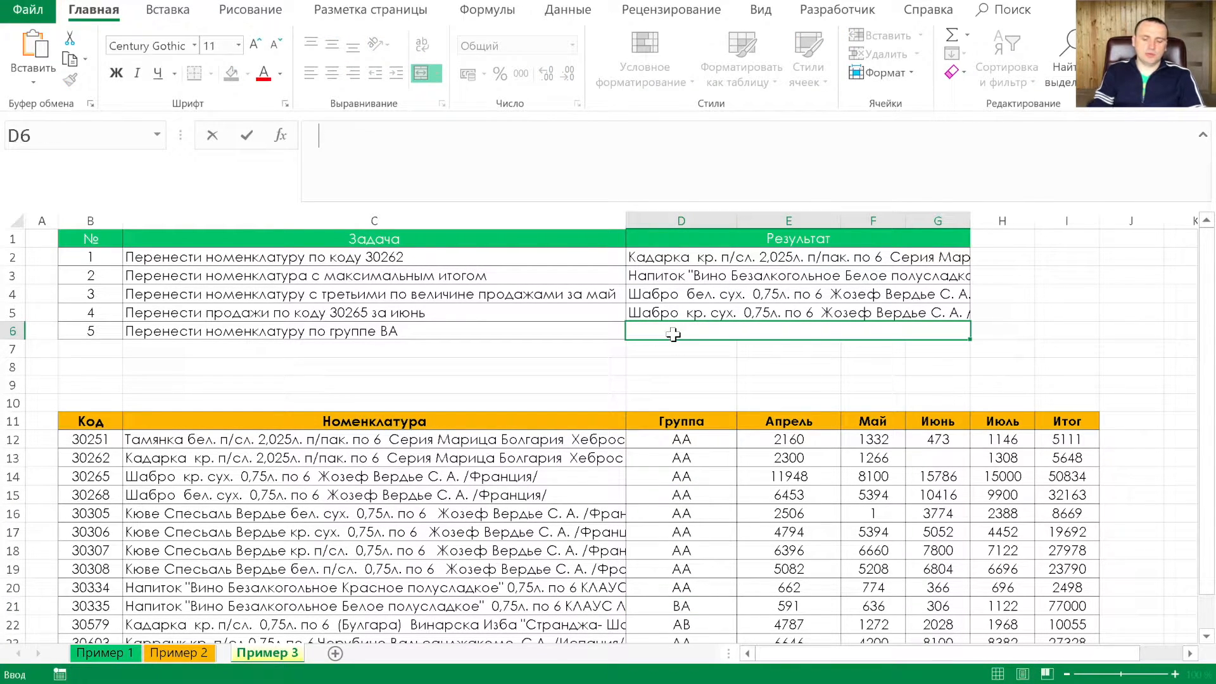
{"action": "key", "text": "Return"}
Fill the D5 formula down into D6 and clear the arguments of its first ПОИСКПОЗ
{"action": "key", "text": "Up"}
{"action": "key", "text": "Up"}
{"action": "key", "text": "shift+Down"}
{"action": "key", "text": "ctrl+d"}
{"action": "left_click", "coordinate": [673, 335]}
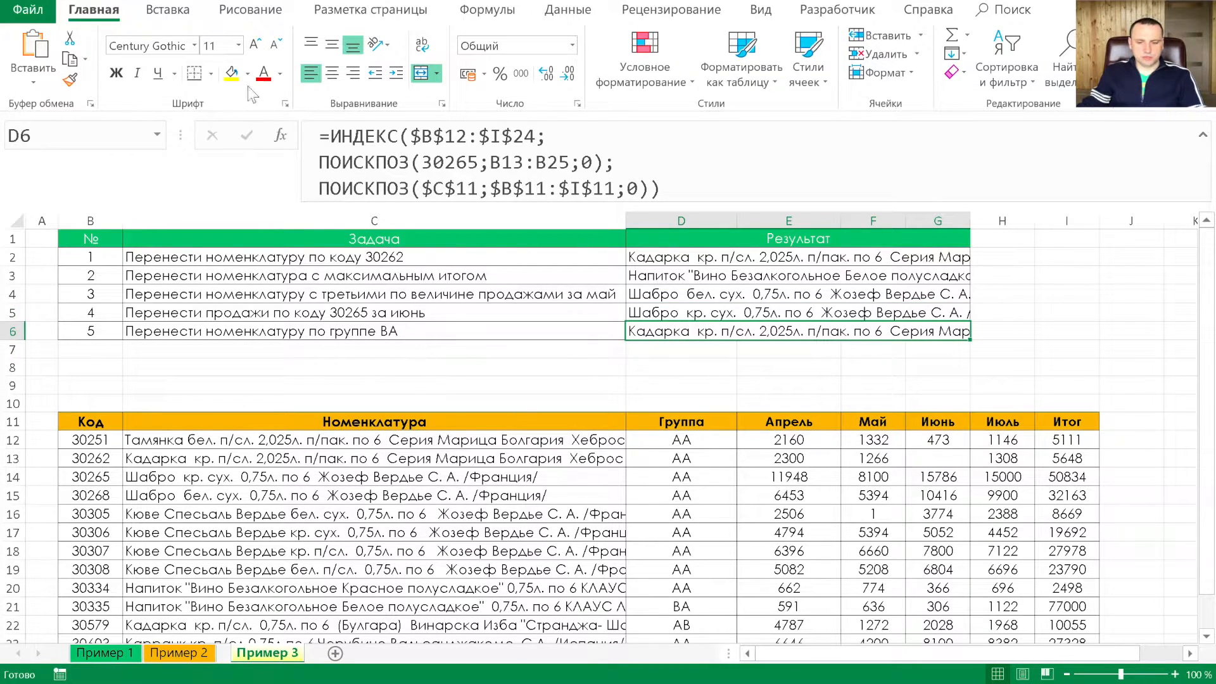
{"action": "left_click_drag", "start_coordinate": [421, 163], "coordinate": [589, 163]}
{"action": "key", "text": "BackSpace"}
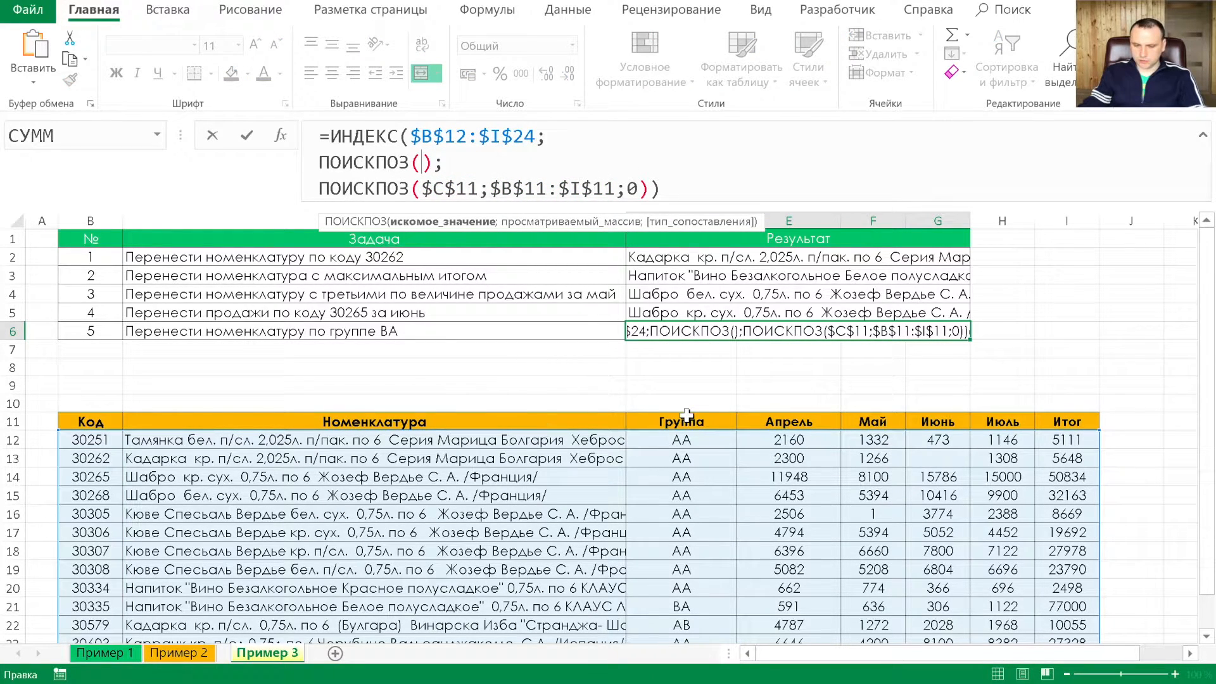
Make the first ПОИСКПОЗ in D6 look up $D$21 in the Группа range D12:D24 with match type 0 and enter the formula
{"action": "left_click", "coordinate": [708, 607]}
{"action": "key", "text": "F4"}
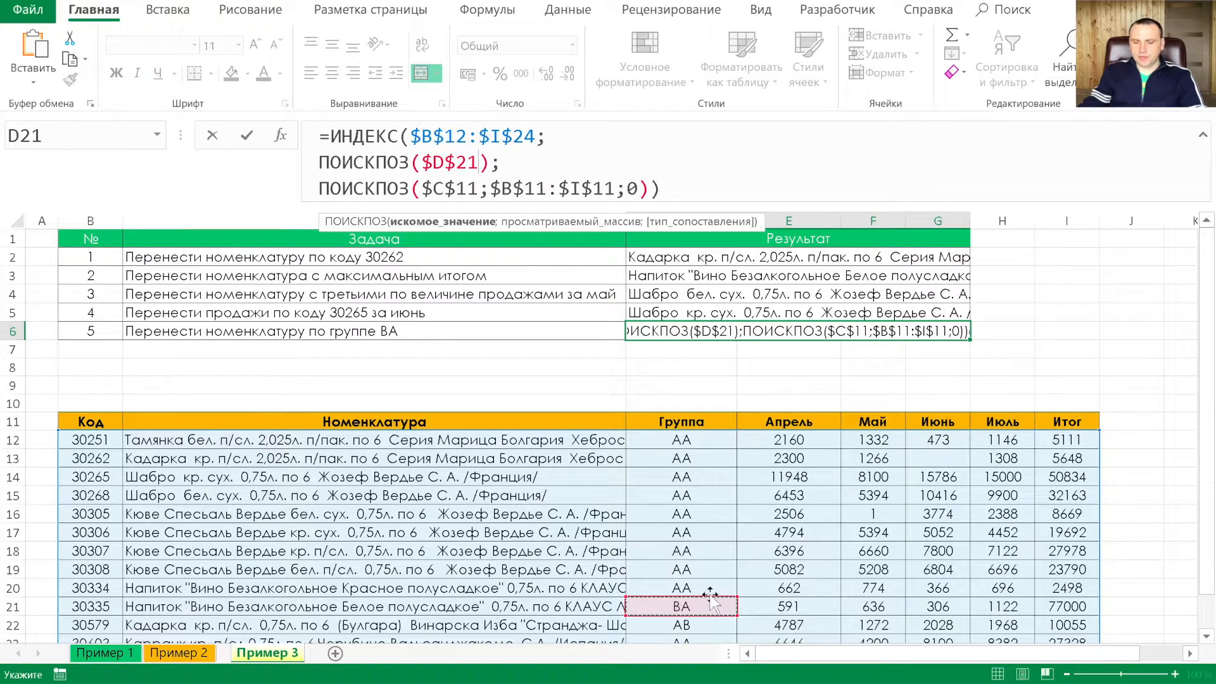
{"action": "type", "text": ";"}
{"action": "left_click_drag", "start_coordinate": [708, 444], "coordinate": [700, 643]}
{"action": "type", "text": ";0)"}
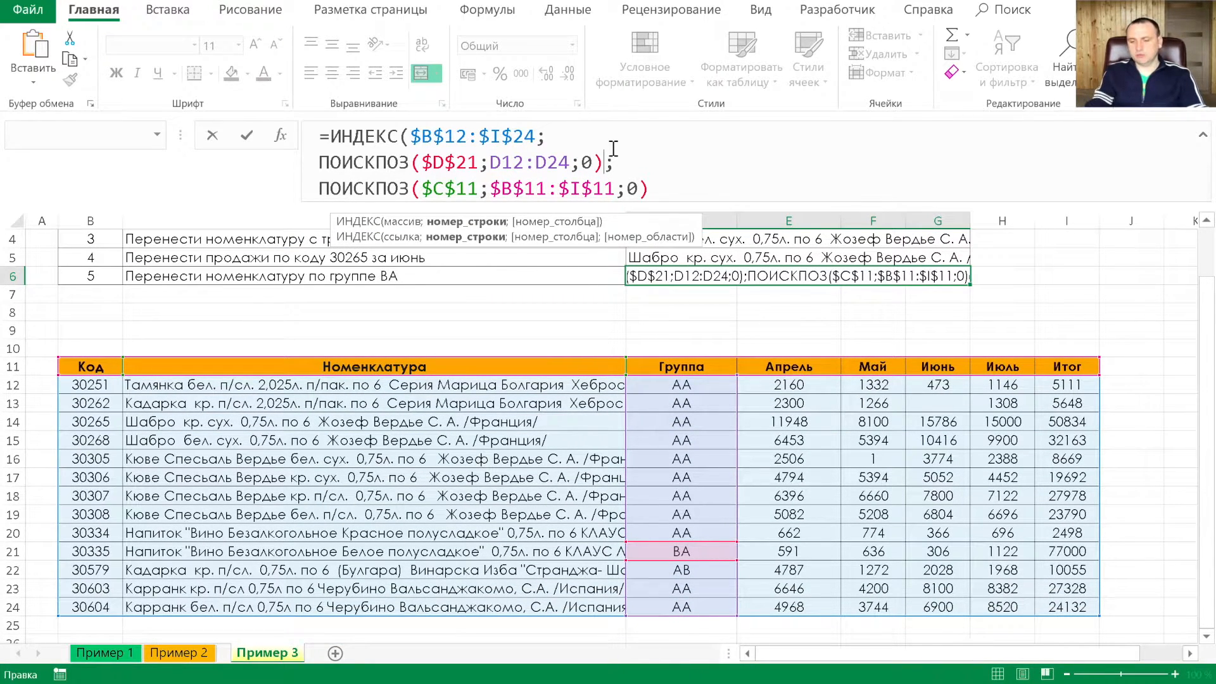
{"action": "key", "text": "Return"}
{"action": "key", "text": "Return"}
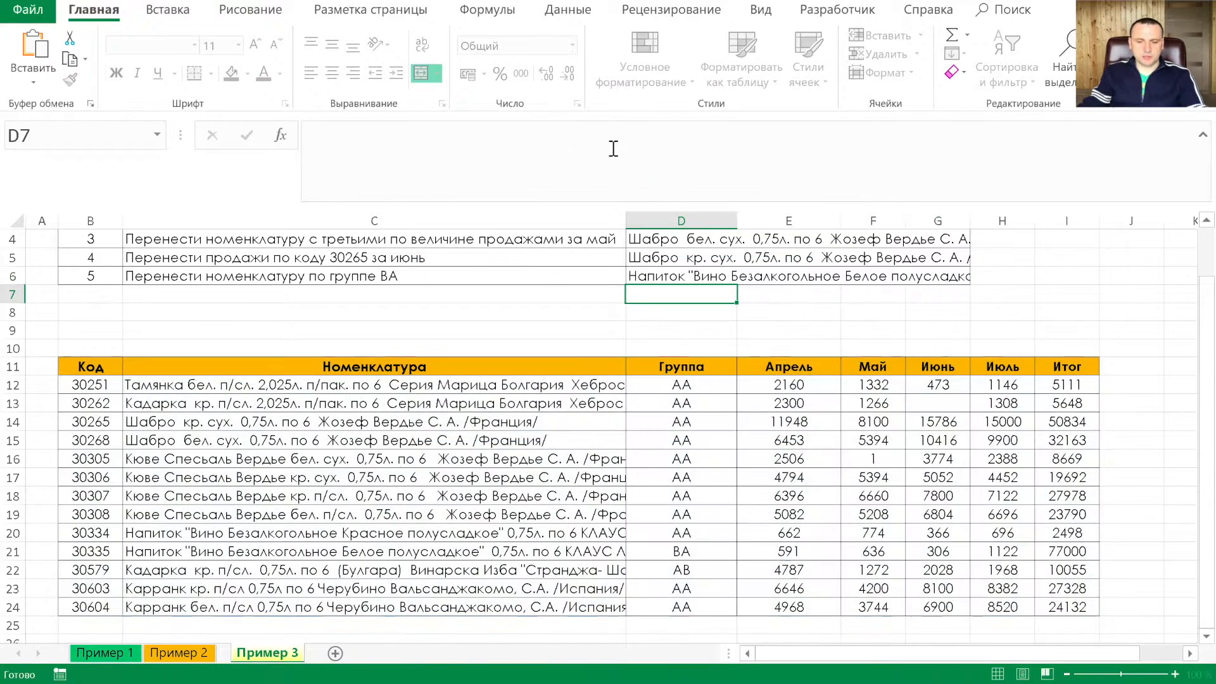
{"action": "left_click", "coordinate": [722, 278]}
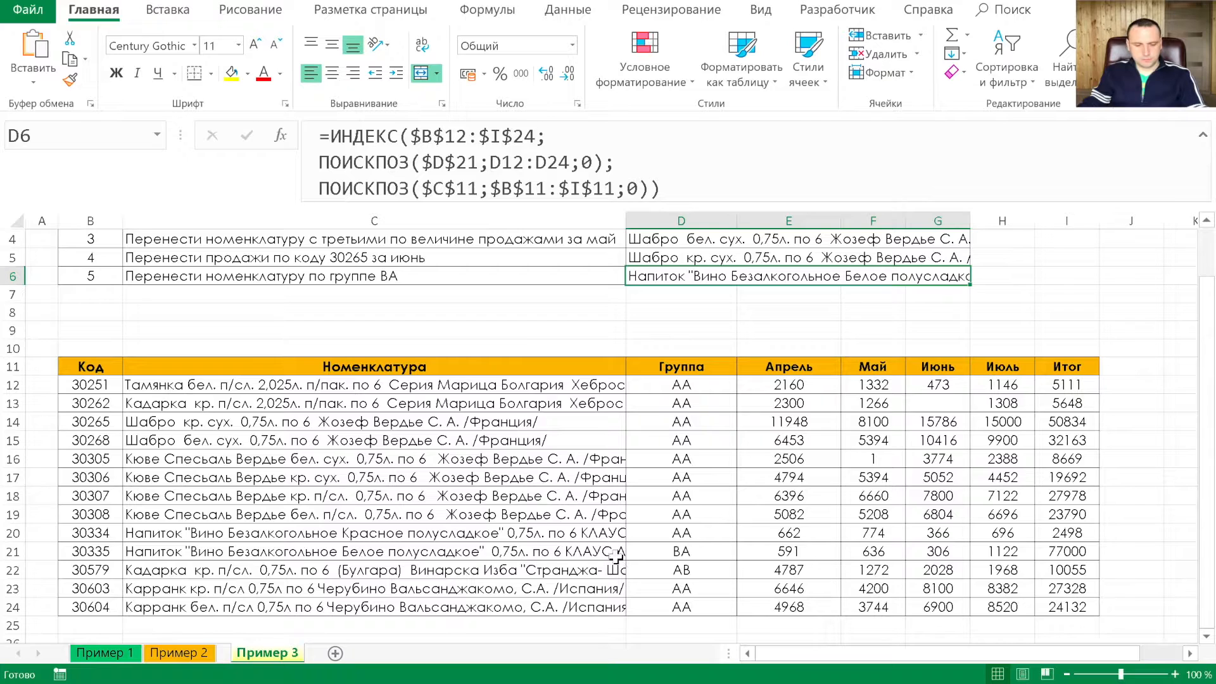
Compare the D6 result with the product in C21 on the group ВА row
{"action": "left_click_drag", "start_coordinate": [672, 546], "coordinate": [405, 549]}
{"action": "left_click", "coordinate": [334, 553]}
{"action": "left_click", "coordinate": [712, 272]}
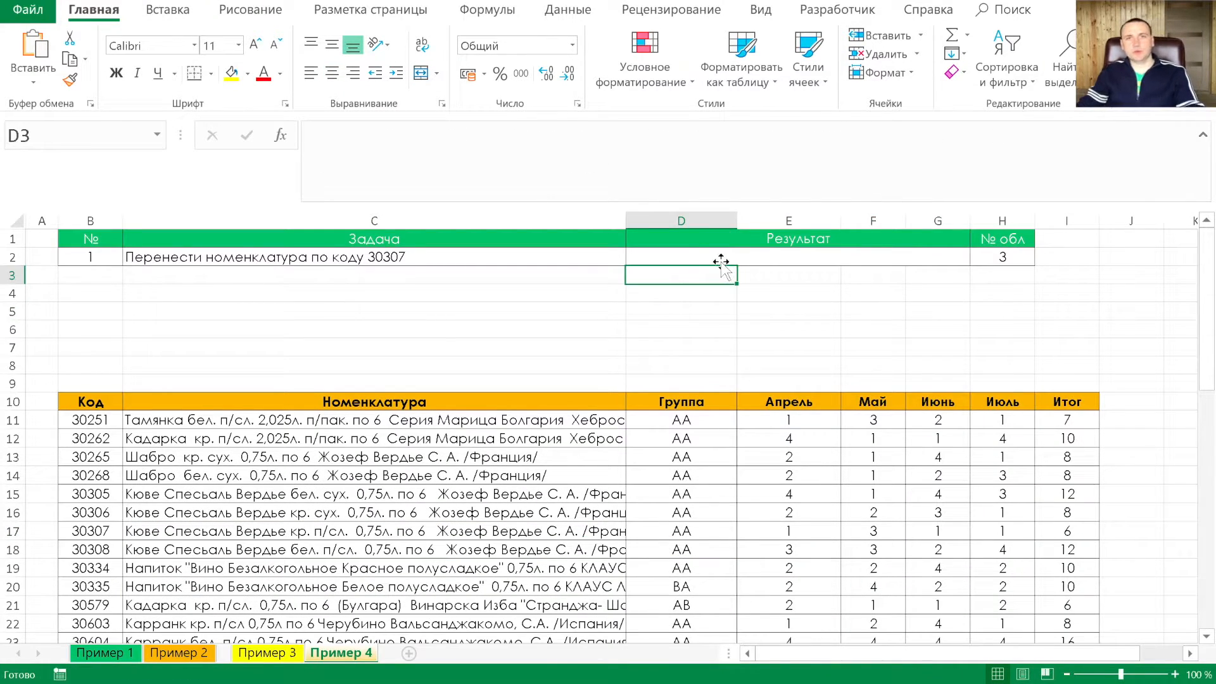
On Пример 4, name the first table's data range B11:I23 первый
{"action": "left_click", "coordinate": [727, 253]}
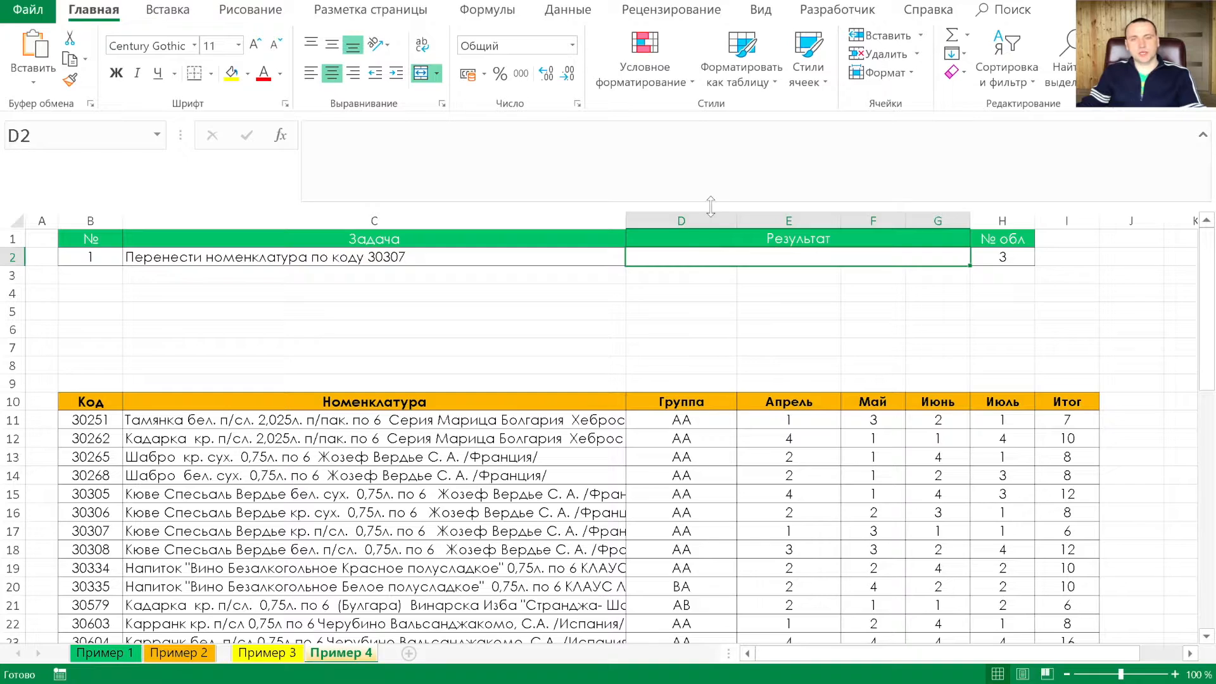
{"action": "left_click_drag", "start_coordinate": [710, 208], "coordinate": [711, 136]}
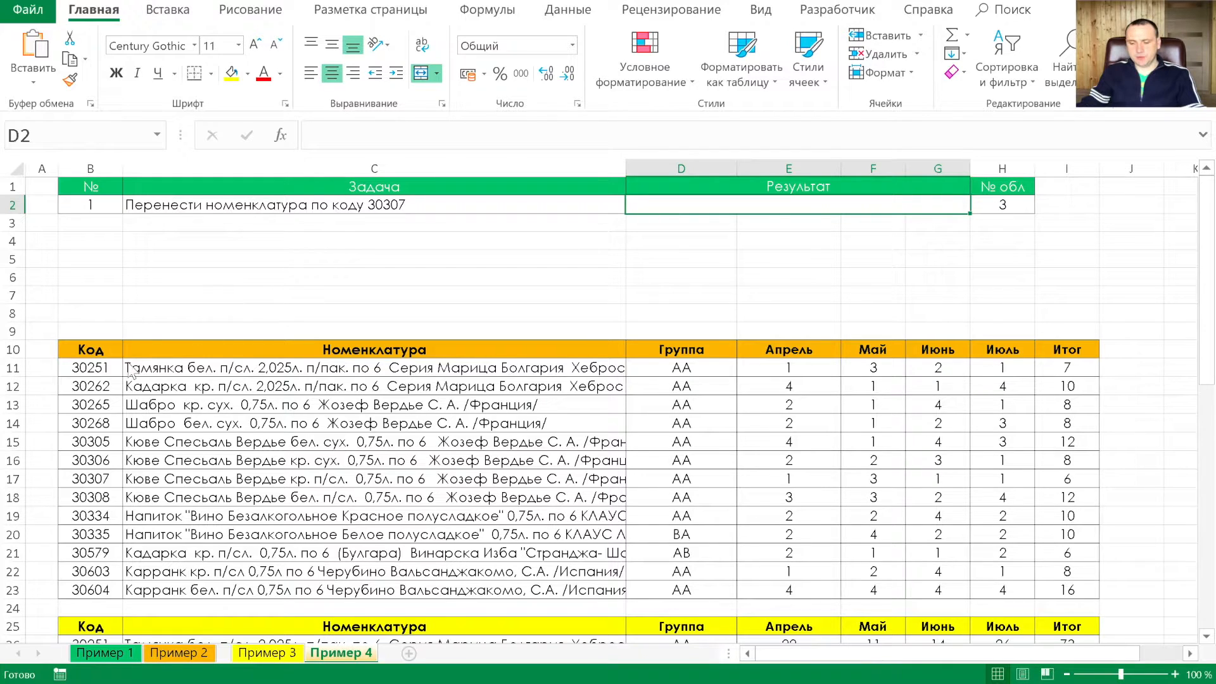
{"action": "left_click", "coordinate": [105, 371]}
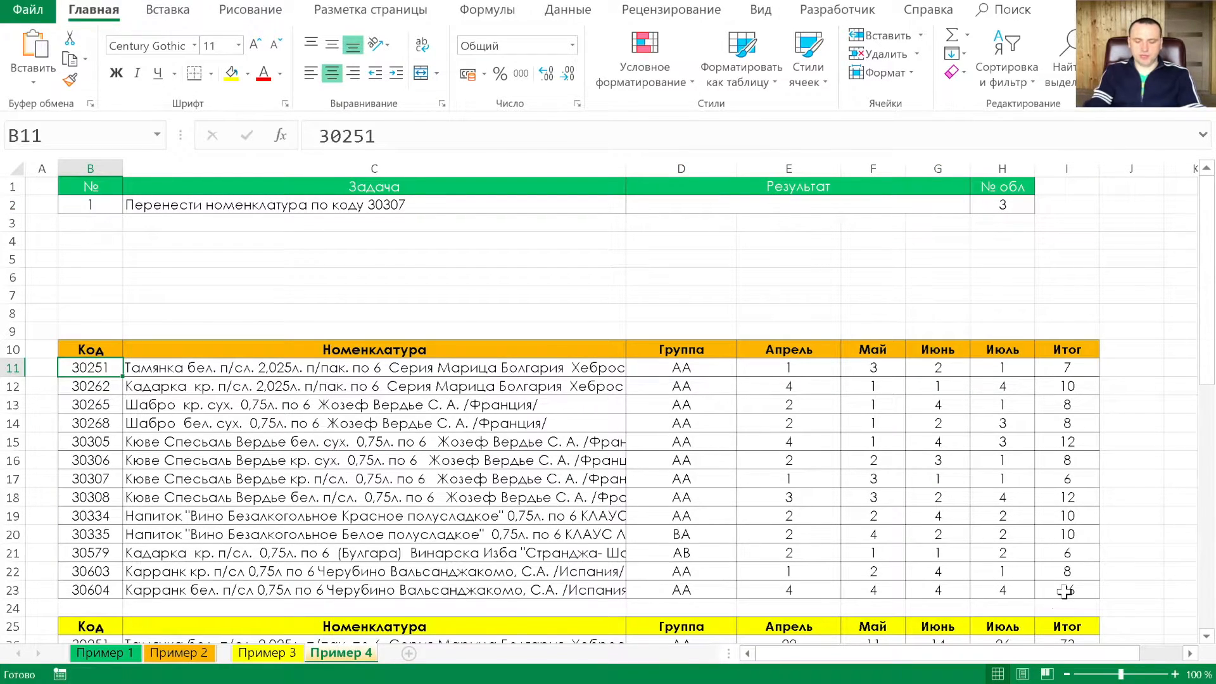
{"action": "left_click", "coordinate": [1062, 596], "text": "shift"}
{"action": "left_click", "coordinate": [69, 134]}
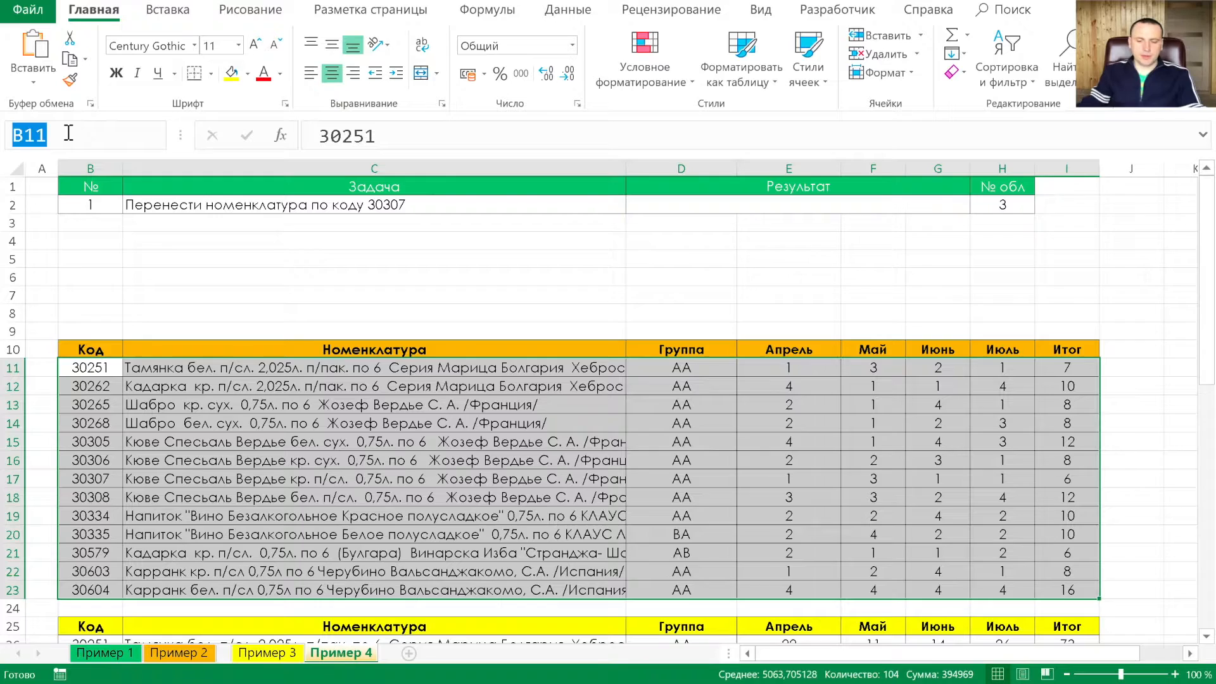
{"action": "type", "text": "первый"}
{"action": "key", "text": "Return"}
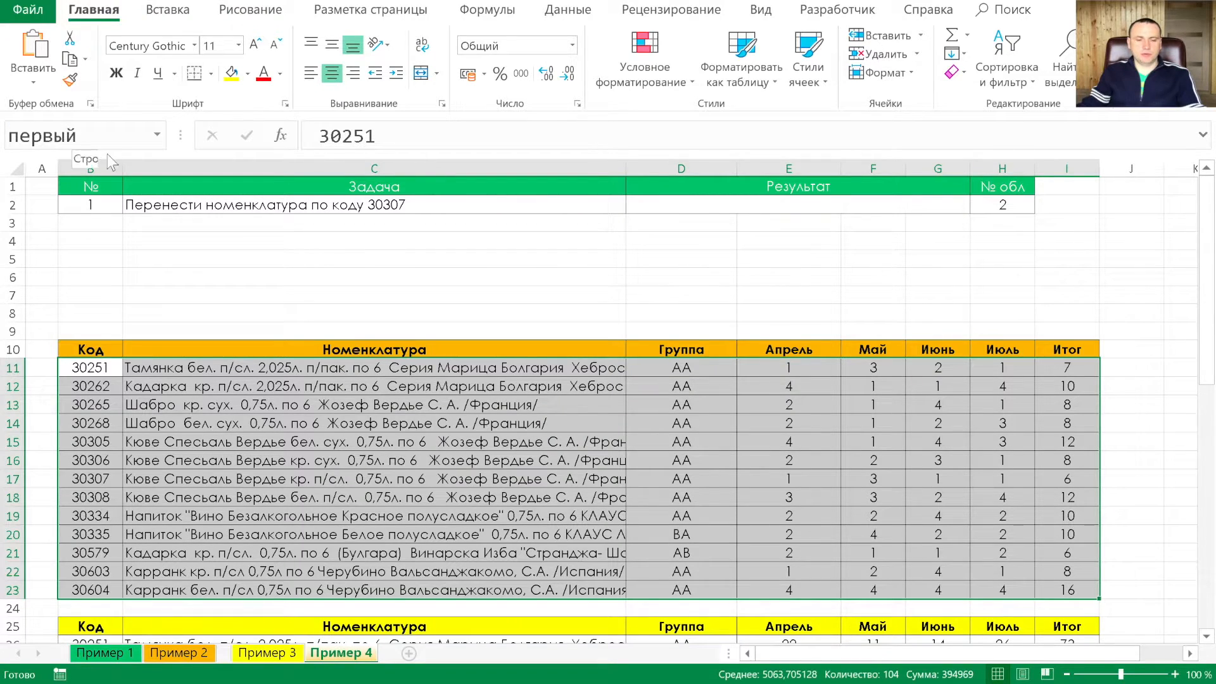
Name the second table's data range B26:I38 второй
{"action": "scroll", "coordinate": [318, 237], "scroll_direction": "down", "scroll_amount": 7}
{"action": "left_click_drag", "start_coordinate": [86, 261], "coordinate": [1077, 484]}
{"action": "left_click", "coordinate": [89, 136]}
{"action": "type", "text": "Второй"}
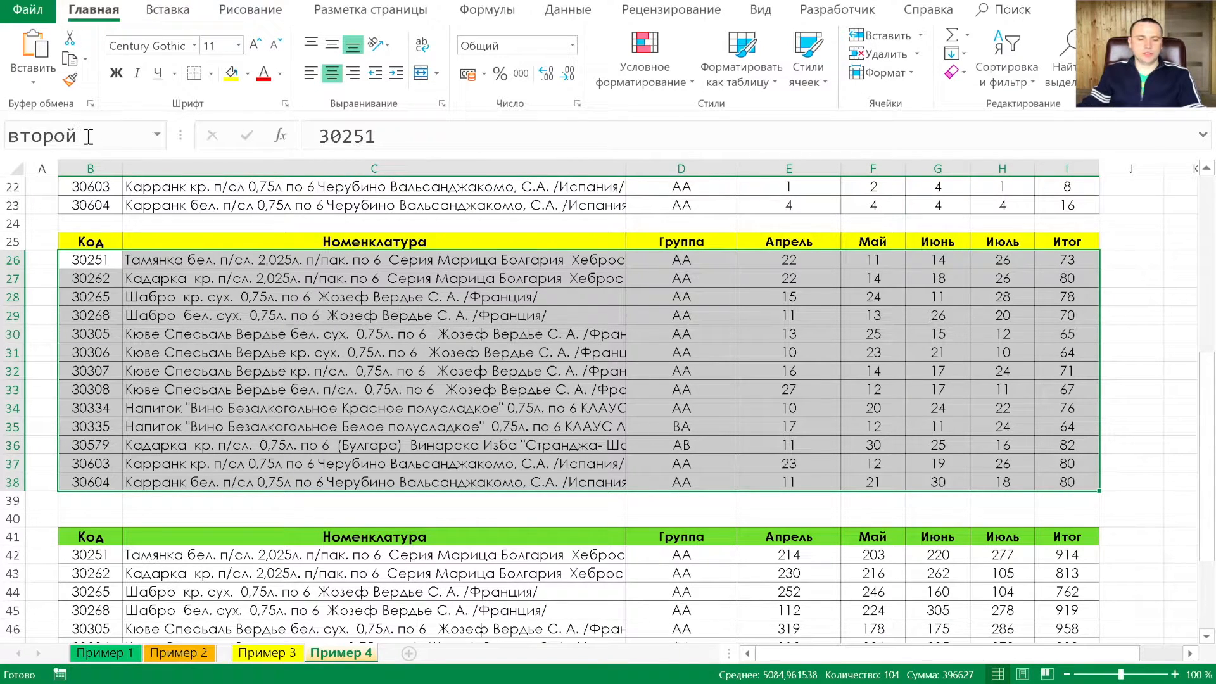
{"action": "key", "text": "Return"}
Name the third table's data range B42:I54 третий
{"action": "scroll", "coordinate": [272, 282], "scroll_direction": "down", "scroll_amount": 6}
{"action": "left_click", "coordinate": [93, 223]}
{"action": "left_click_drag", "start_coordinate": [93, 223], "coordinate": [1077, 447]}
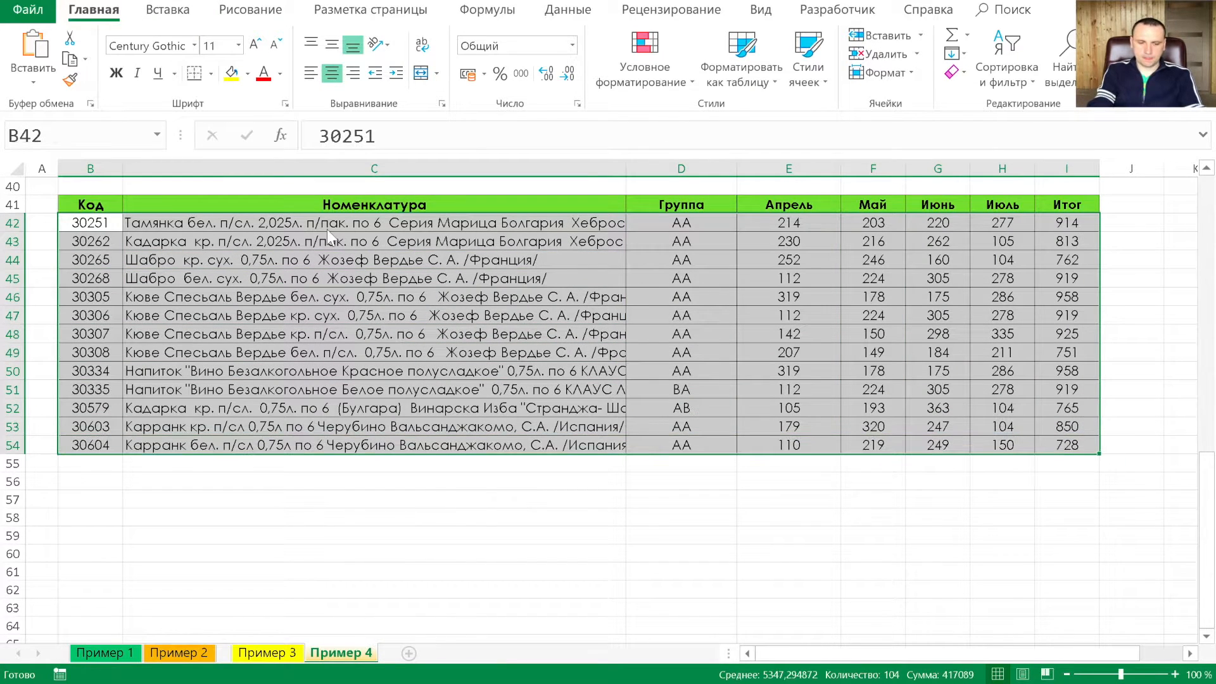
{"action": "left_click", "coordinate": [22, 133]}
{"action": "type", "text": "тре"}
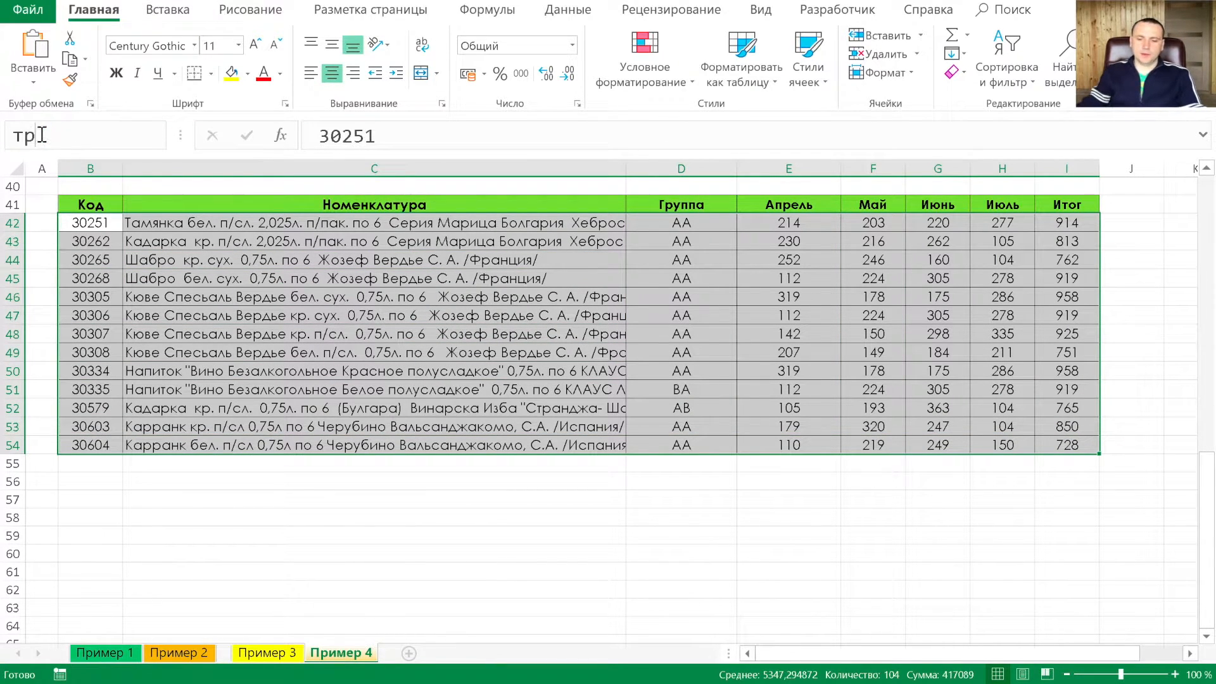
{"action": "type", "text": "ти"}
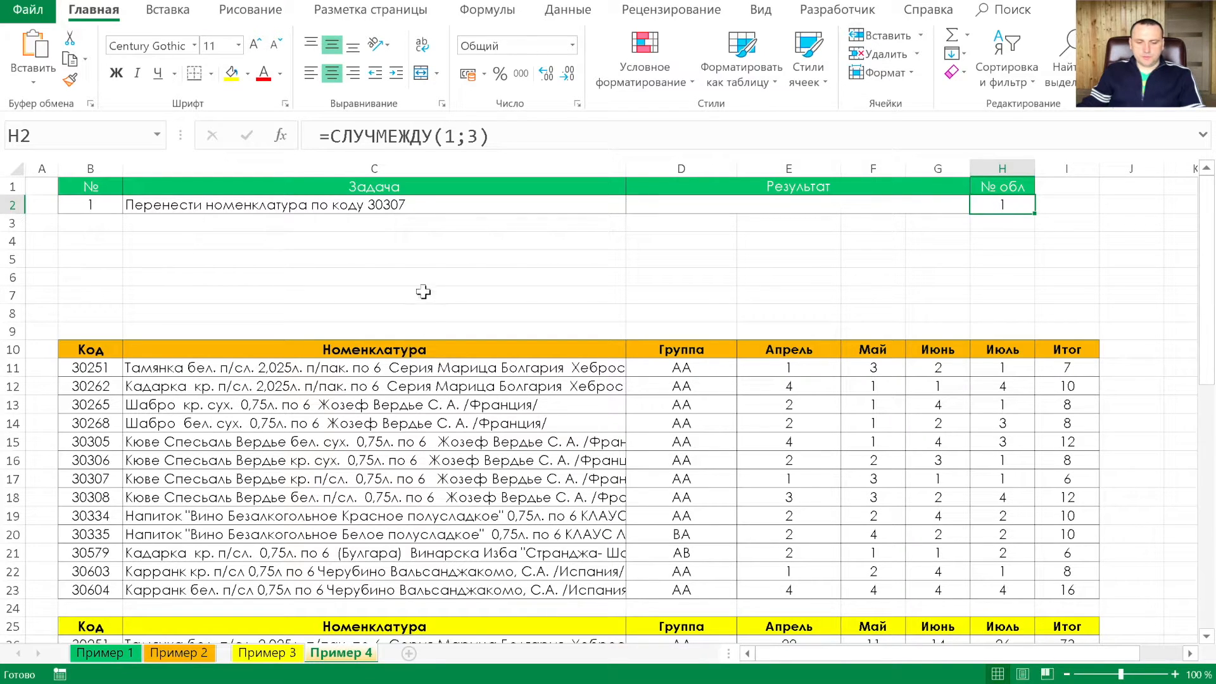
Replace the product name for code 30307 with 1, 2 and 3 in the first, second and third tables respectively
{"action": "left_click", "coordinate": [146, 476]}
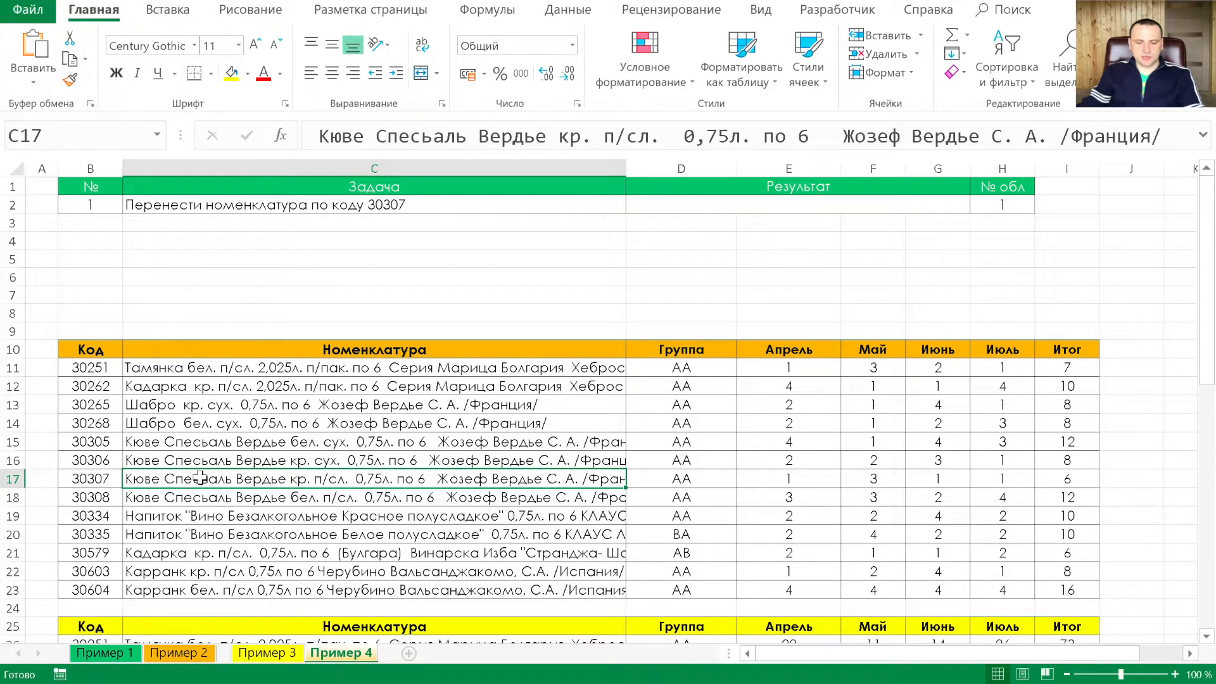
{"action": "type", "text": "1"}
{"action": "left_click", "coordinate": [331, 517]}
{"action": "scroll", "coordinate": [331, 517], "scroll_direction": "down", "scroll_amount": 5}
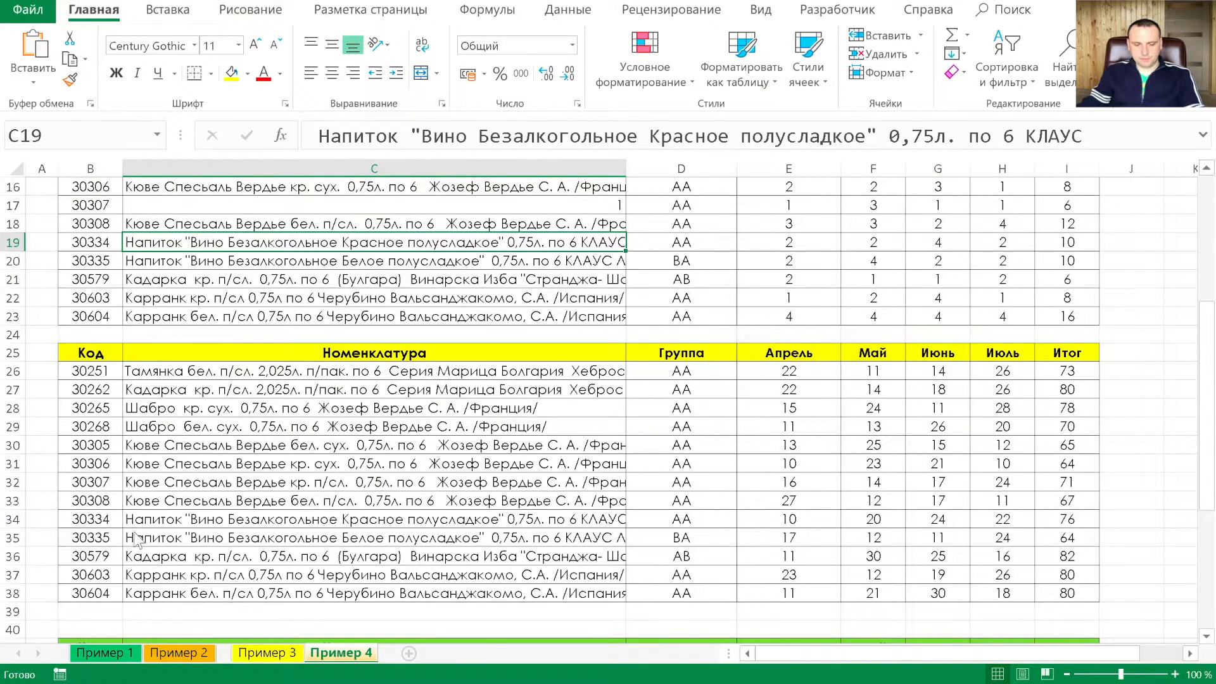
{"action": "left_click", "coordinate": [209, 482]}
{"action": "type", "text": "2"}
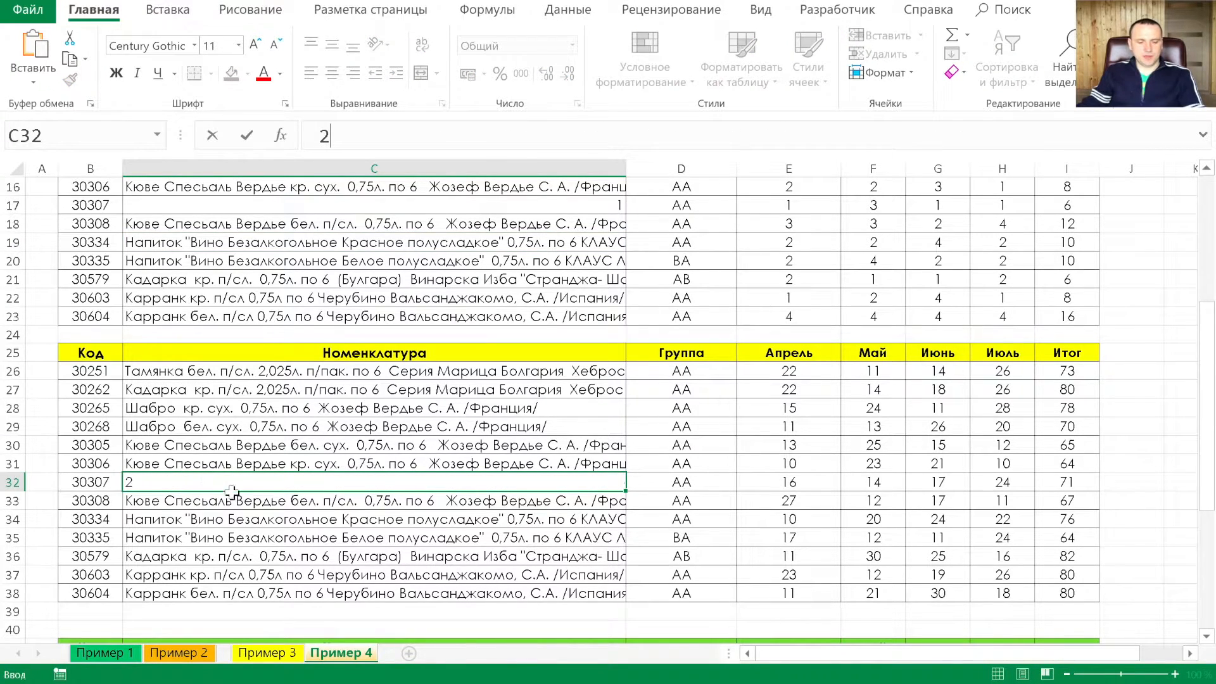
{"action": "left_click", "coordinate": [274, 523]}
{"action": "scroll", "coordinate": [275, 527], "scroll_direction": "down", "scroll_amount": 2}
{"action": "scroll", "coordinate": [275, 527], "scroll_direction": "down", "scroll_amount": 1}
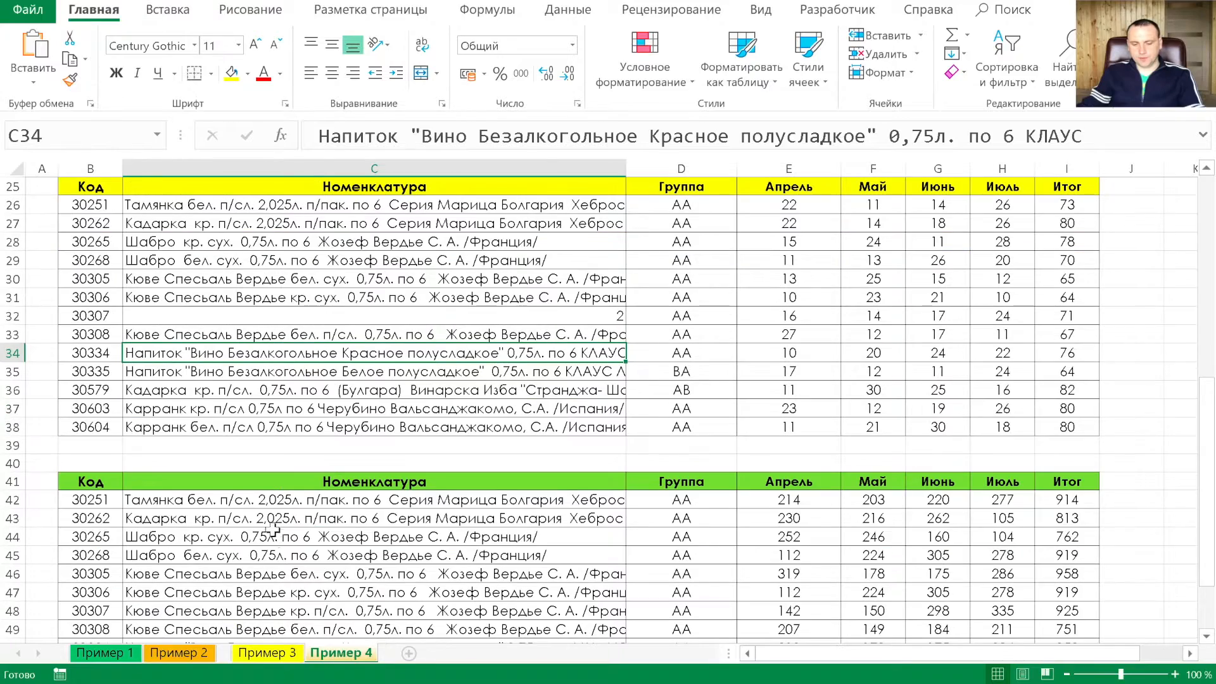
{"action": "left_click", "coordinate": [185, 609]}
{"action": "left_click", "coordinate": [209, 536]}
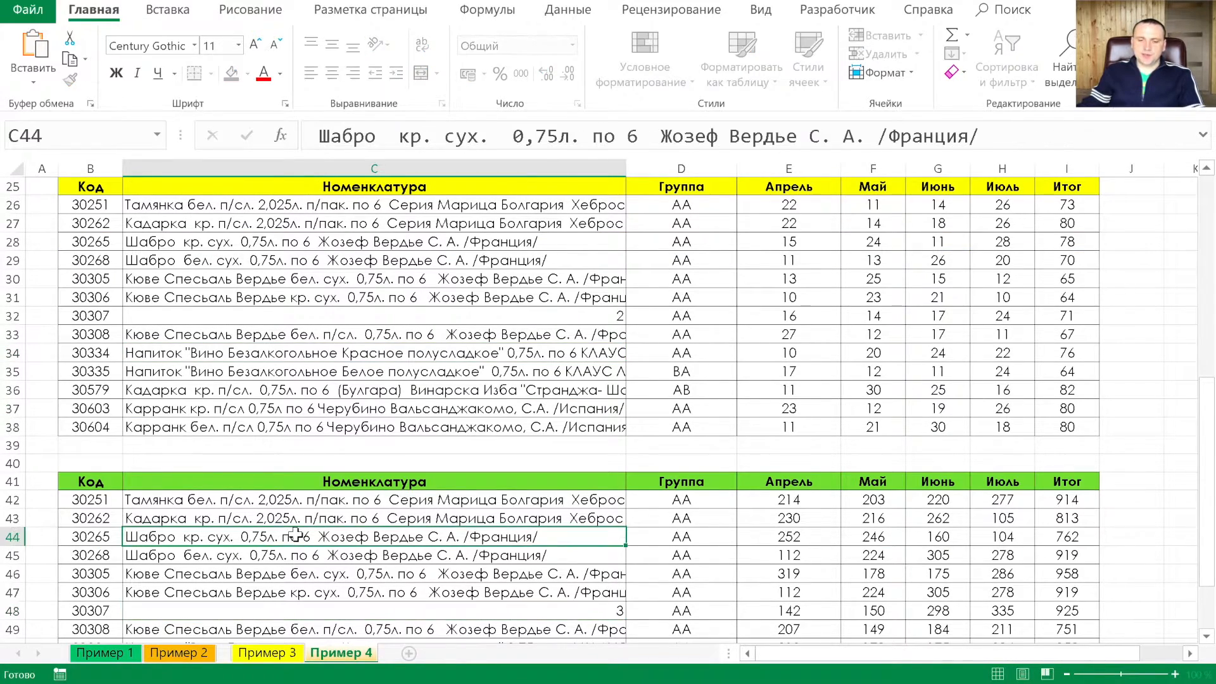
Begin an ИНДЕКС formula in D2 with a bracketed list of areas, inserting the named range первый first
{"action": "scroll", "coordinate": [678, 285], "scroll_direction": "up", "scroll_amount": 8}
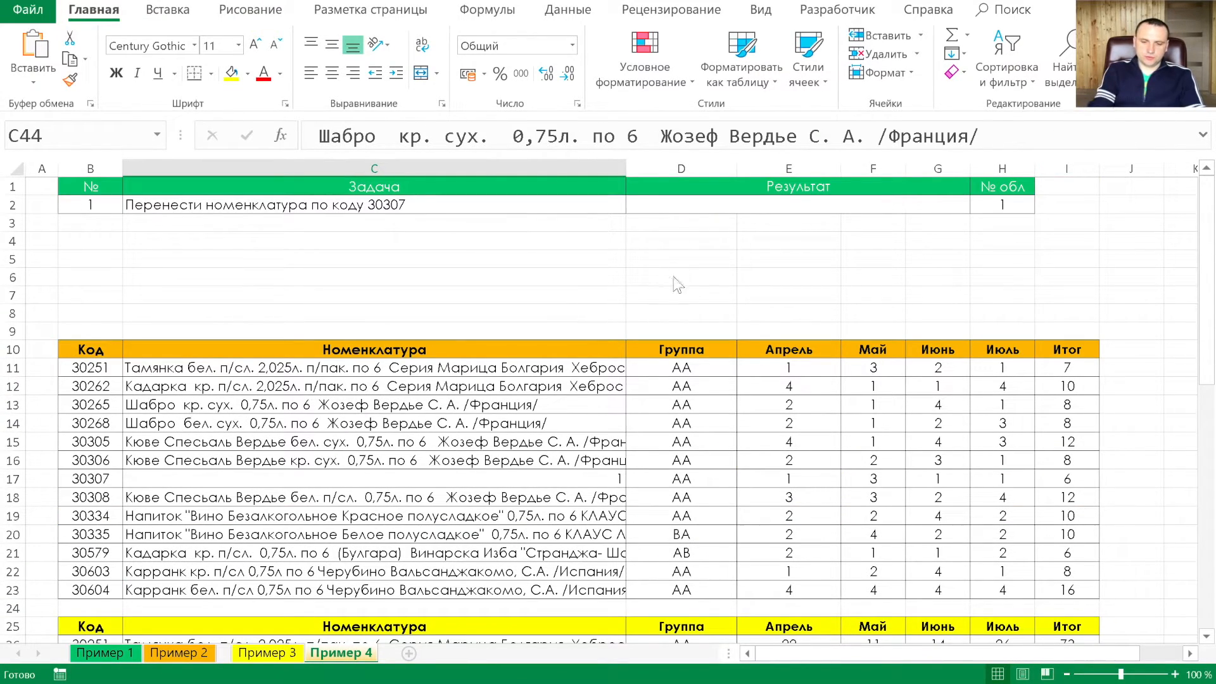
{"action": "left_click", "coordinate": [684, 208]}
{"action": "key", "text": "ctrl+shift+u"}
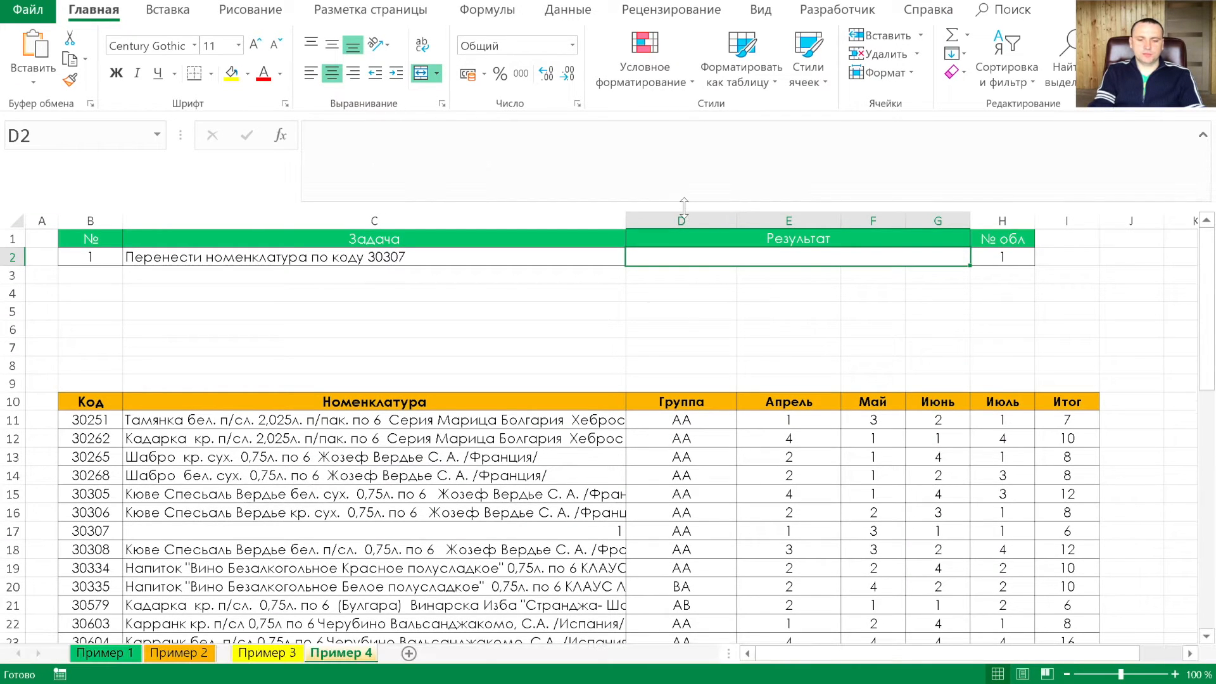
{"action": "type", "text": "=индекс("}
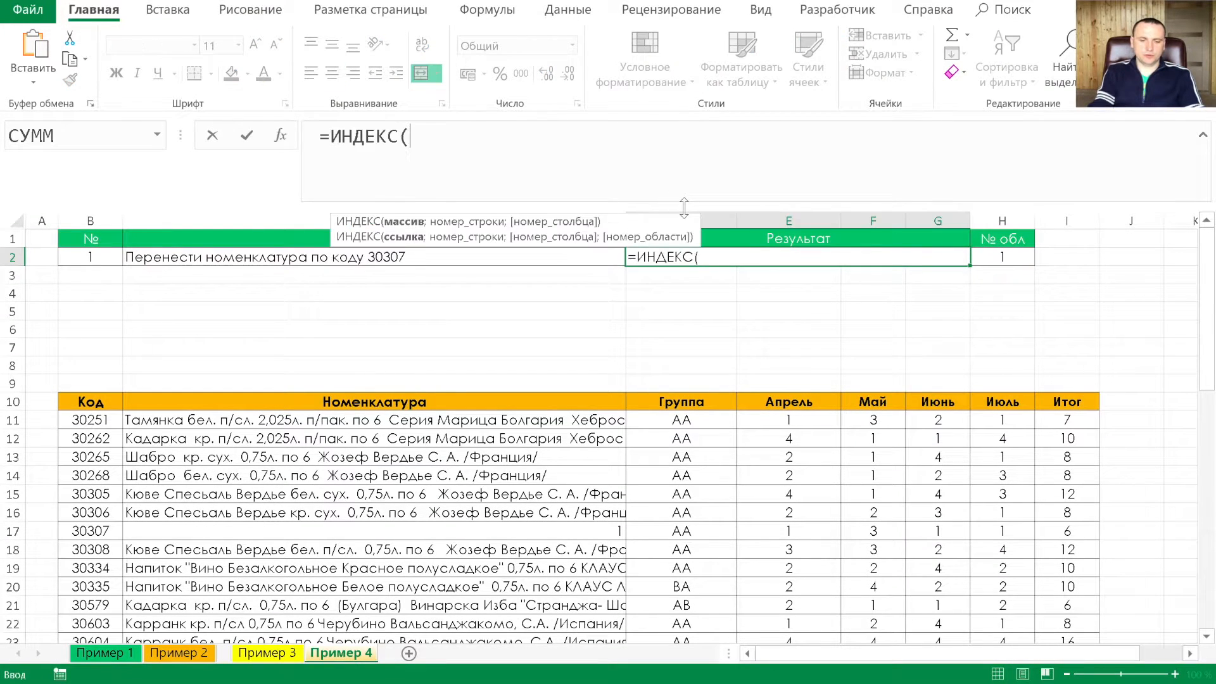
{"action": "key", "text": "F3"}
{"action": "key", "text": "Escape"}
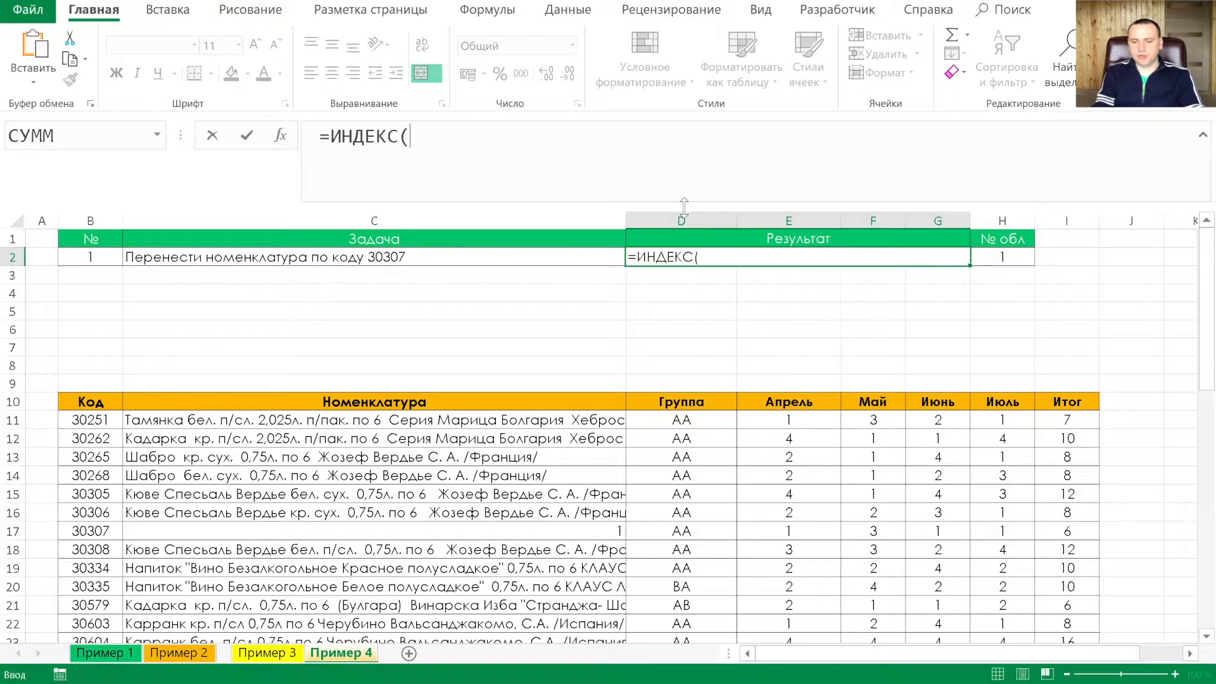
{"action": "type", "text": "("}
{"action": "key", "text": "F3"}
{"action": "key", "text": "Down"}
{"action": "key", "text": "Return"}
{"action": "type", "text": ";"}
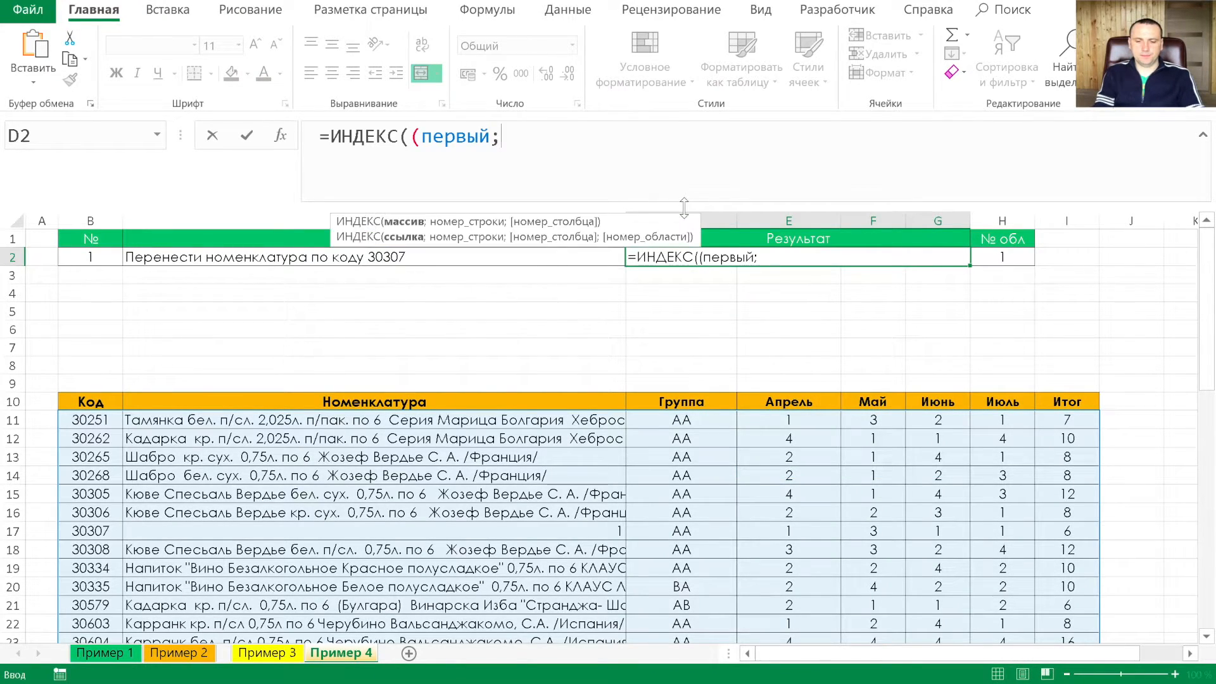
Add the named ranges второй and третий to the area list of the D2 formula, separated by semicolons
{"action": "key", "text": "F3"}
{"action": "key", "text": "Down"}
{"action": "key", "text": "Down"}
{"action": "key", "text": "Up"}
{"action": "key", "text": "Up"}
{"action": "key", "text": "Return"}
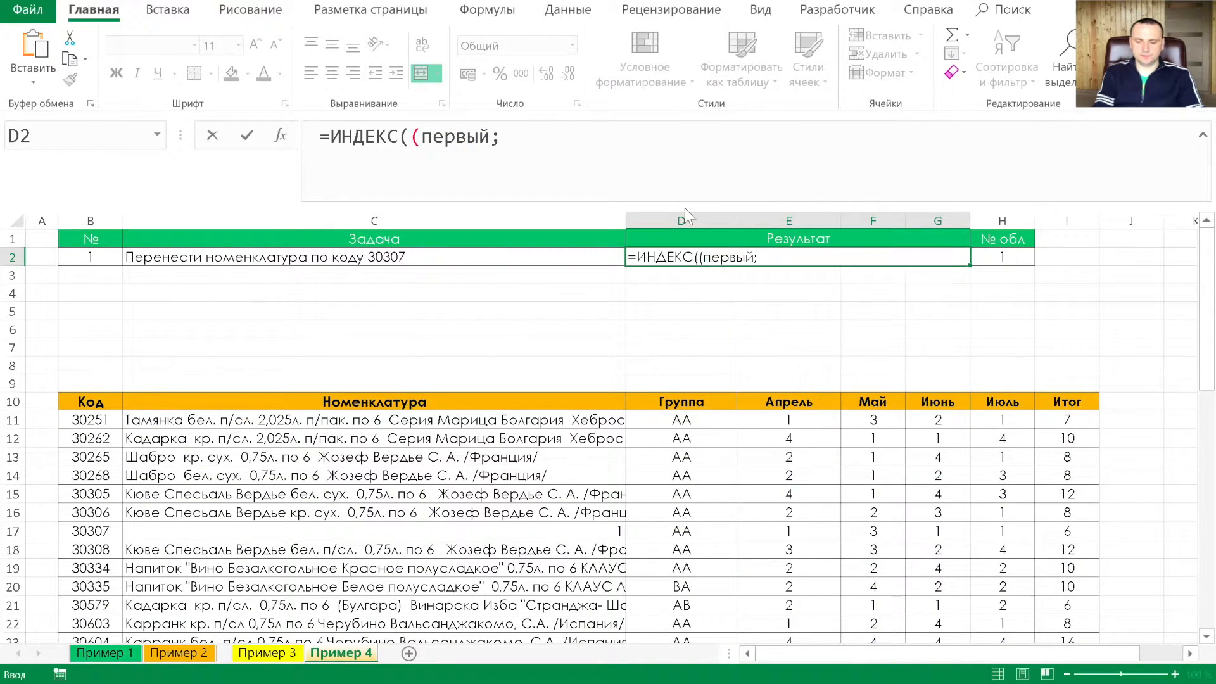
{"action": "type", "text": ";"}
{"action": "key", "text": "F3"}
{"action": "key", "text": "Down"}
{"action": "key", "text": "Down"}
{"action": "key", "text": "Down"}
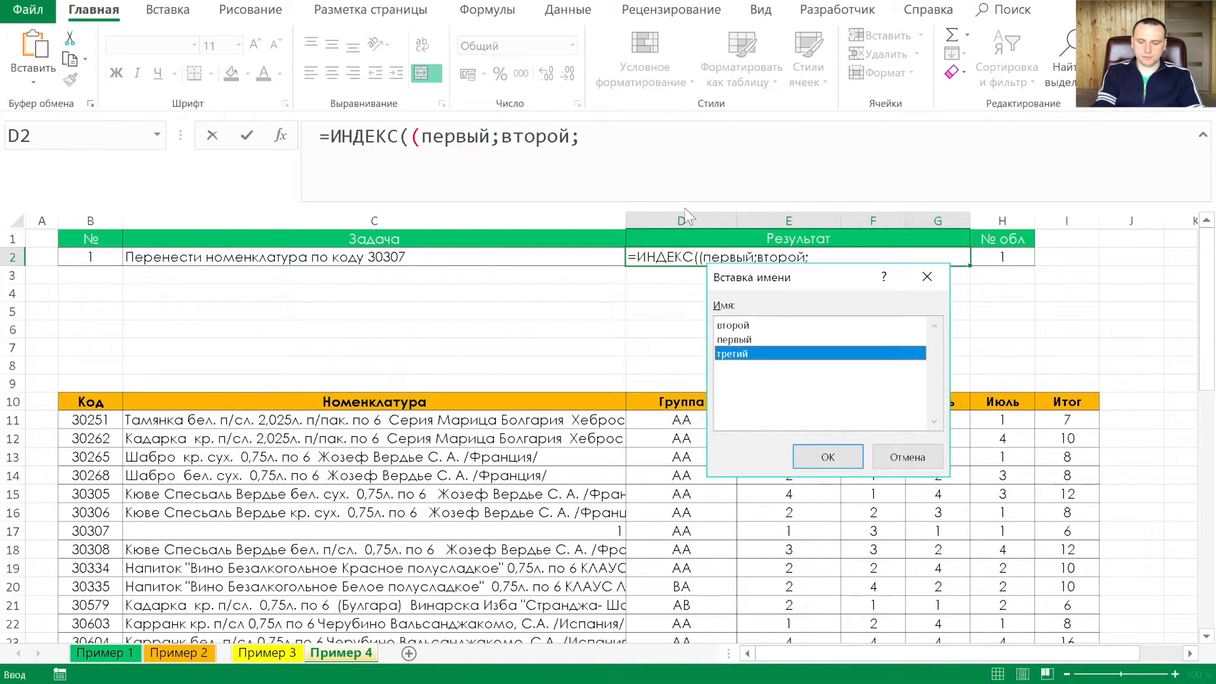
{"action": "key", "text": "Return"}
Close the area list, set row number 7 and column number 2, and enter the D2 formula
{"action": "type", "text": ");"}
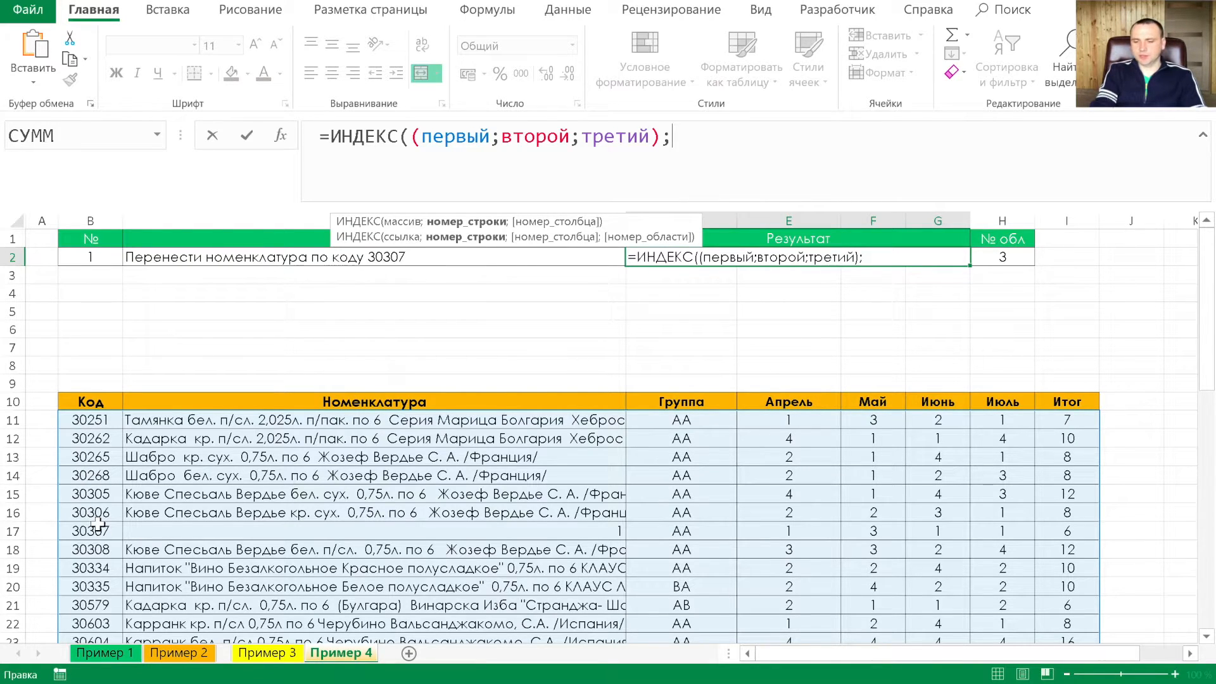
{"action": "type", "text": ")"}
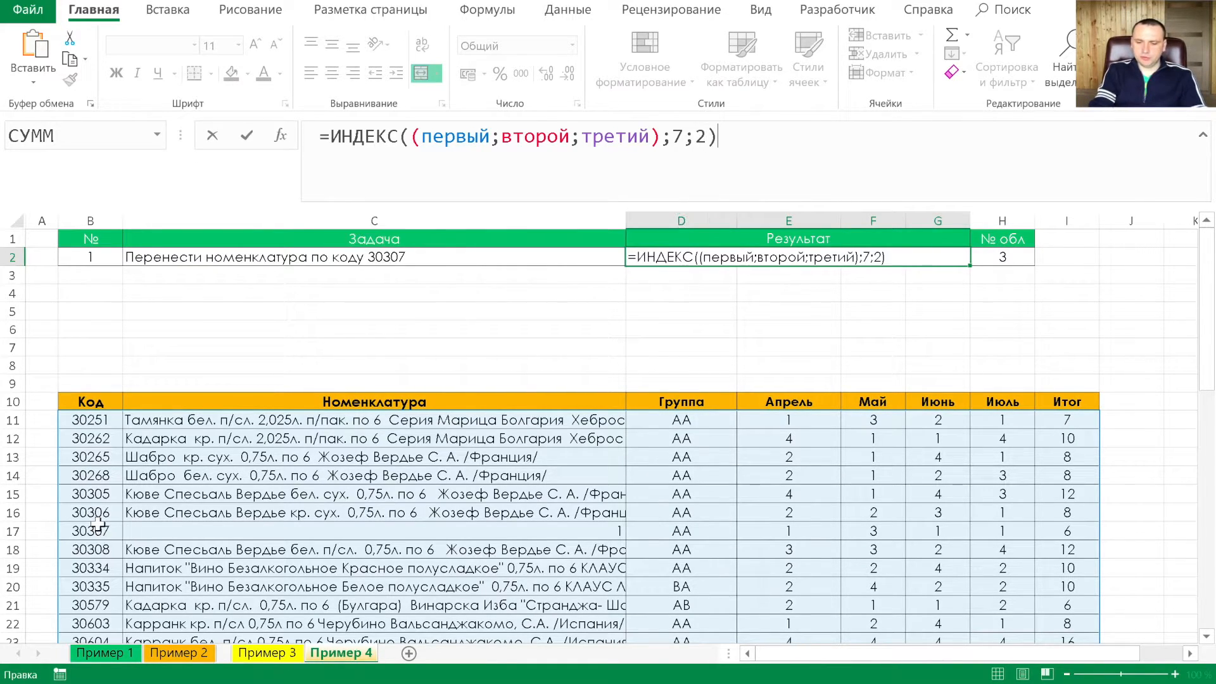
{"action": "key", "text": "Return"}
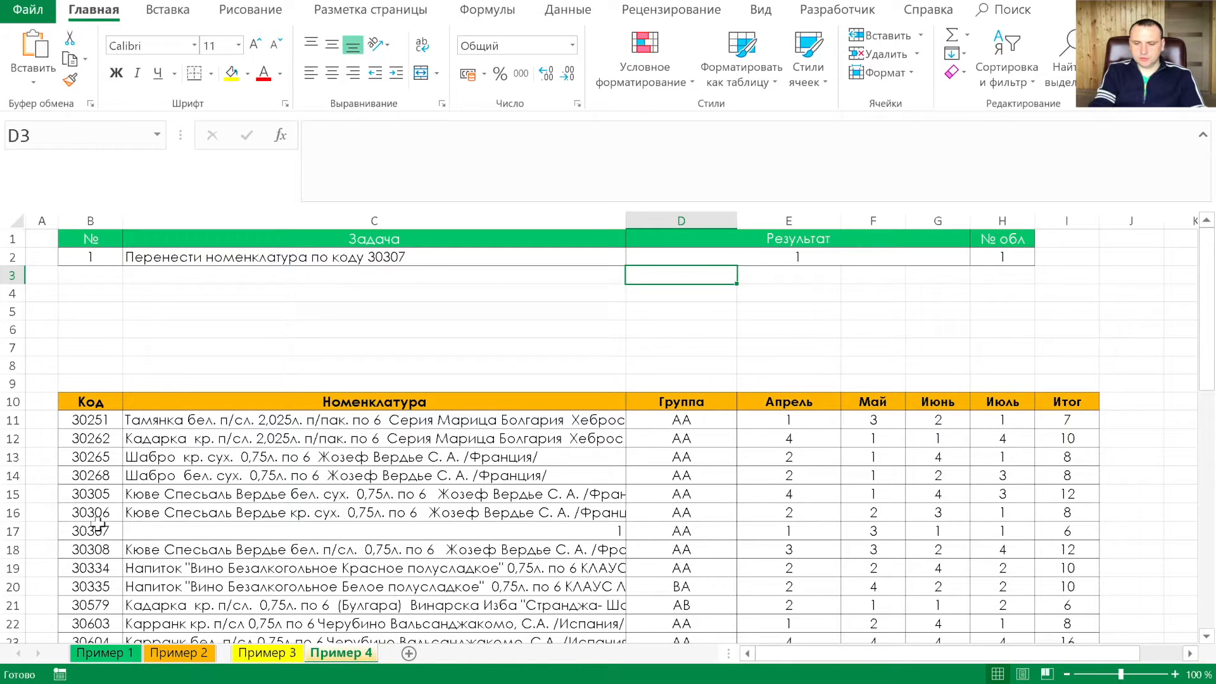
Add H2 as the area number argument of the D2 ИНДЕКС formula and enter it
{"action": "key", "text": "Up"}
{"action": "left_click", "coordinate": [708, 136]}
{"action": "type", "text": ";"}
{"action": "left_click", "coordinate": [1012, 258]}
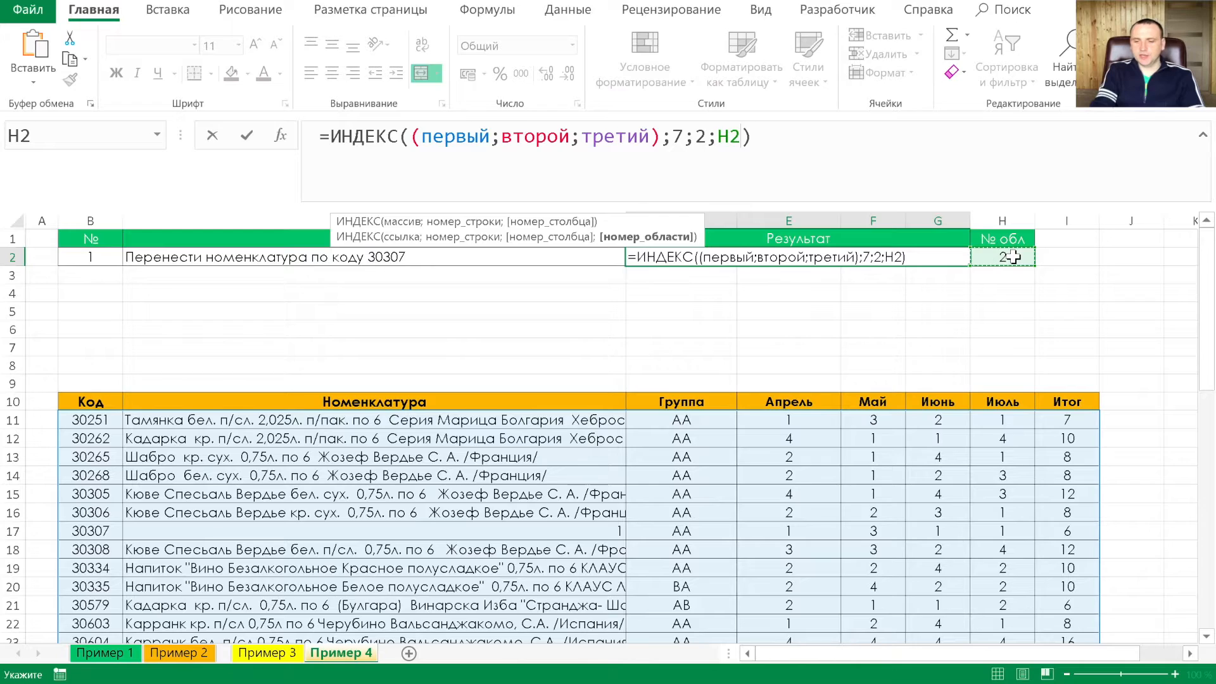
{"action": "key", "text": "Return"}
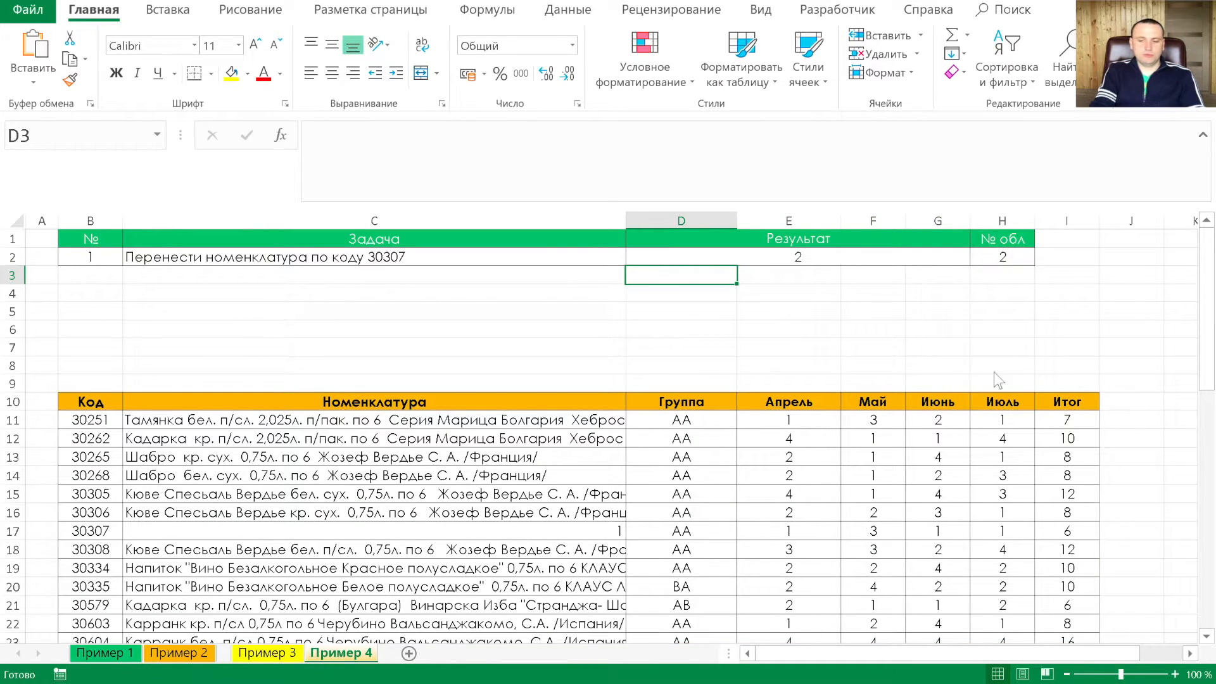
Recalculate the sheet several times to compare the D2 result with the random area number in H2
{"action": "key", "text": "F9"}
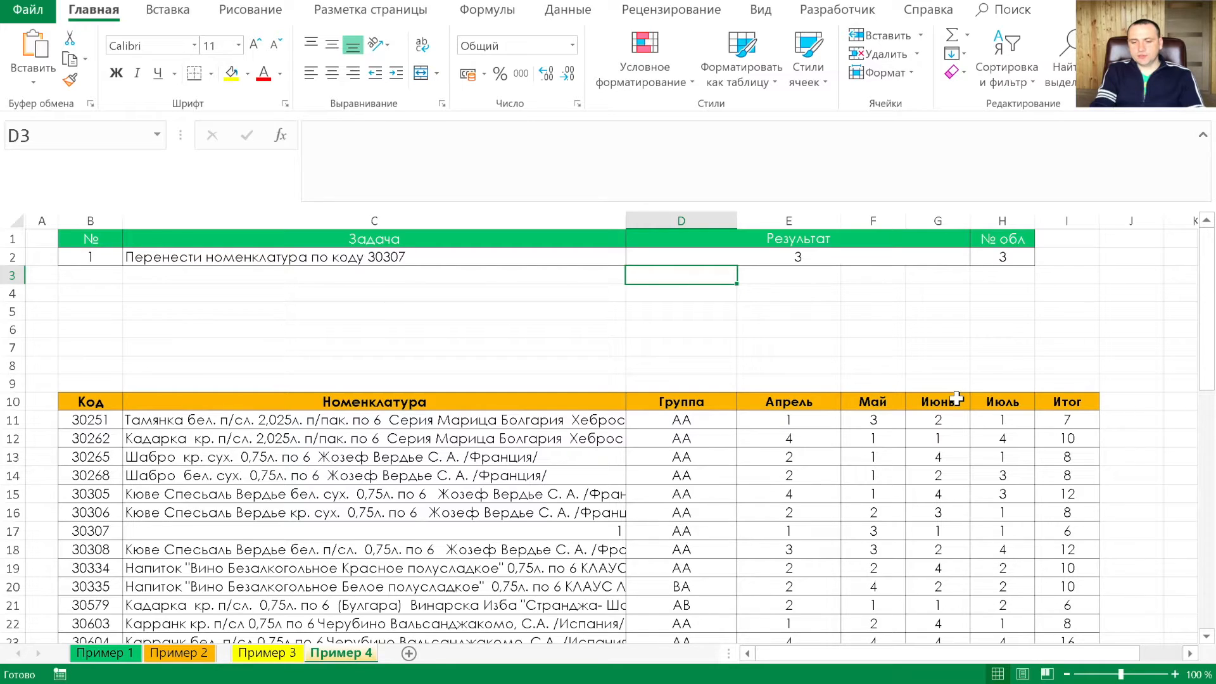
{"action": "key", "text": "F9"}
{"action": "key", "text": "F9"}
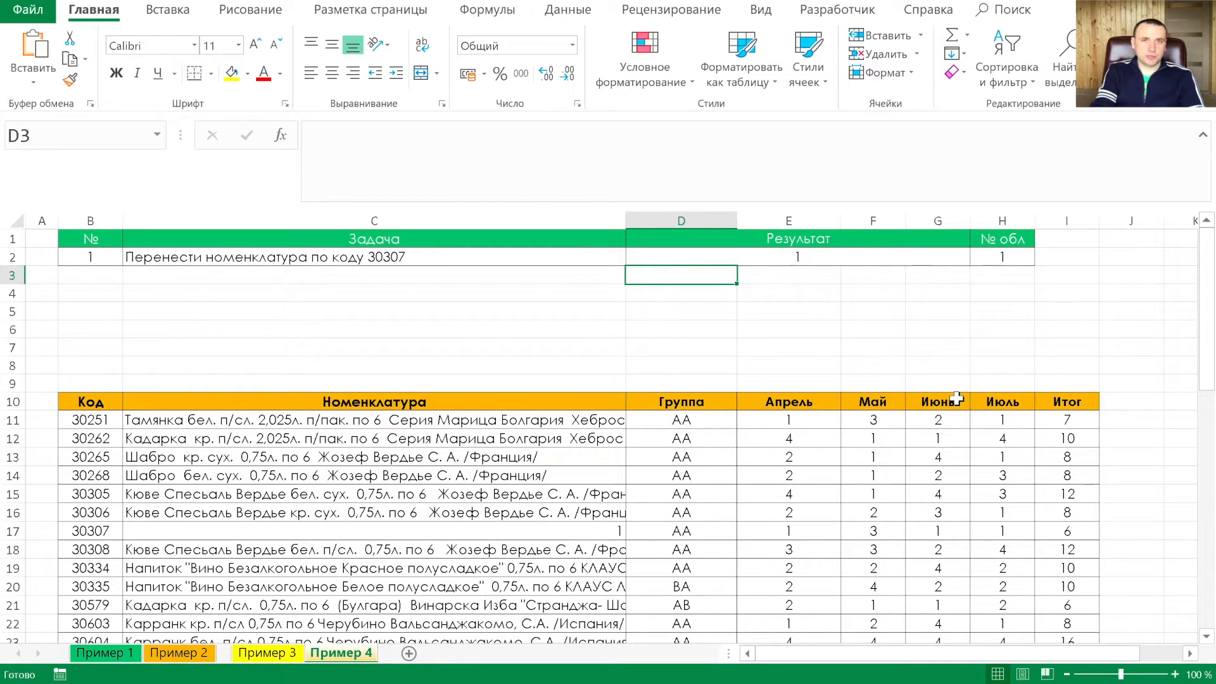
{"action": "key", "text": "F9"}
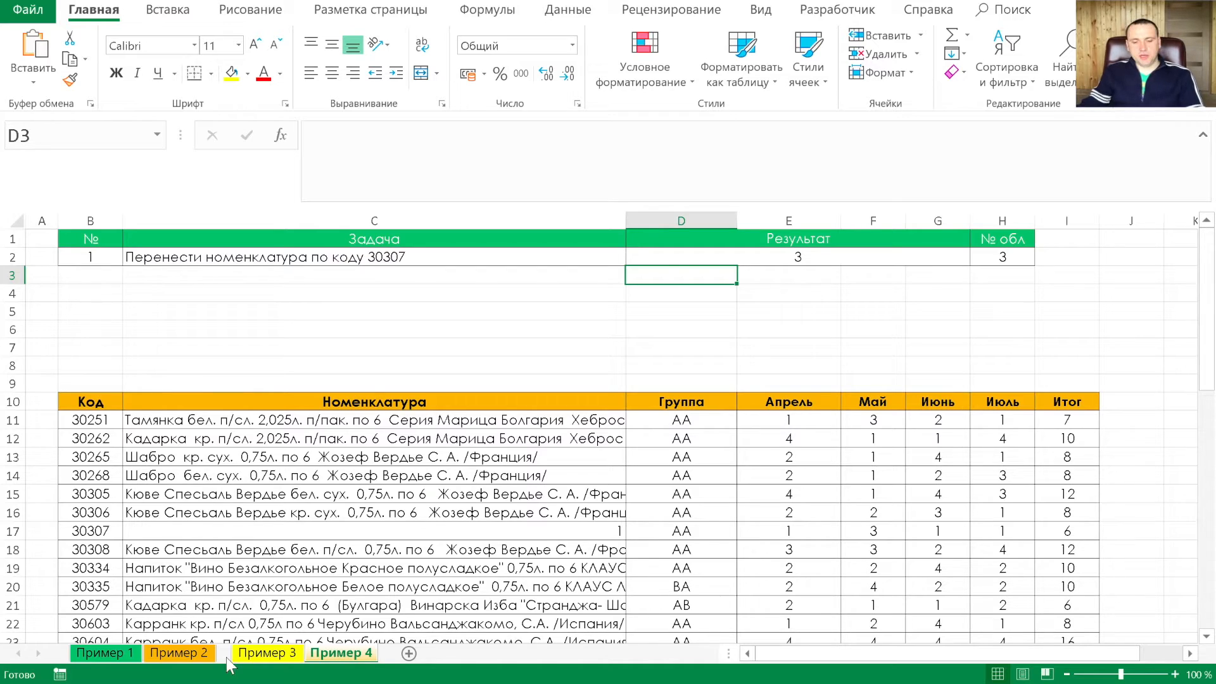
Open the sheet between Пример 2 and Пример 3 and go through its three comment keyword cells
{"action": "key", "text": "ctrl+Page_Up"}
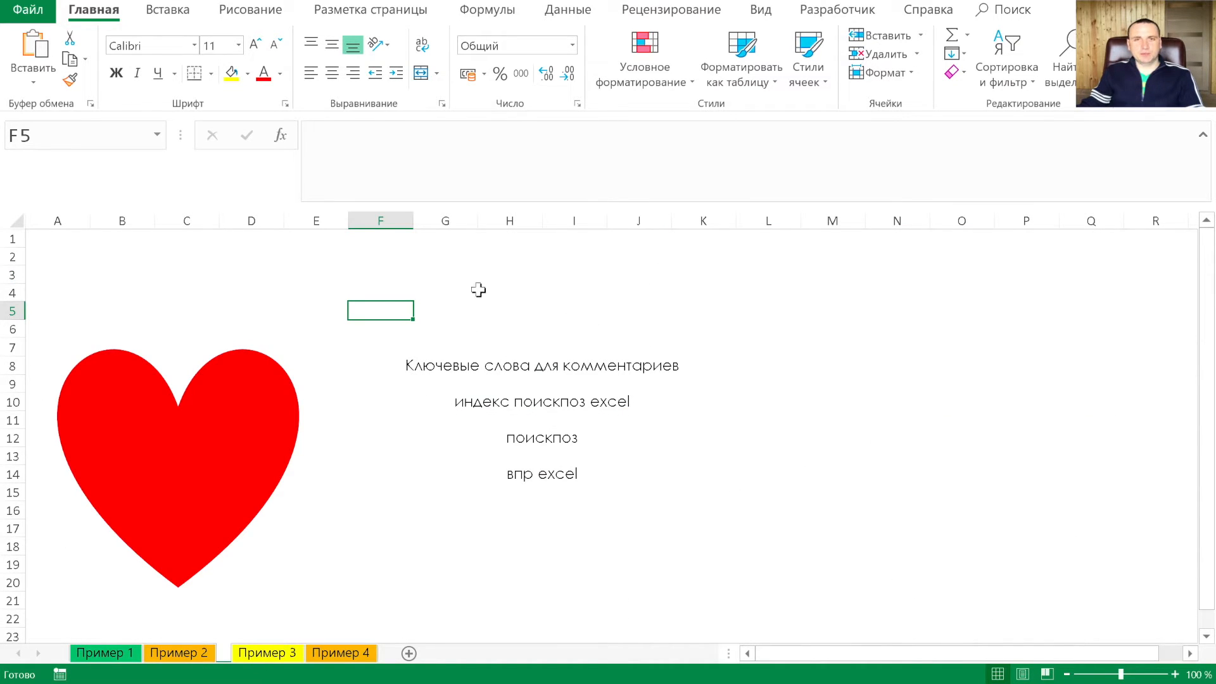
{"action": "left_click", "coordinate": [493, 401]}
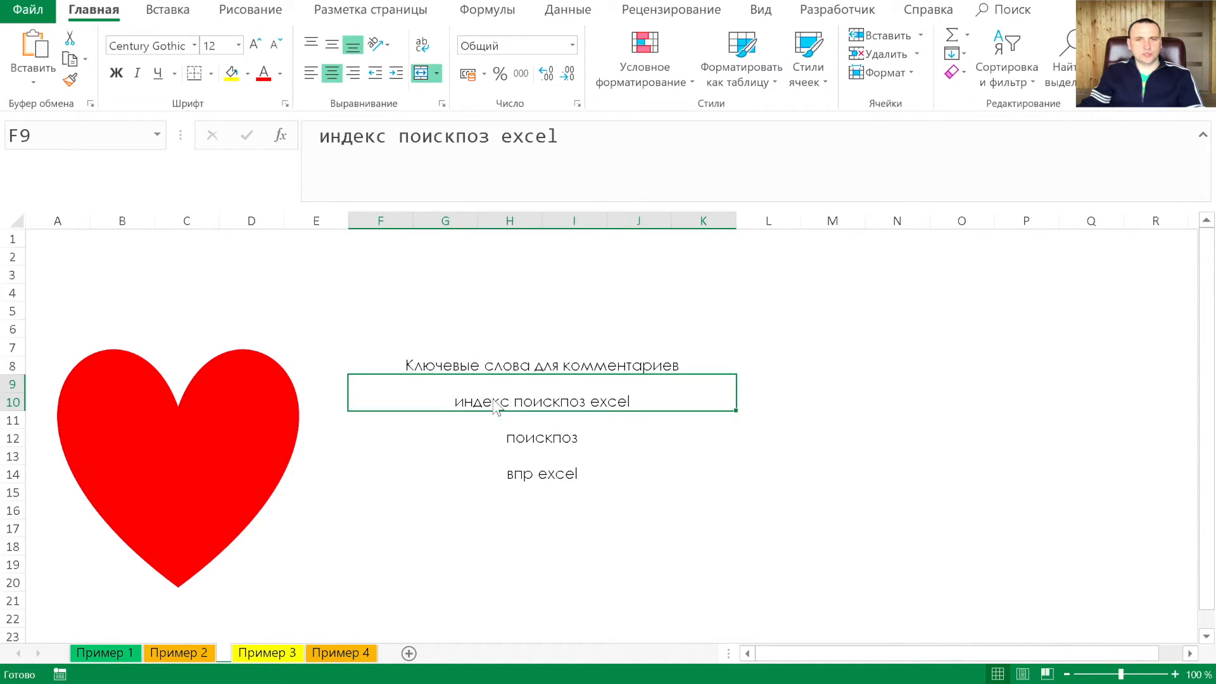
{"action": "left_click", "coordinate": [566, 442]}
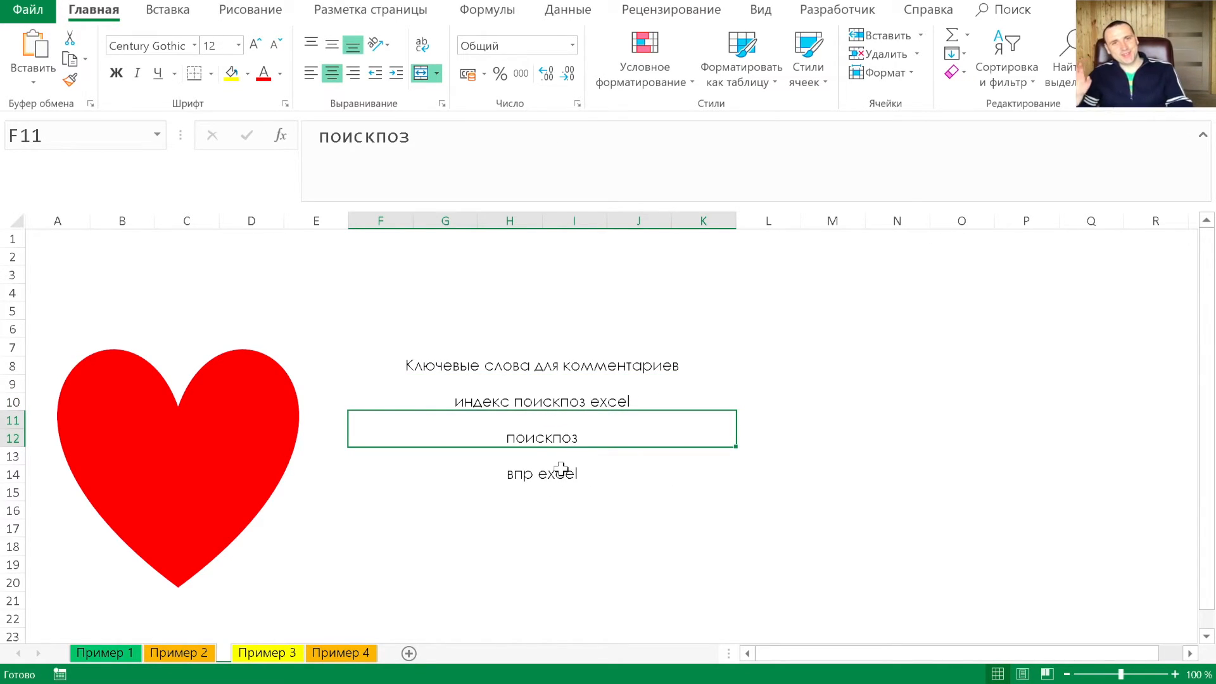
{"action": "left_click", "coordinate": [561, 469]}
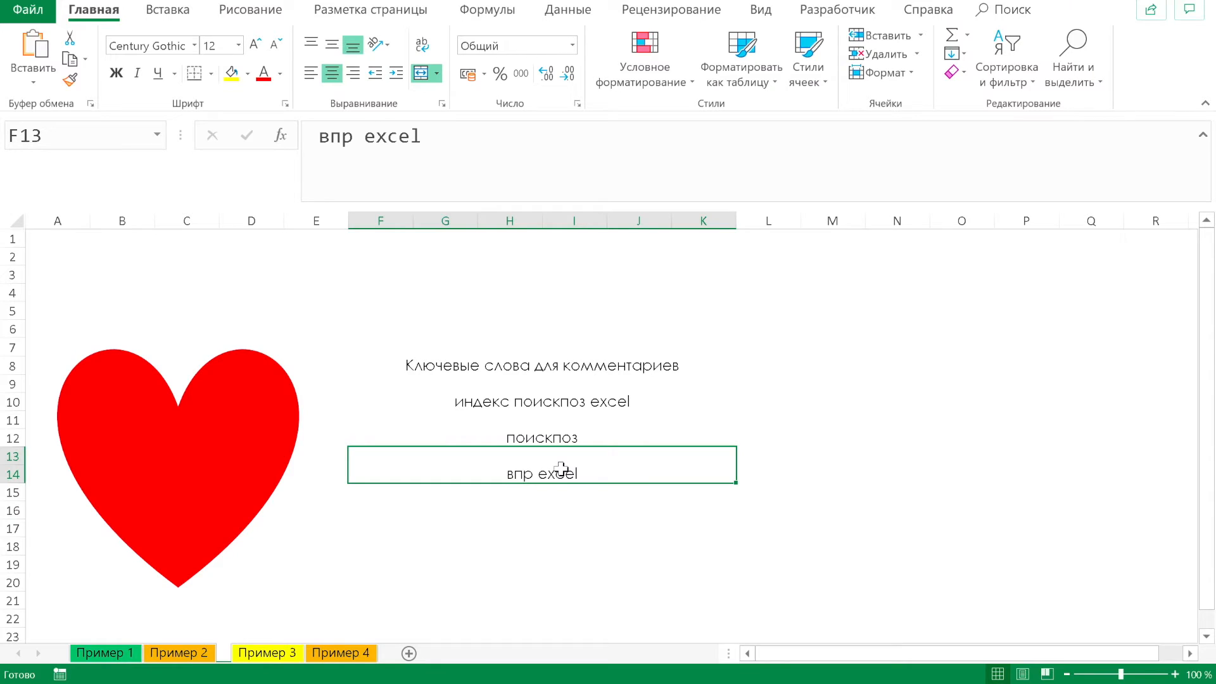